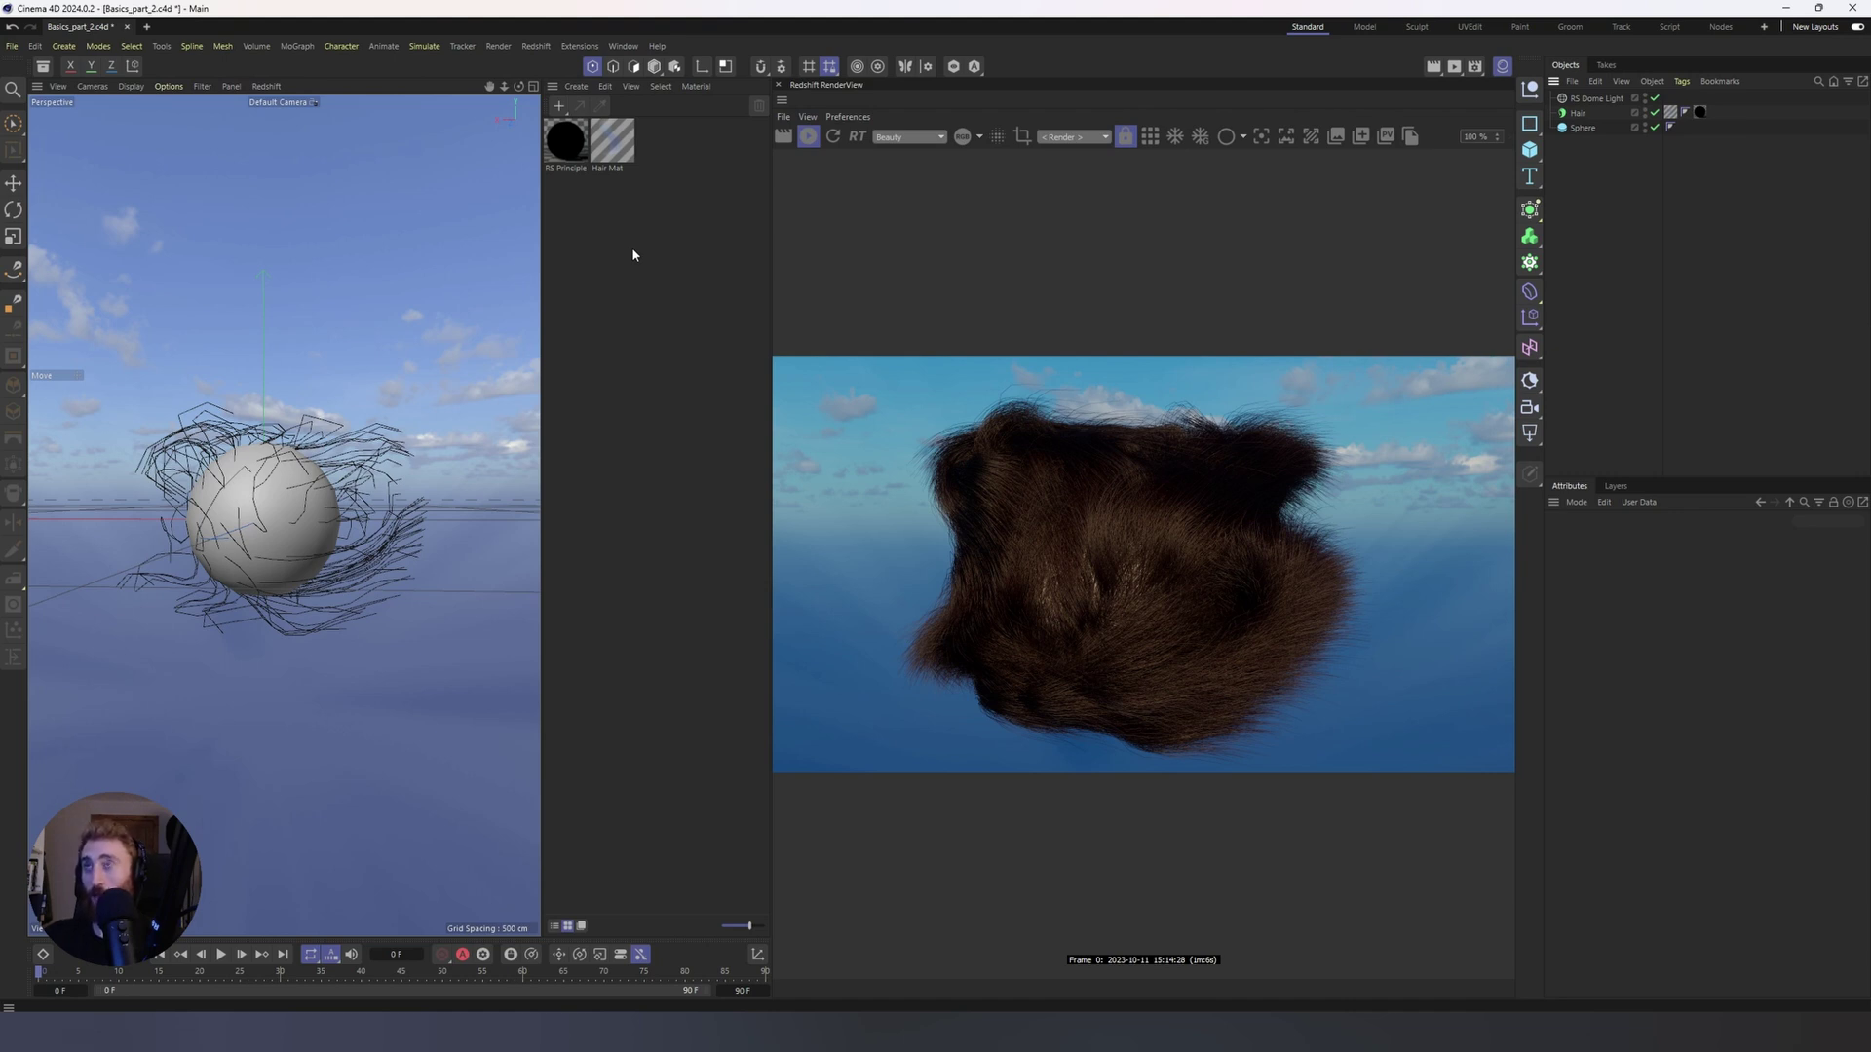
pyautogui.doubleClick(612, 141)
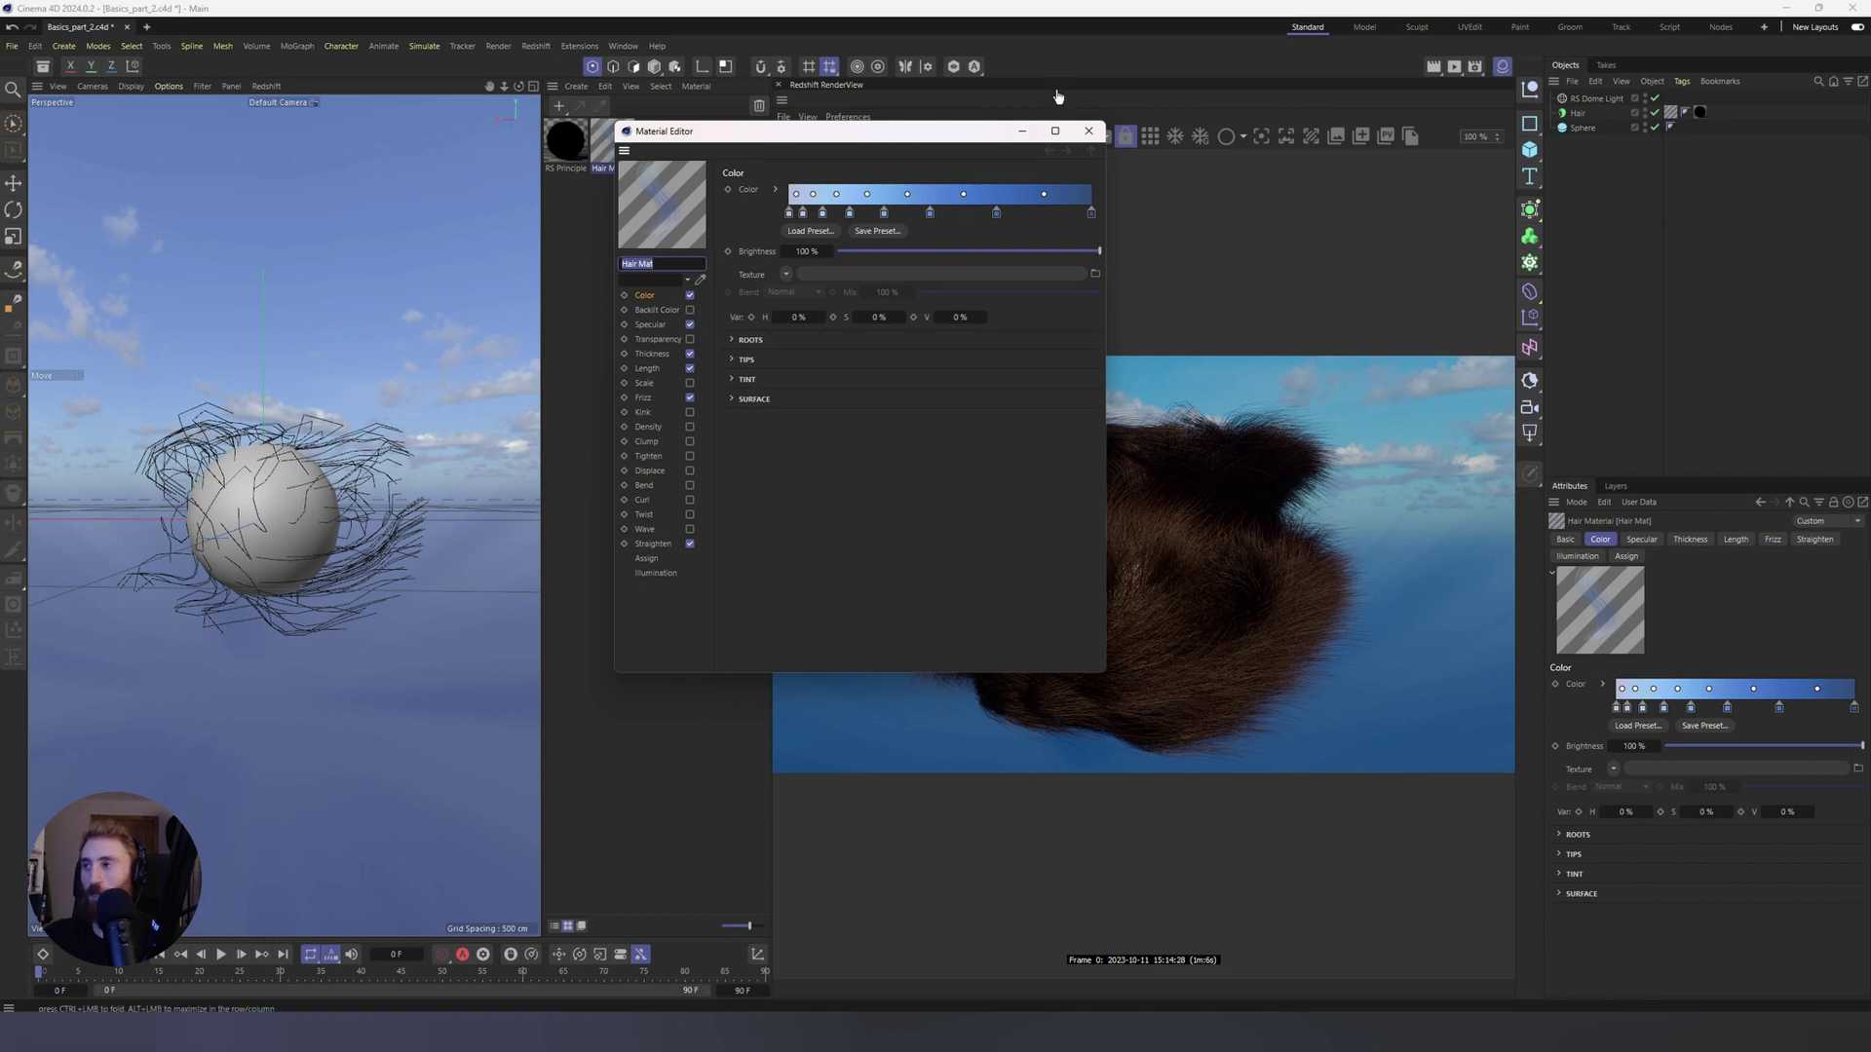
pyautogui.click(1088, 130)
pyautogui.click(1614, 232)
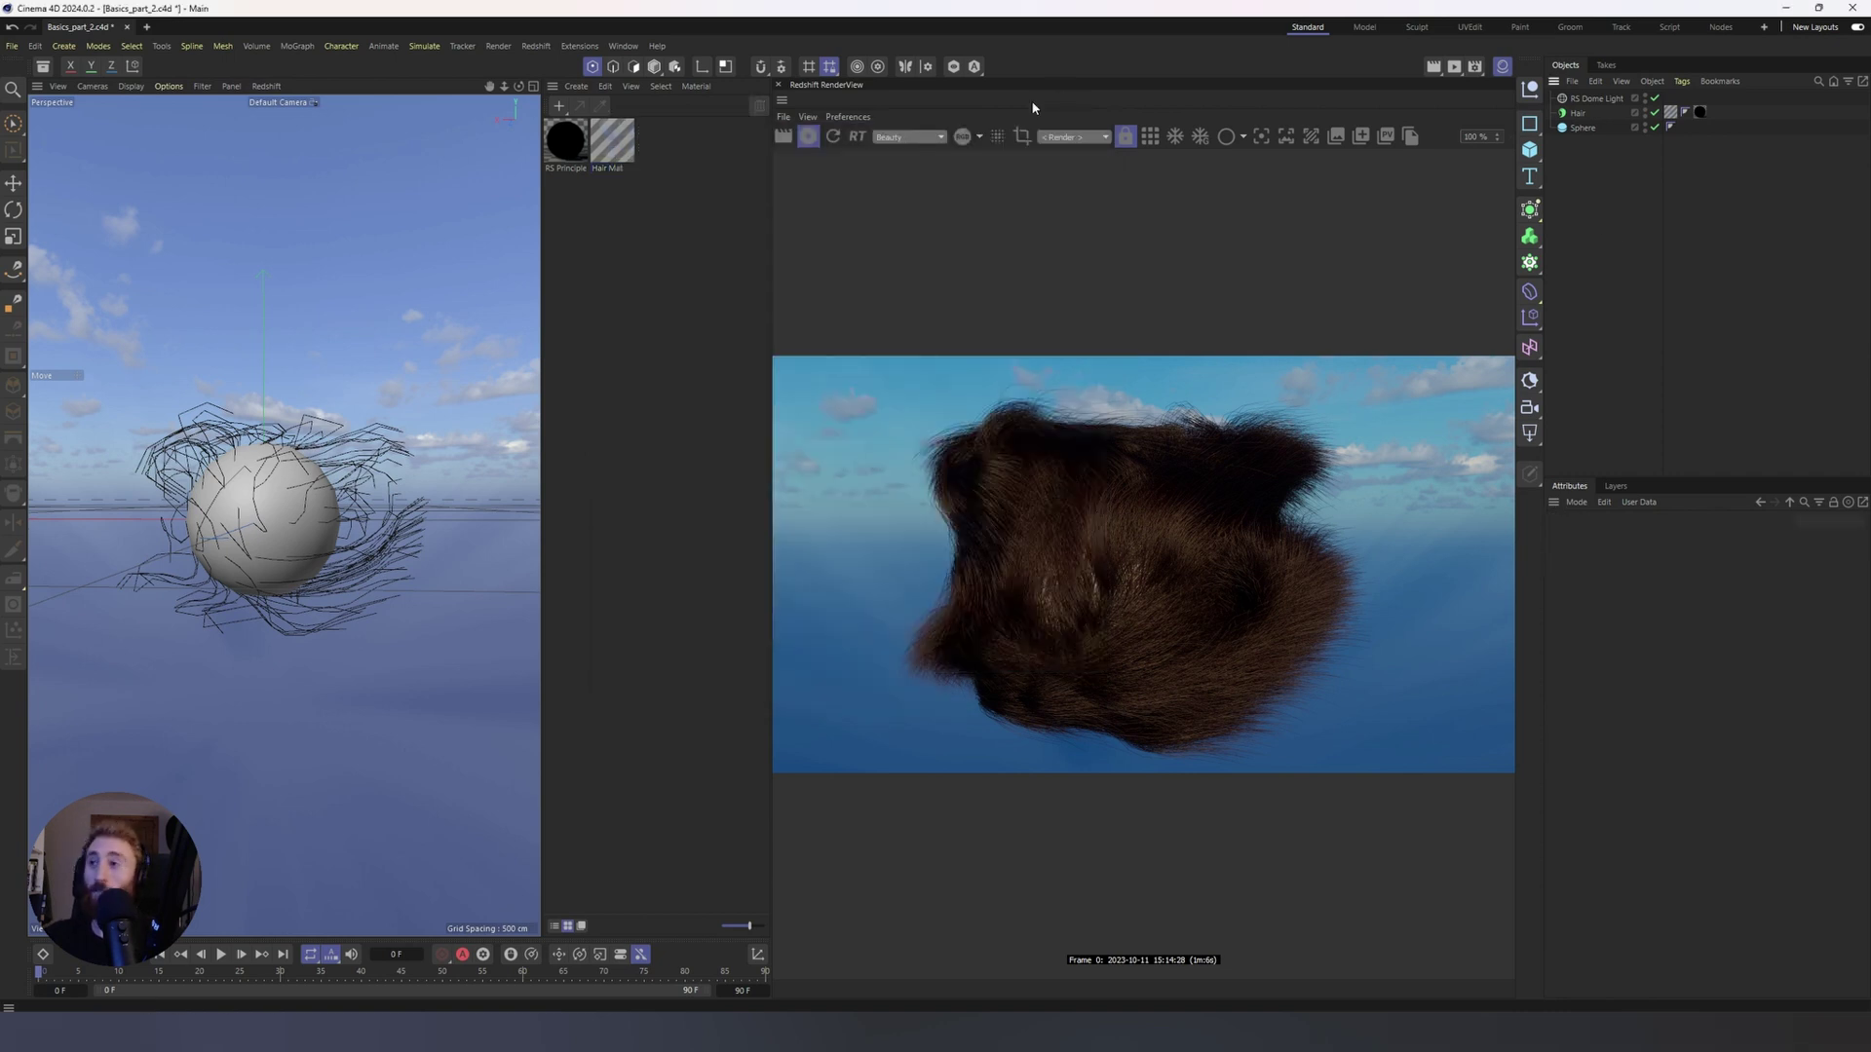
# Step: Open the render settings showing the Redshift Globals hair options and reposition the window beside the render
pyautogui.click(1474, 66)
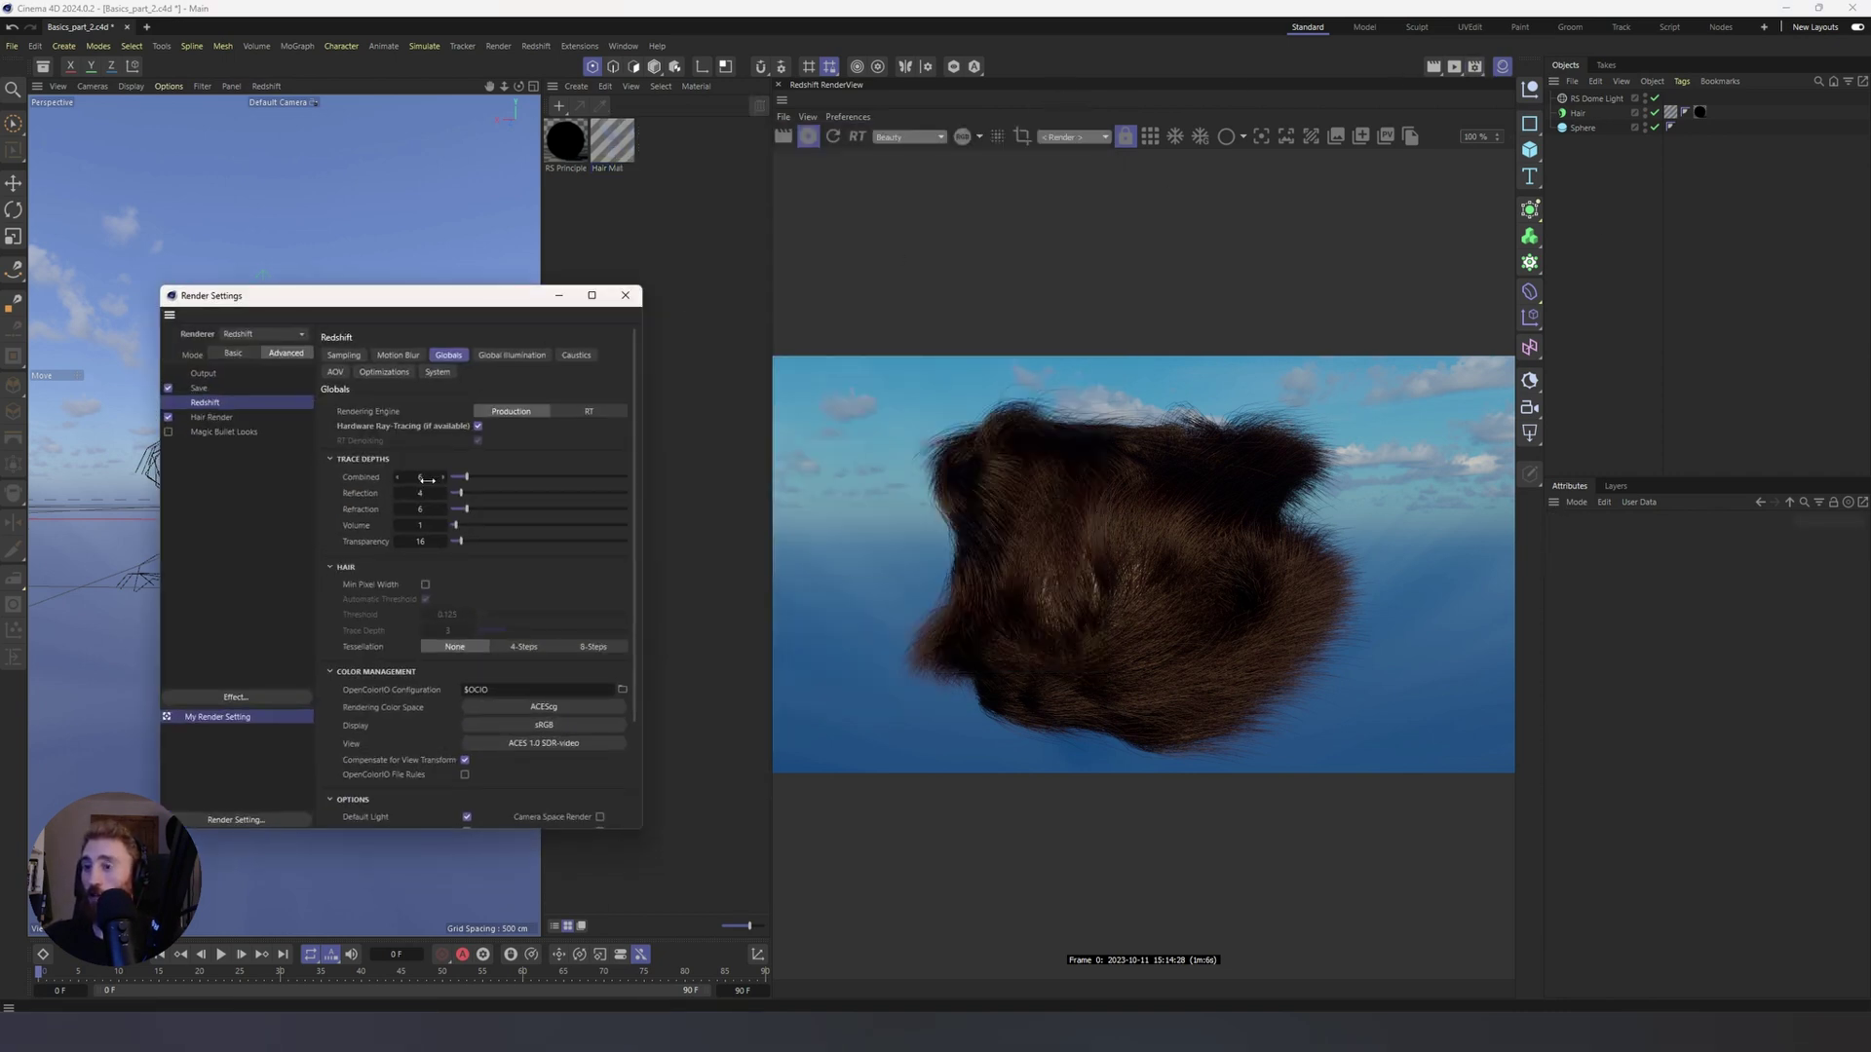
pyautogui.moveTo(485, 298); pyautogui.dragTo(372, 207)
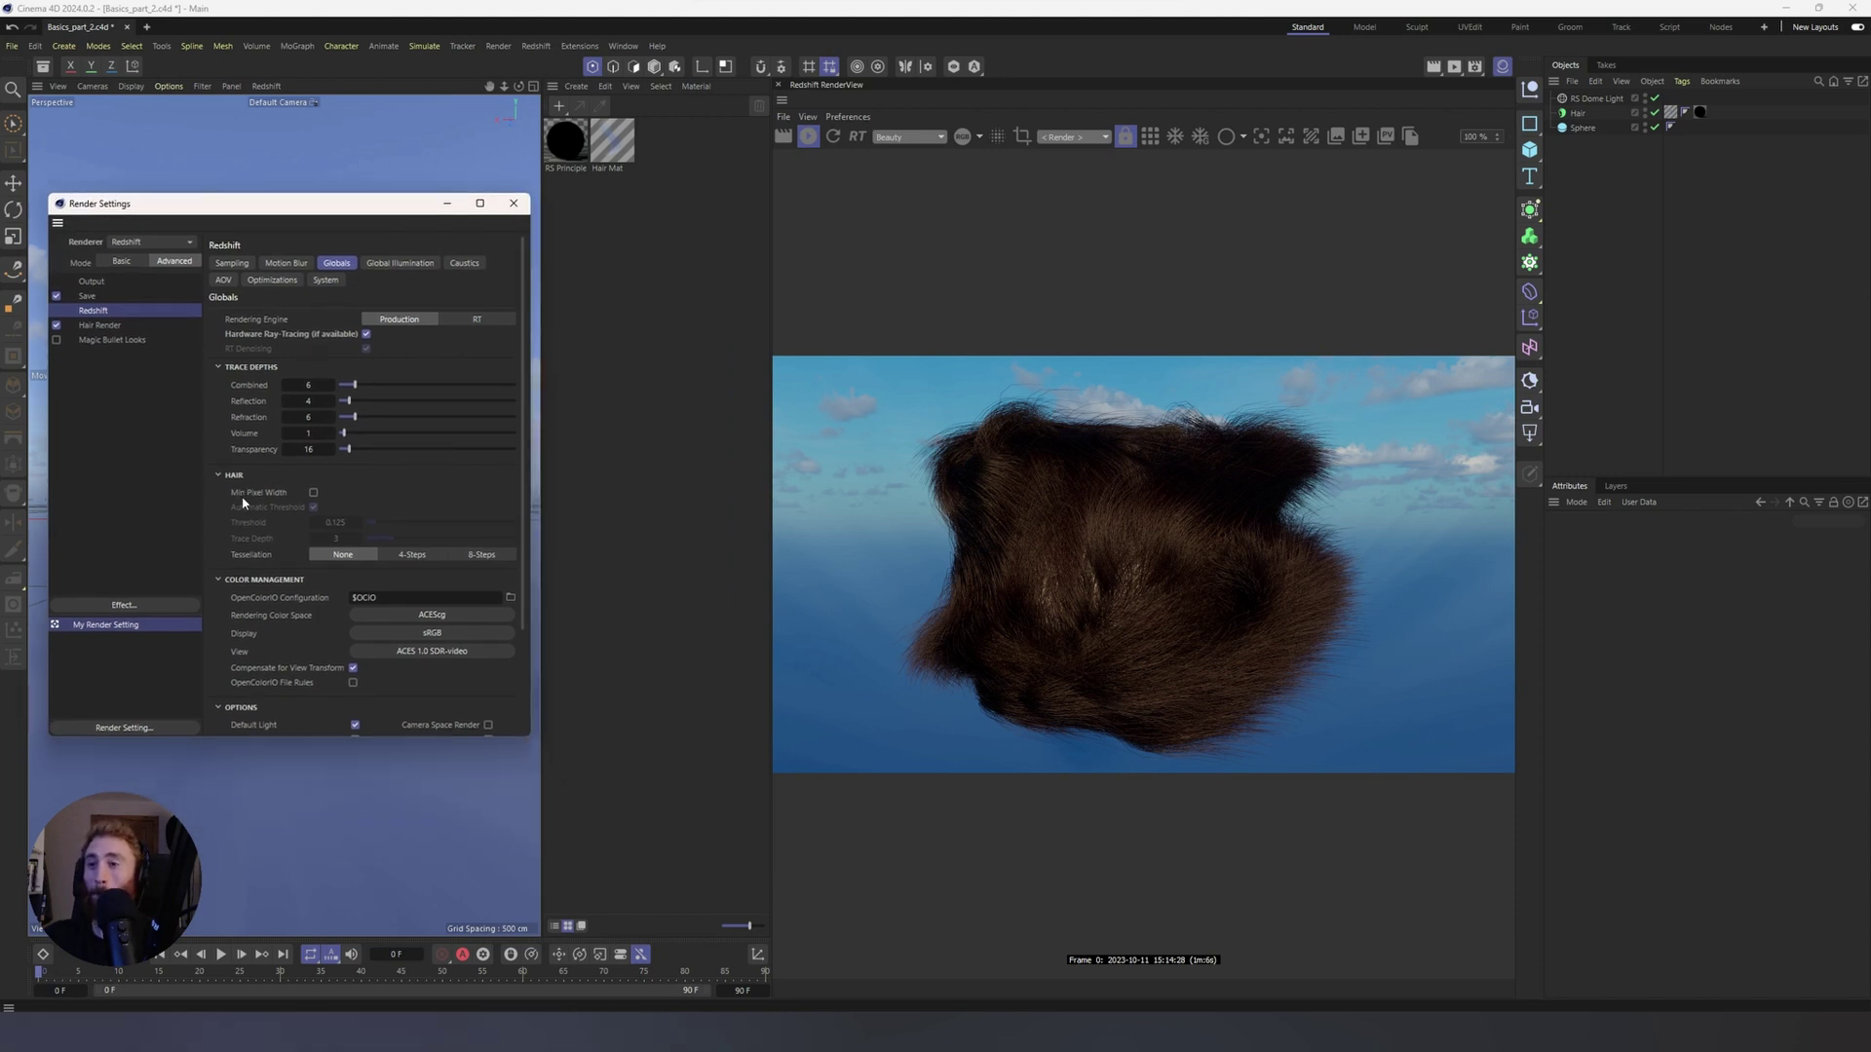
pyautogui.moveTo(293, 204); pyautogui.dragTo(650, 242)
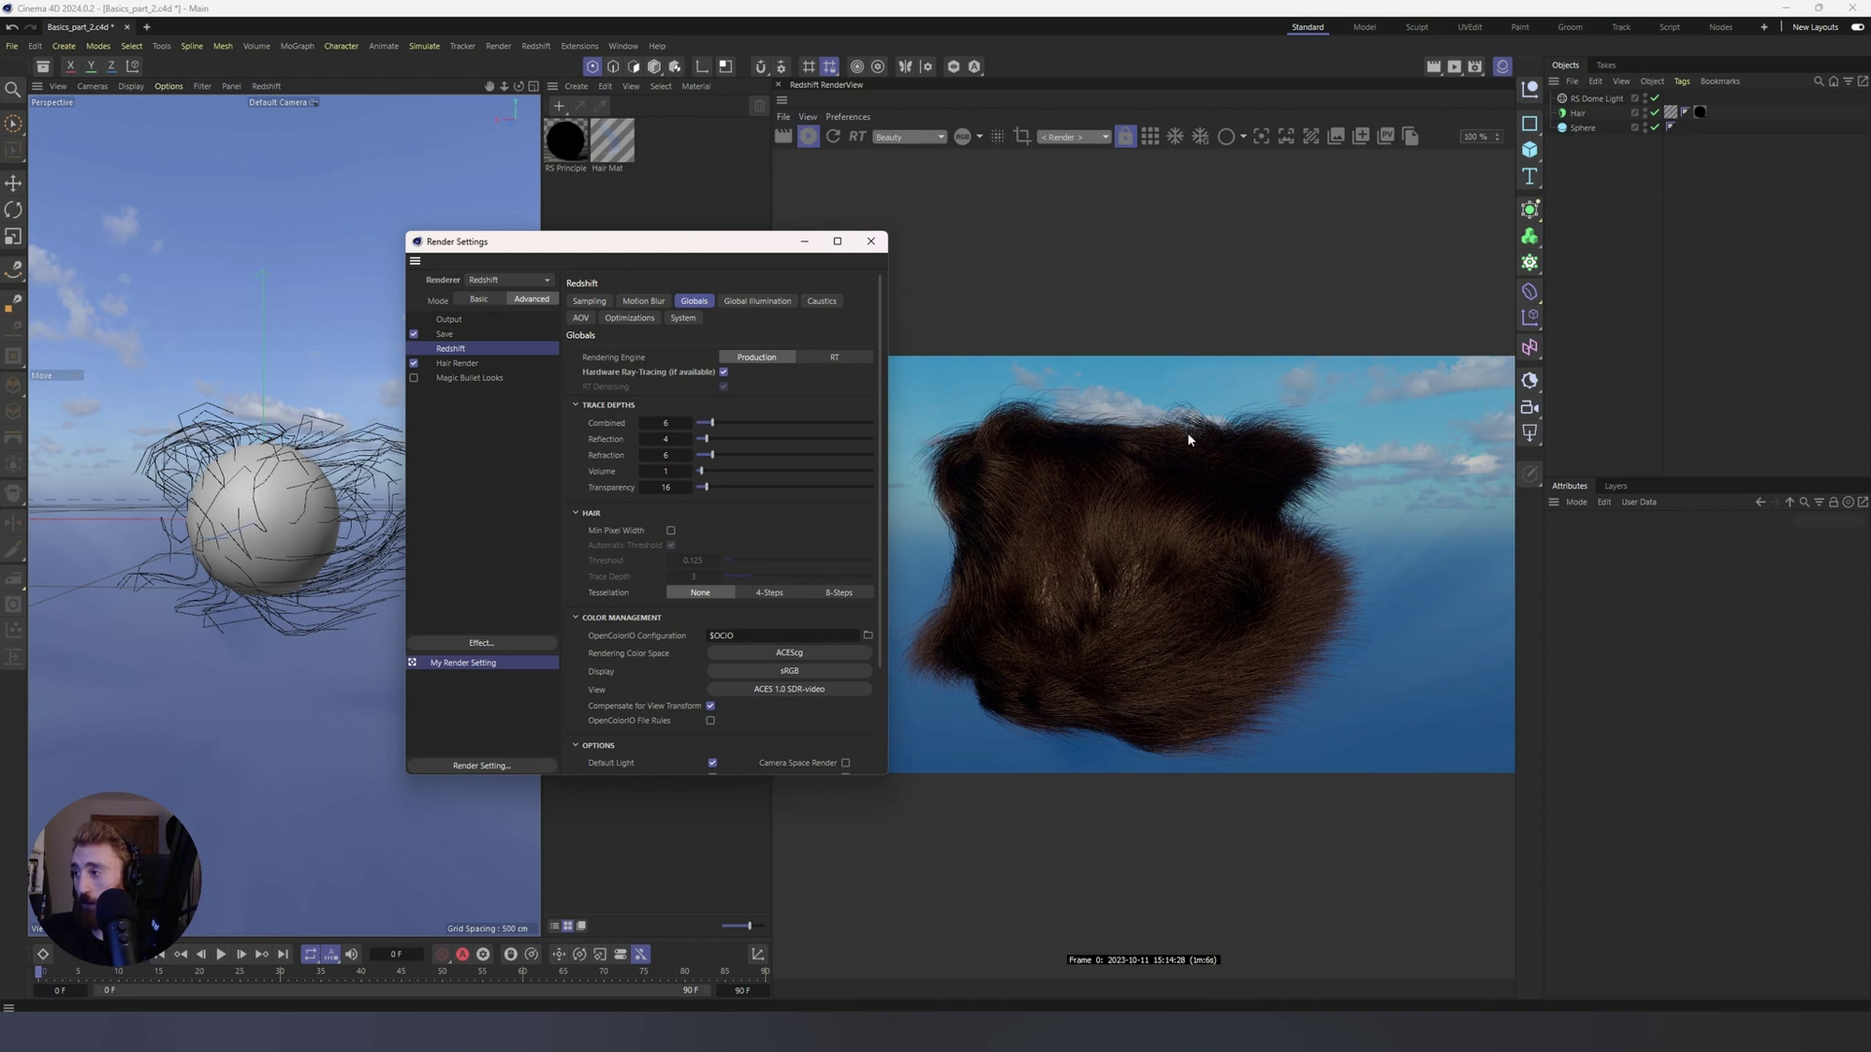
# Step: Restrict rendering to a tall region over the fur ball's right-hand edge and save a snapshot of that render
pyautogui.click(1022, 137)
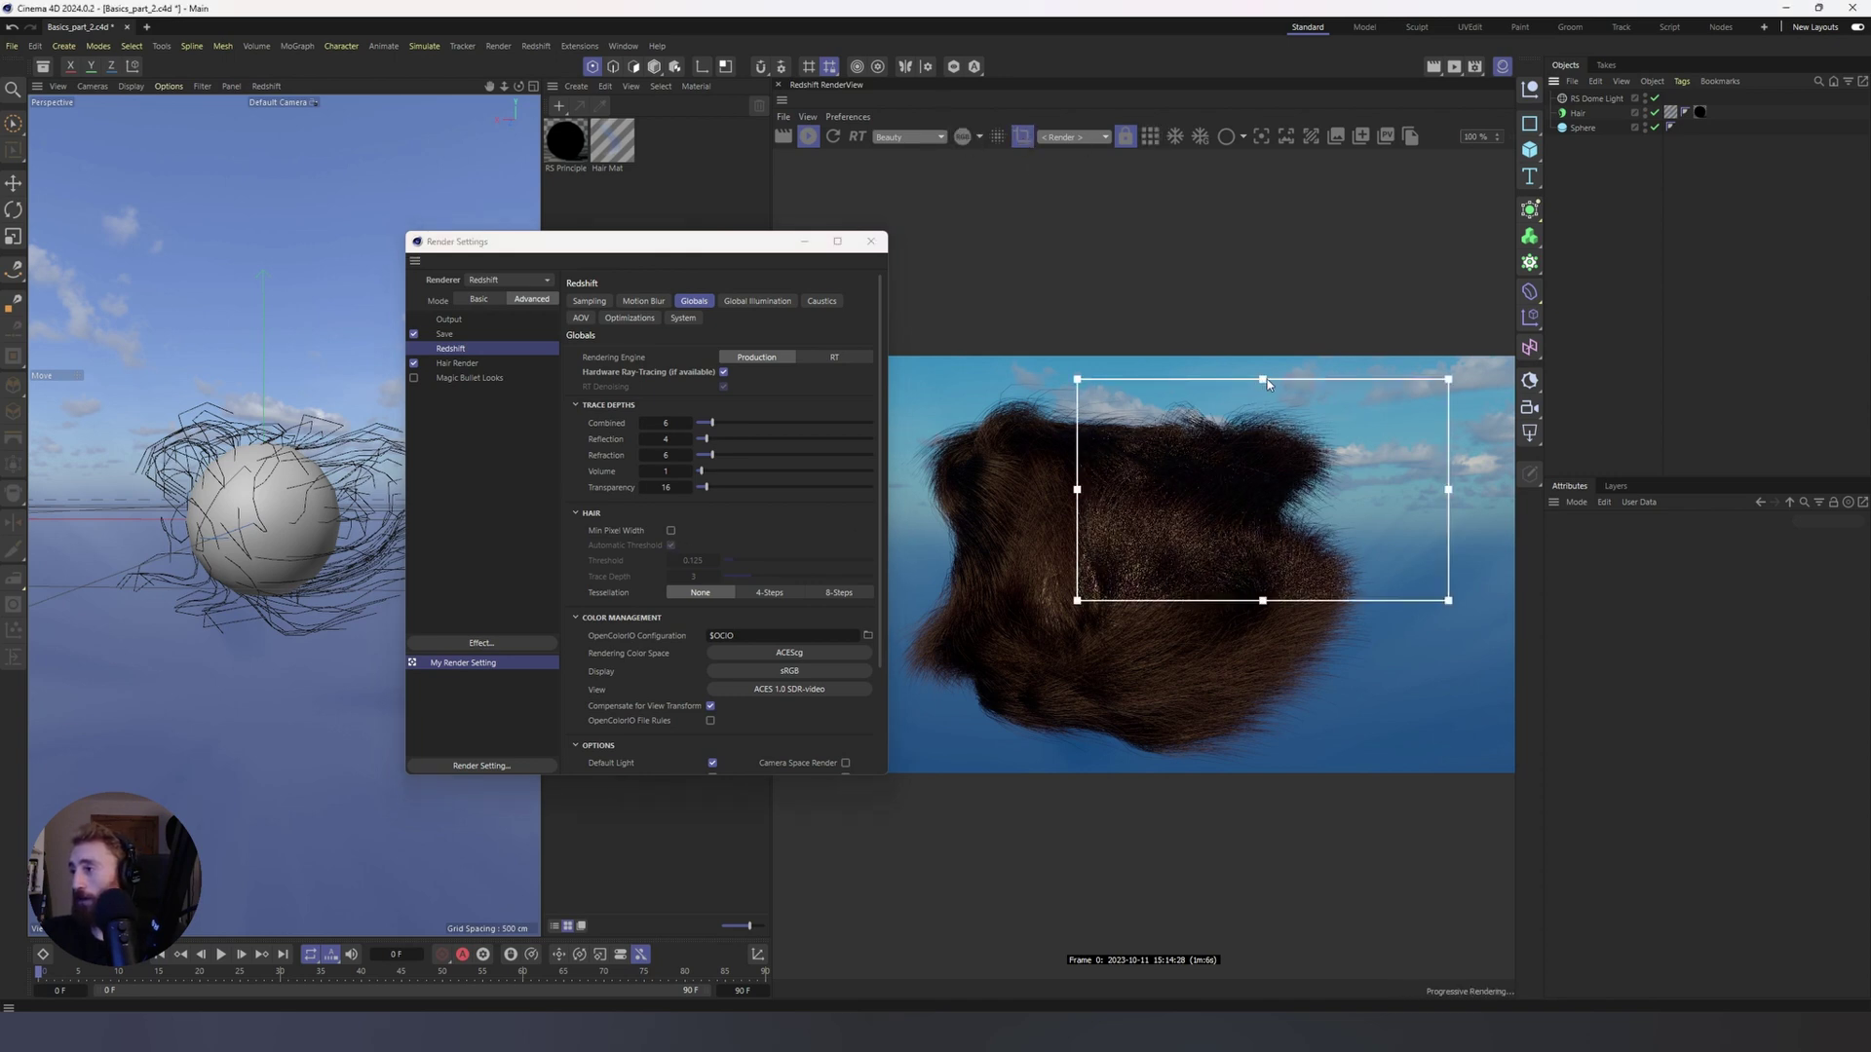
pyautogui.moveTo(1199, 370); pyautogui.dragTo(1392, 747)
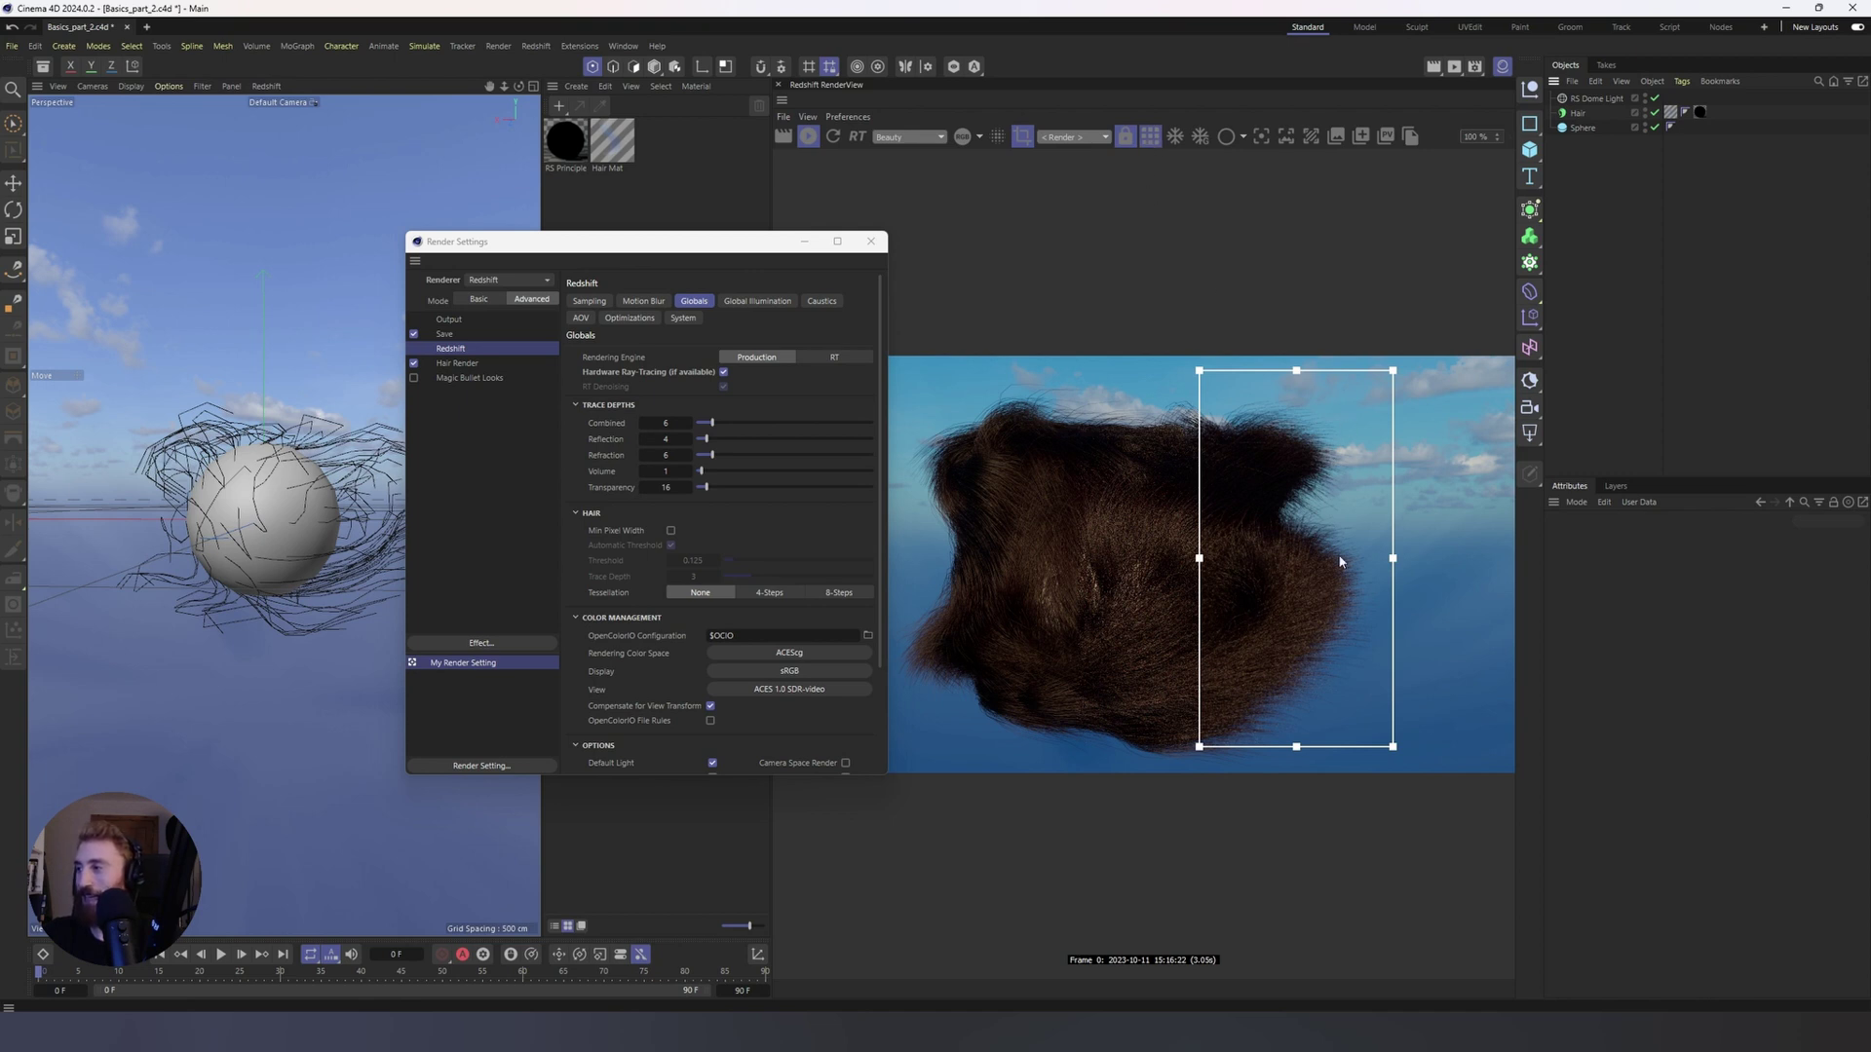
pyautogui.click(1362, 138)
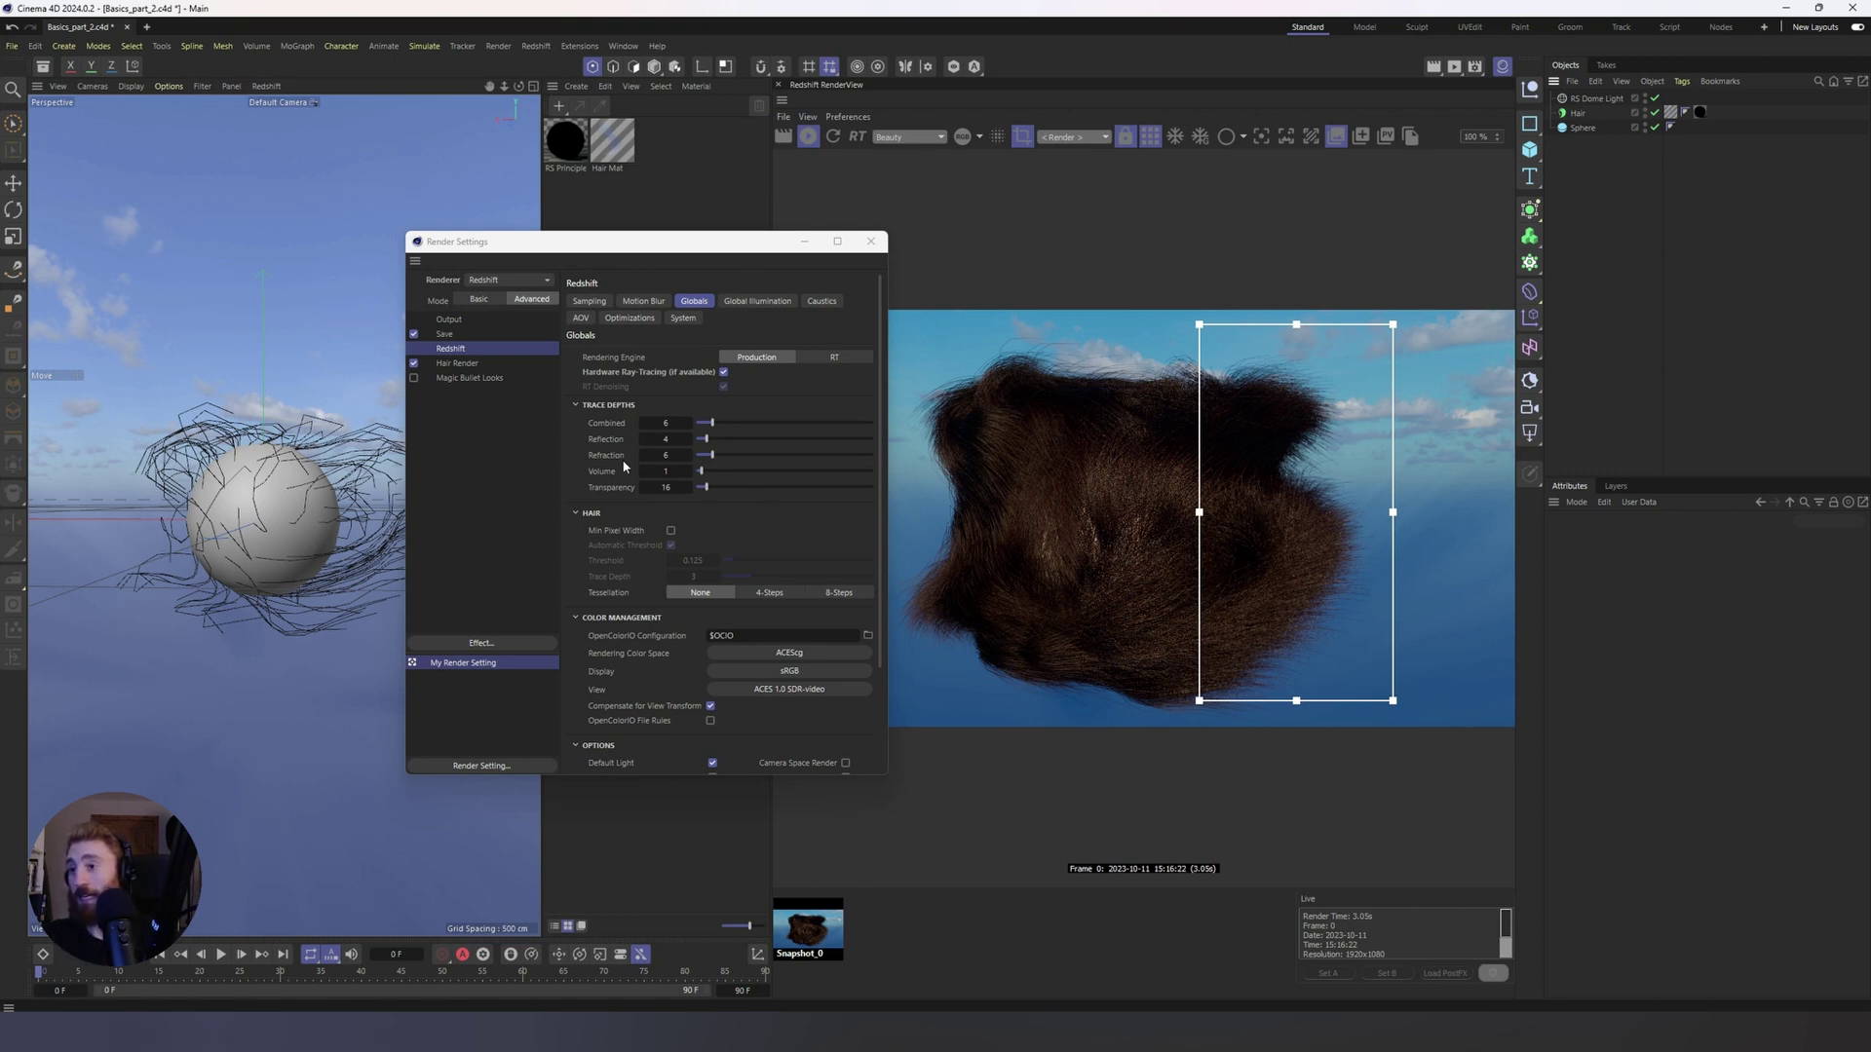
# Step: Enable Min Pixel Width for hair in the Redshift Globals settings and save a second render snapshot
pyautogui.click(672, 530)
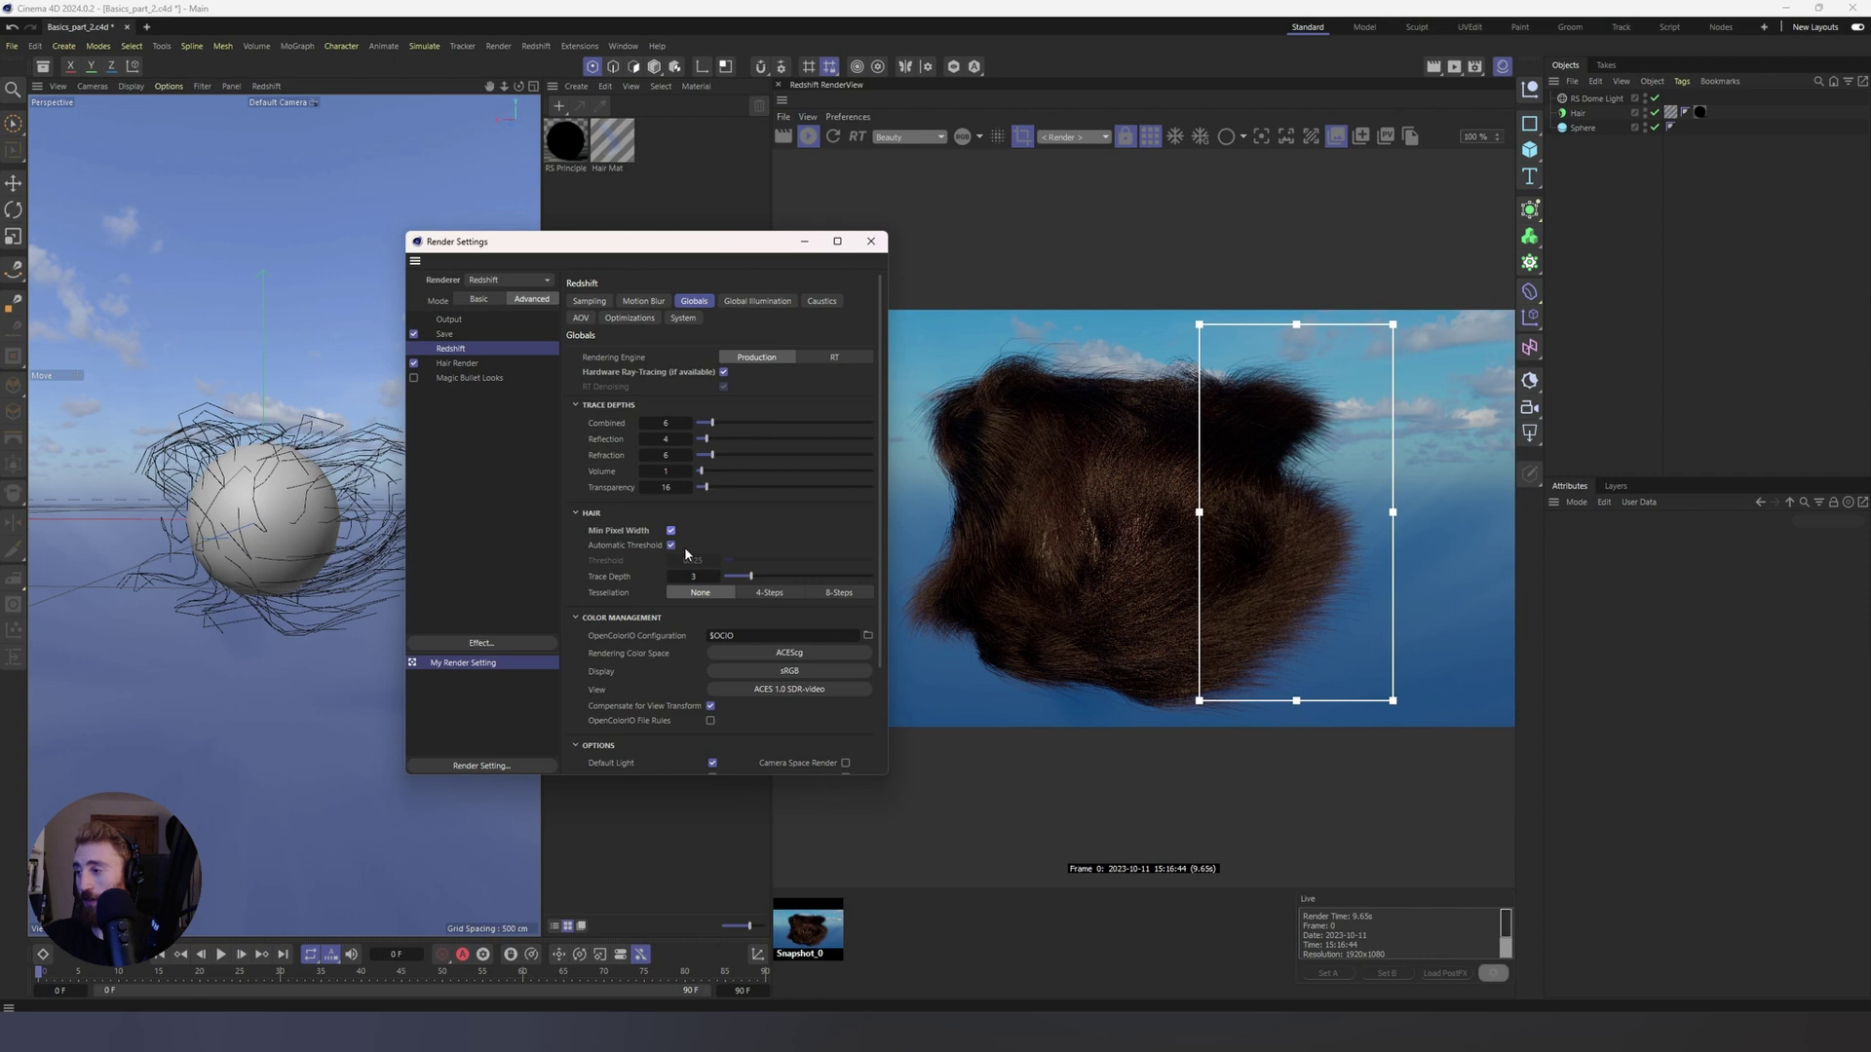
pyautogui.click(1360, 136)
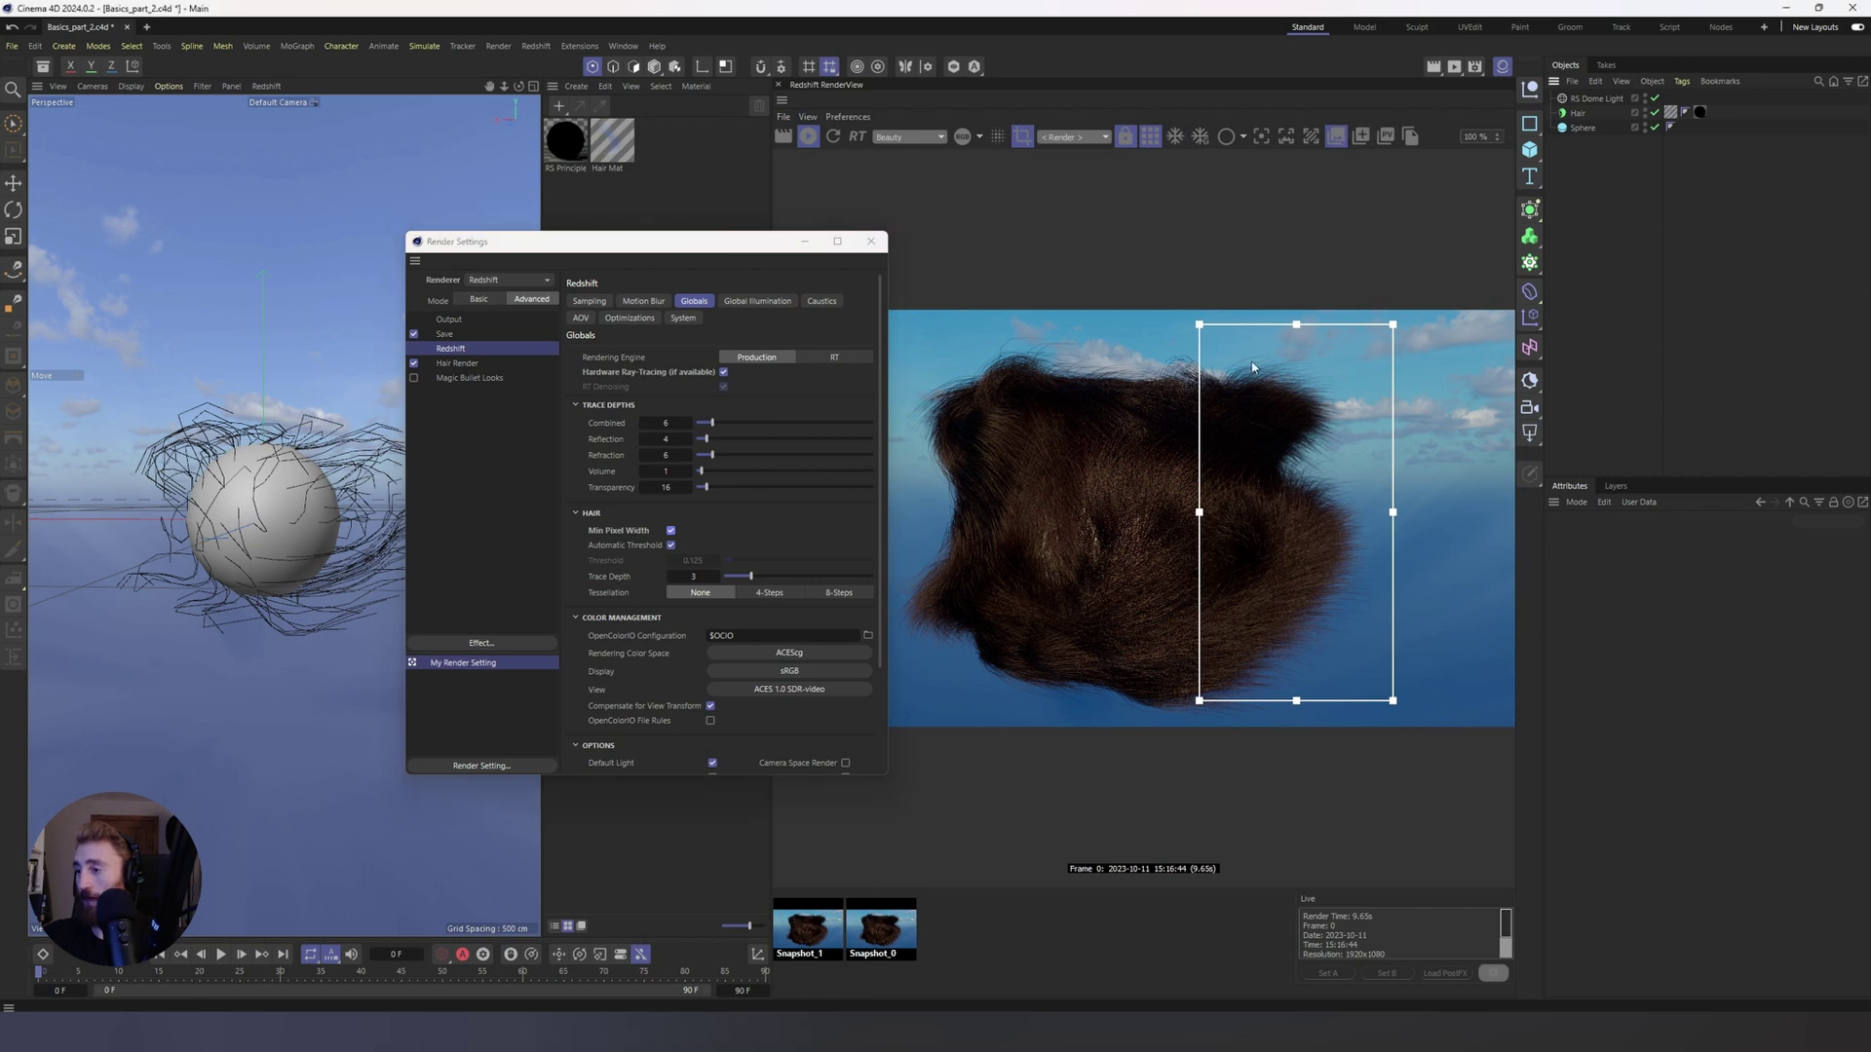
# Step: Compare Snapshot_0 and Snapshot_1 up close to judge the effect of Min Pixel Width on the hair
pyautogui.click(803, 930)
pyautogui.click(880, 930)
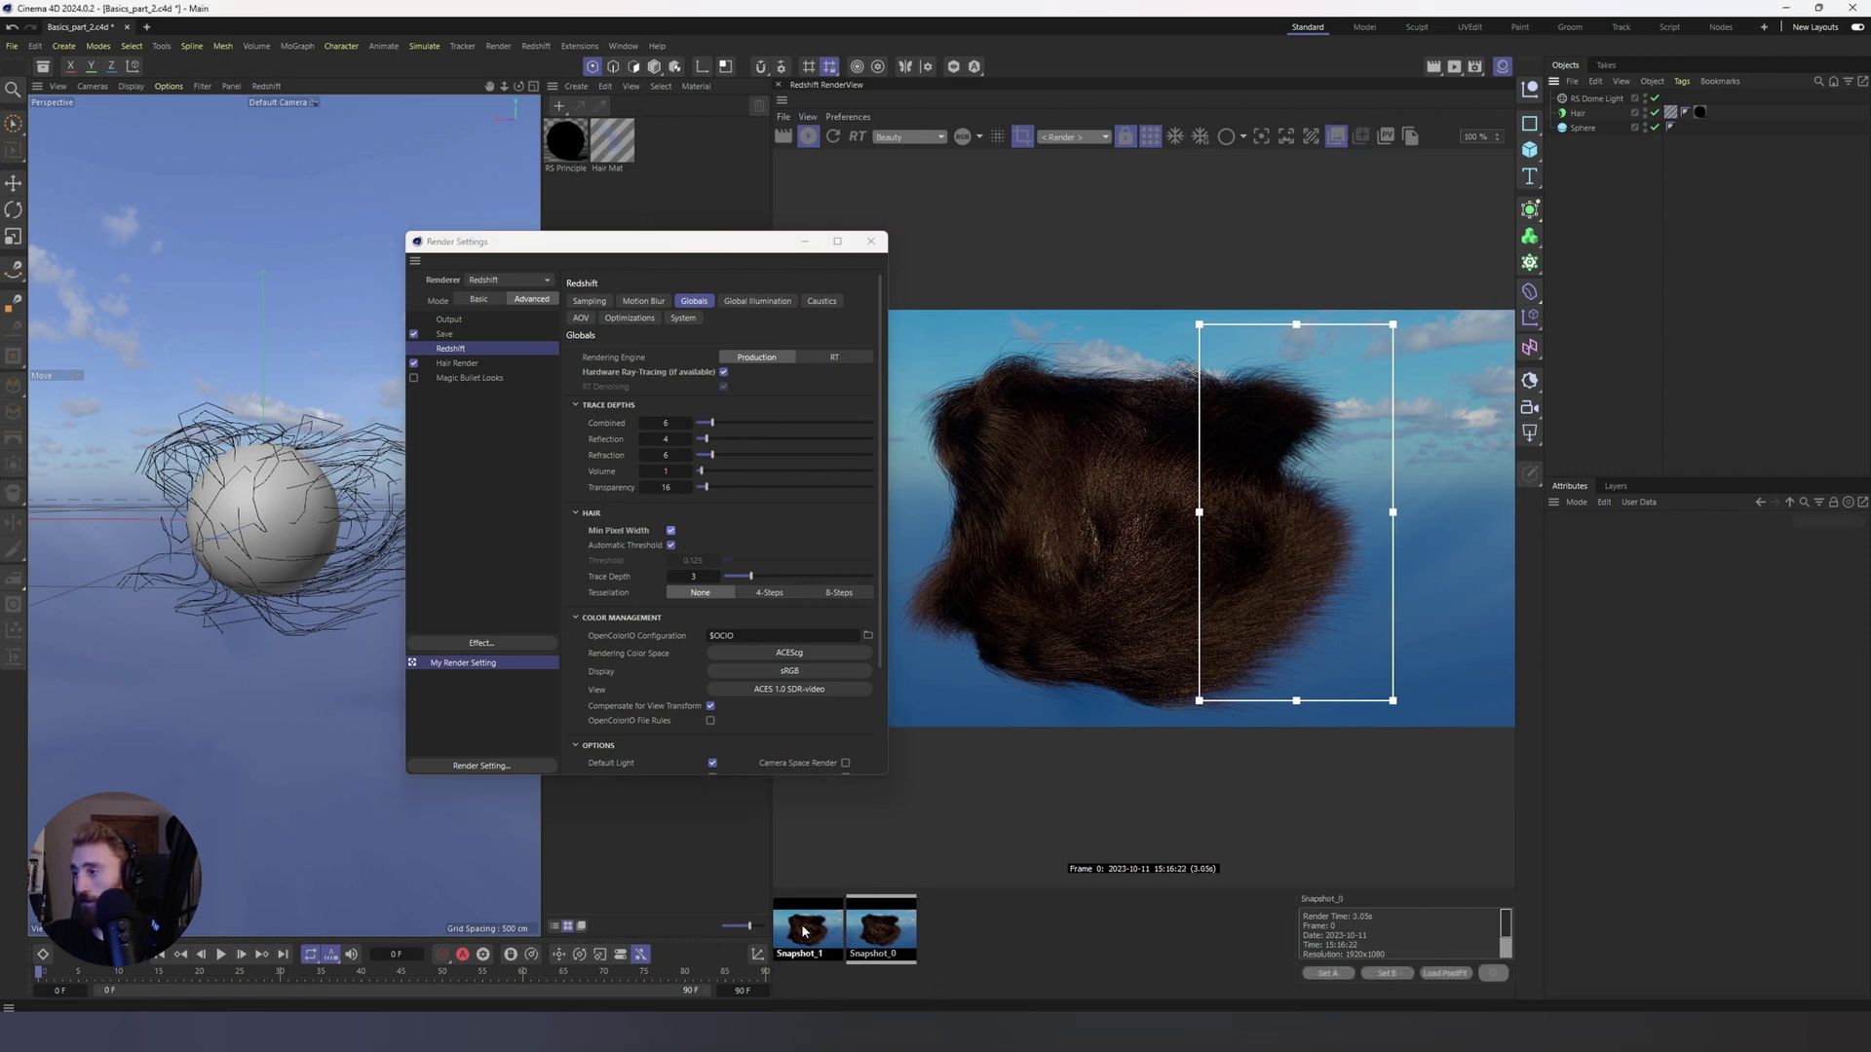
pyautogui.scroll(5, 1303, 578)
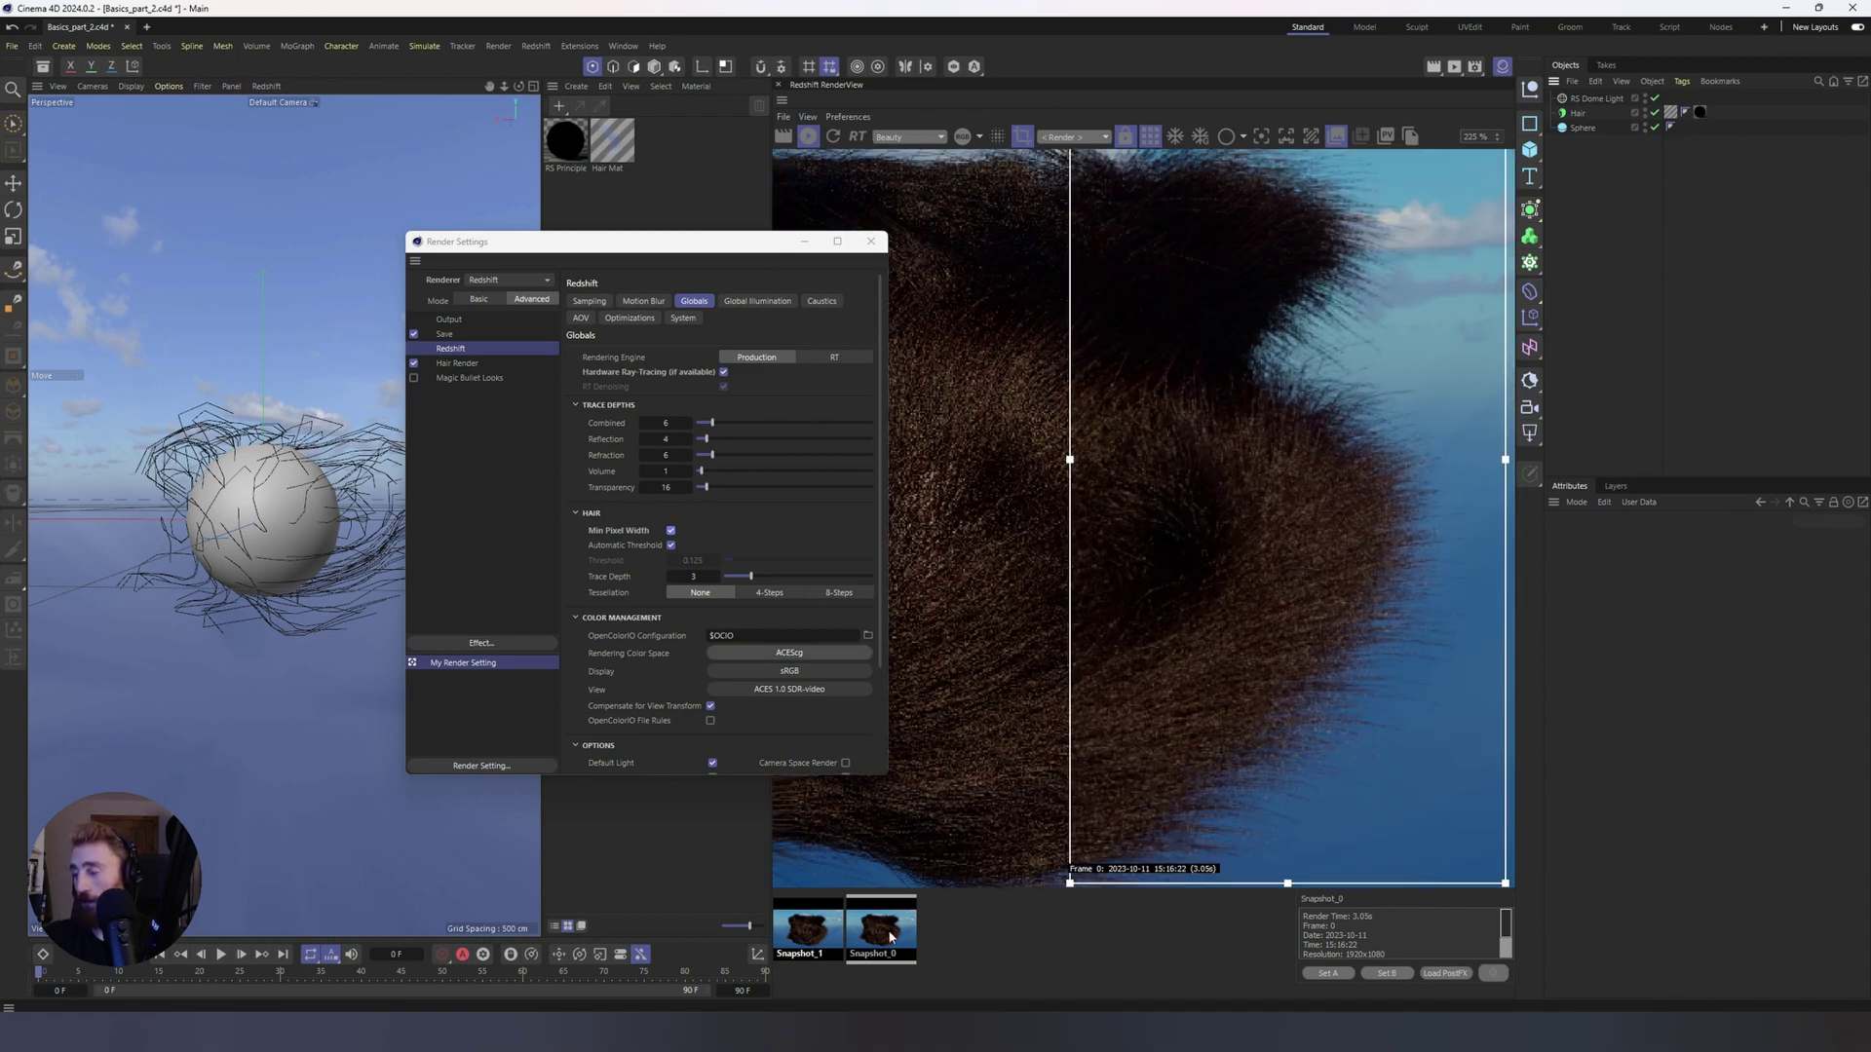
pyautogui.press('Left')
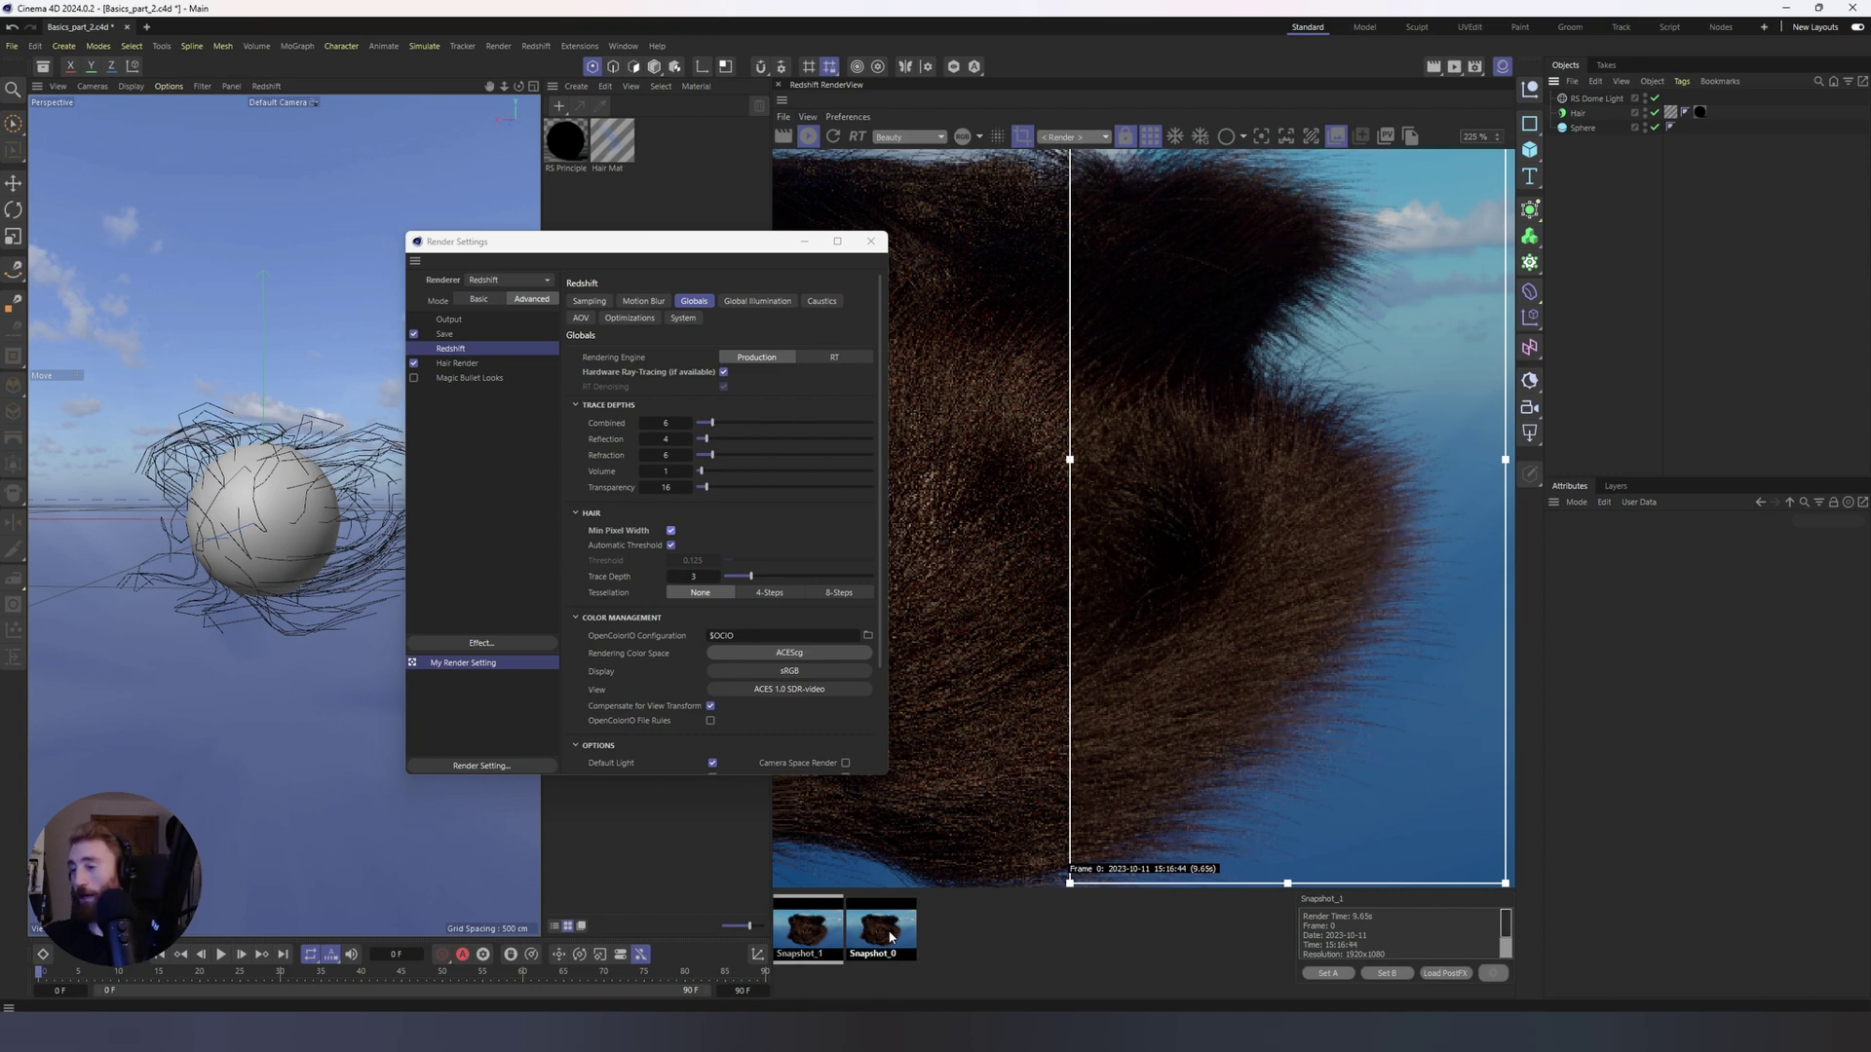
# Step: Set the hair tessellation to 8-Steps and save a snapshot of the re-rendered region
pyautogui.click(841, 593)
pyautogui.scroll(-3, 1127, 517)
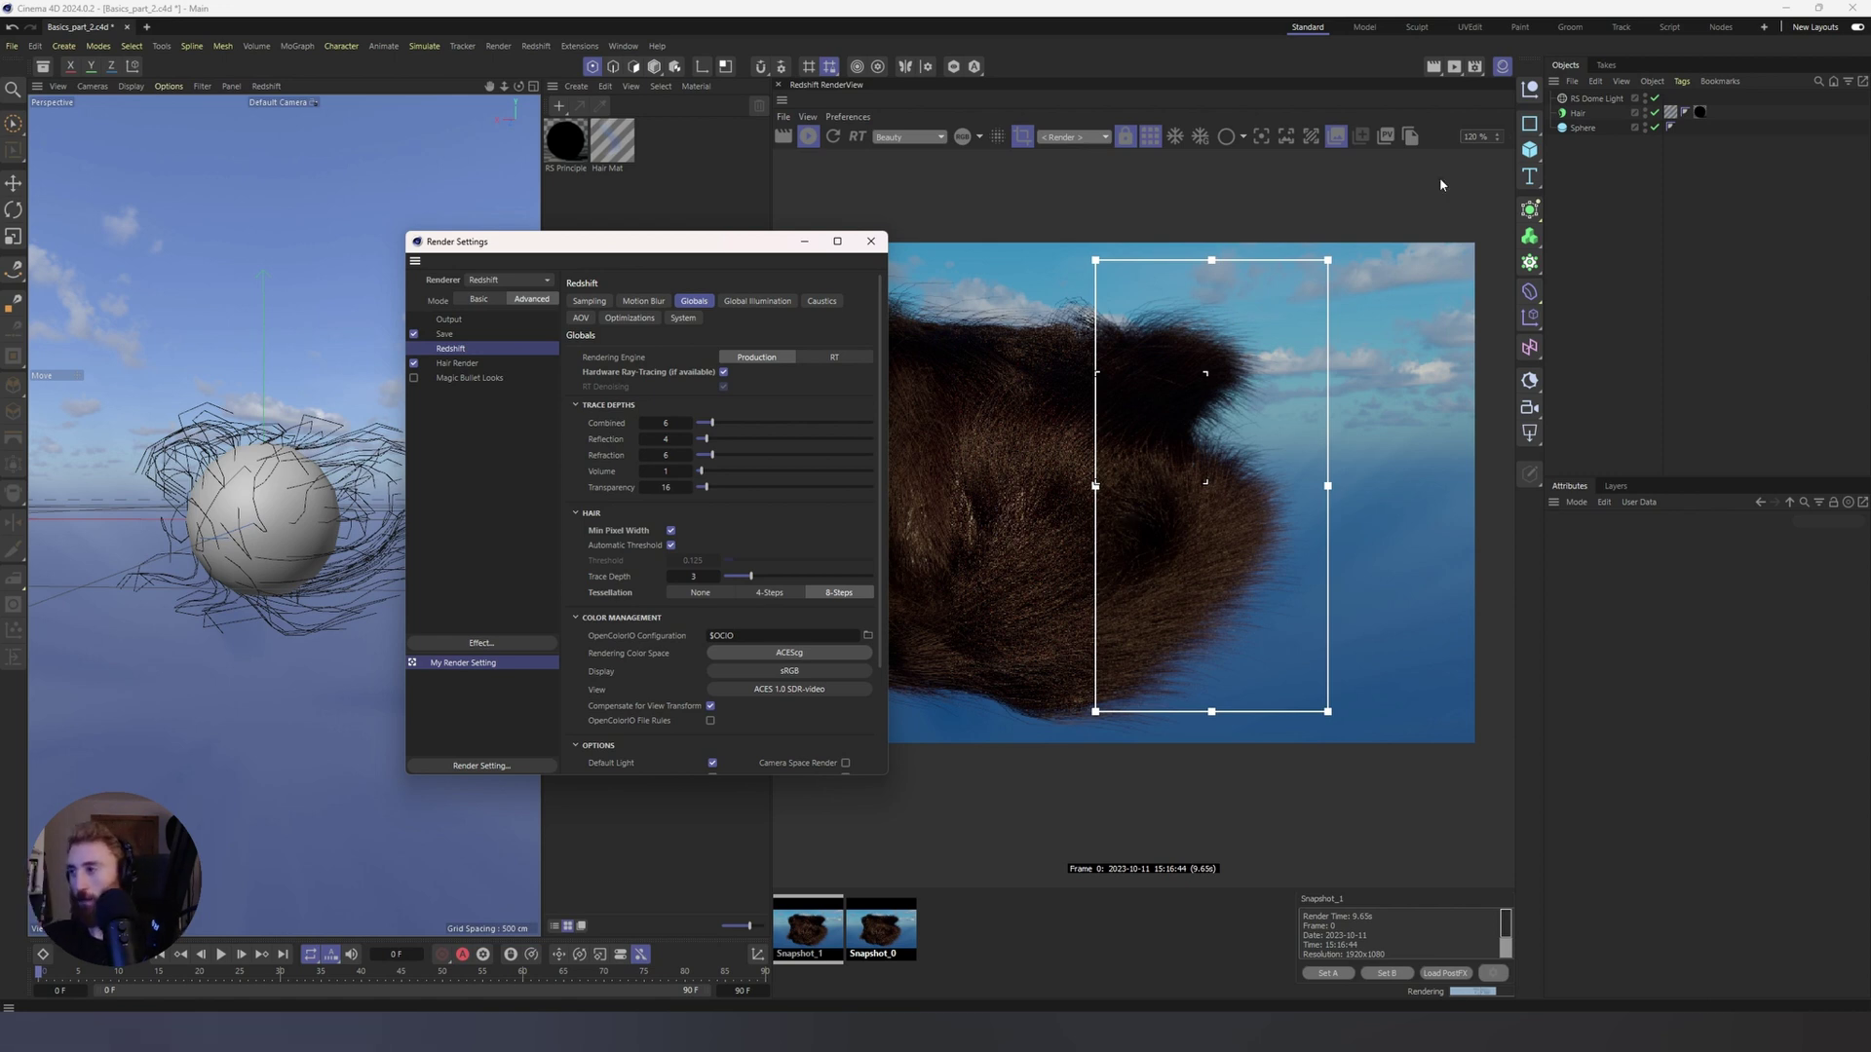
pyautogui.click(1079, 806)
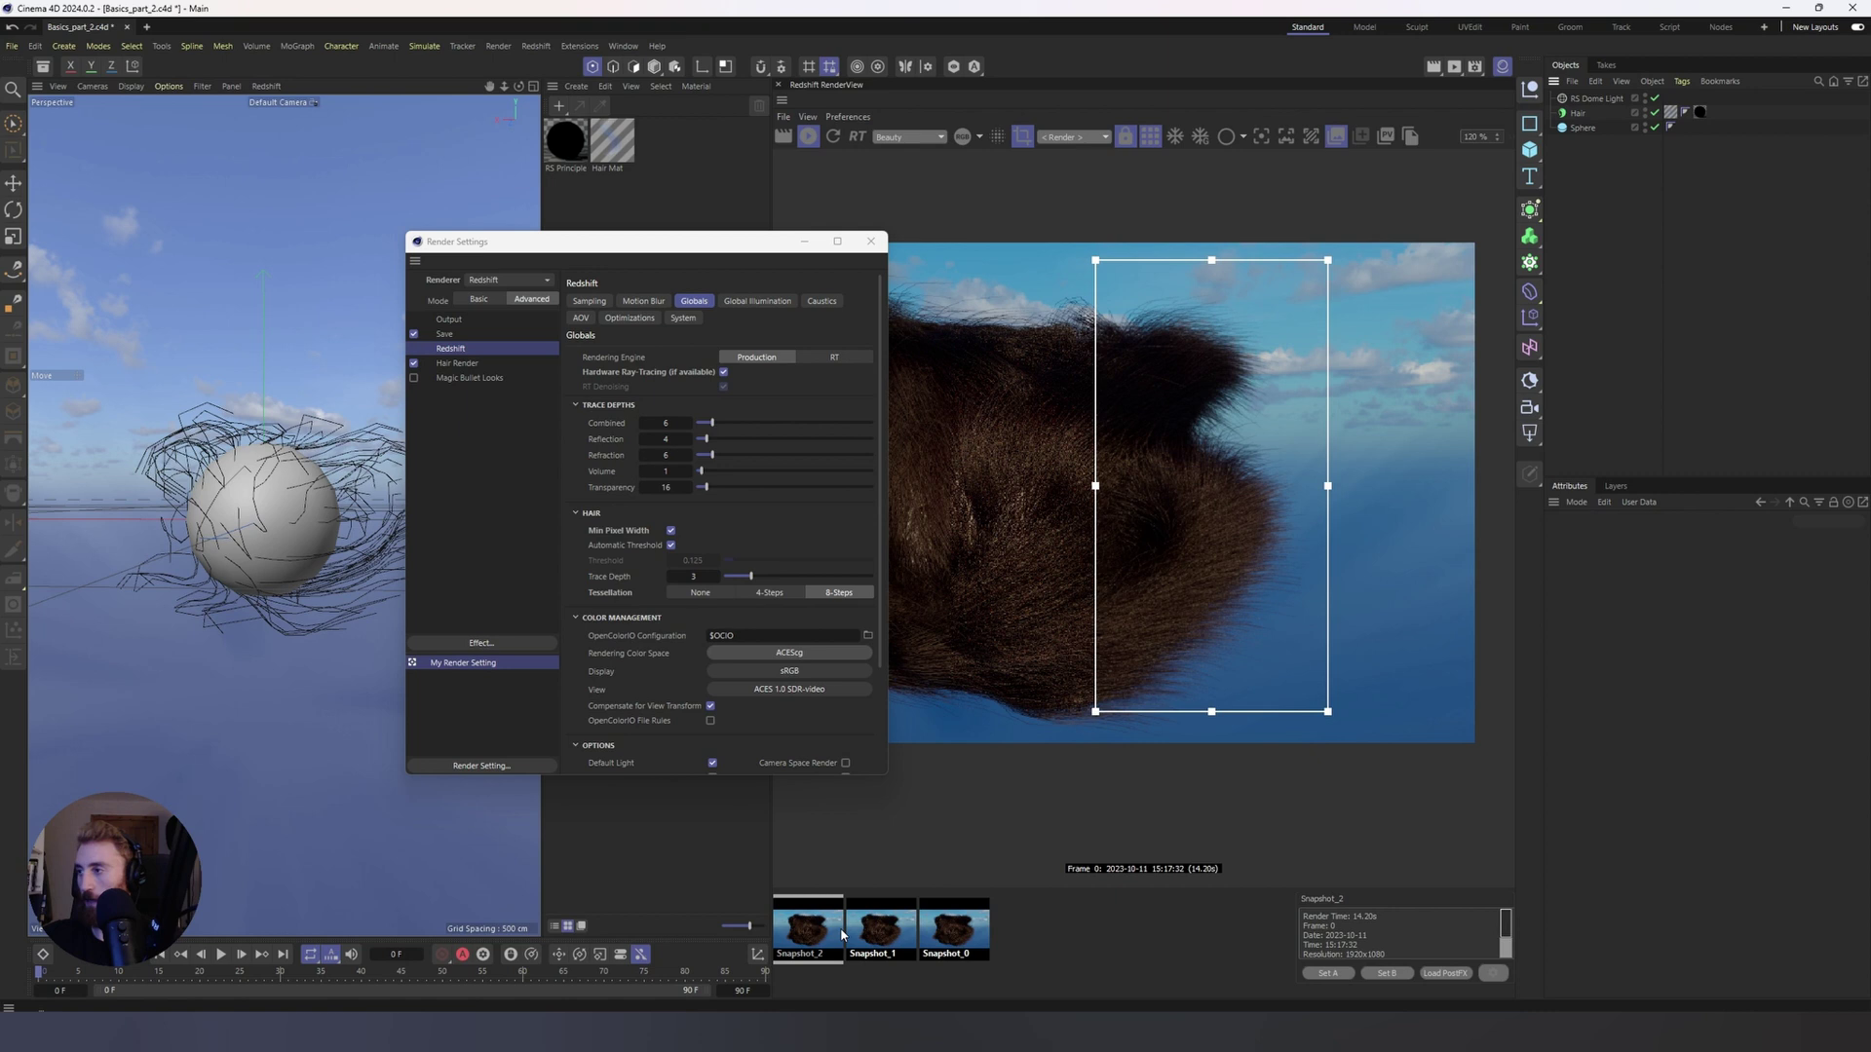
# Step: Compare Snapshot_1 and Snapshot_2 up close around the fur's upper edge to judge the effect of the hair tessellation
pyautogui.click(846, 930)
pyautogui.click(842, 930)
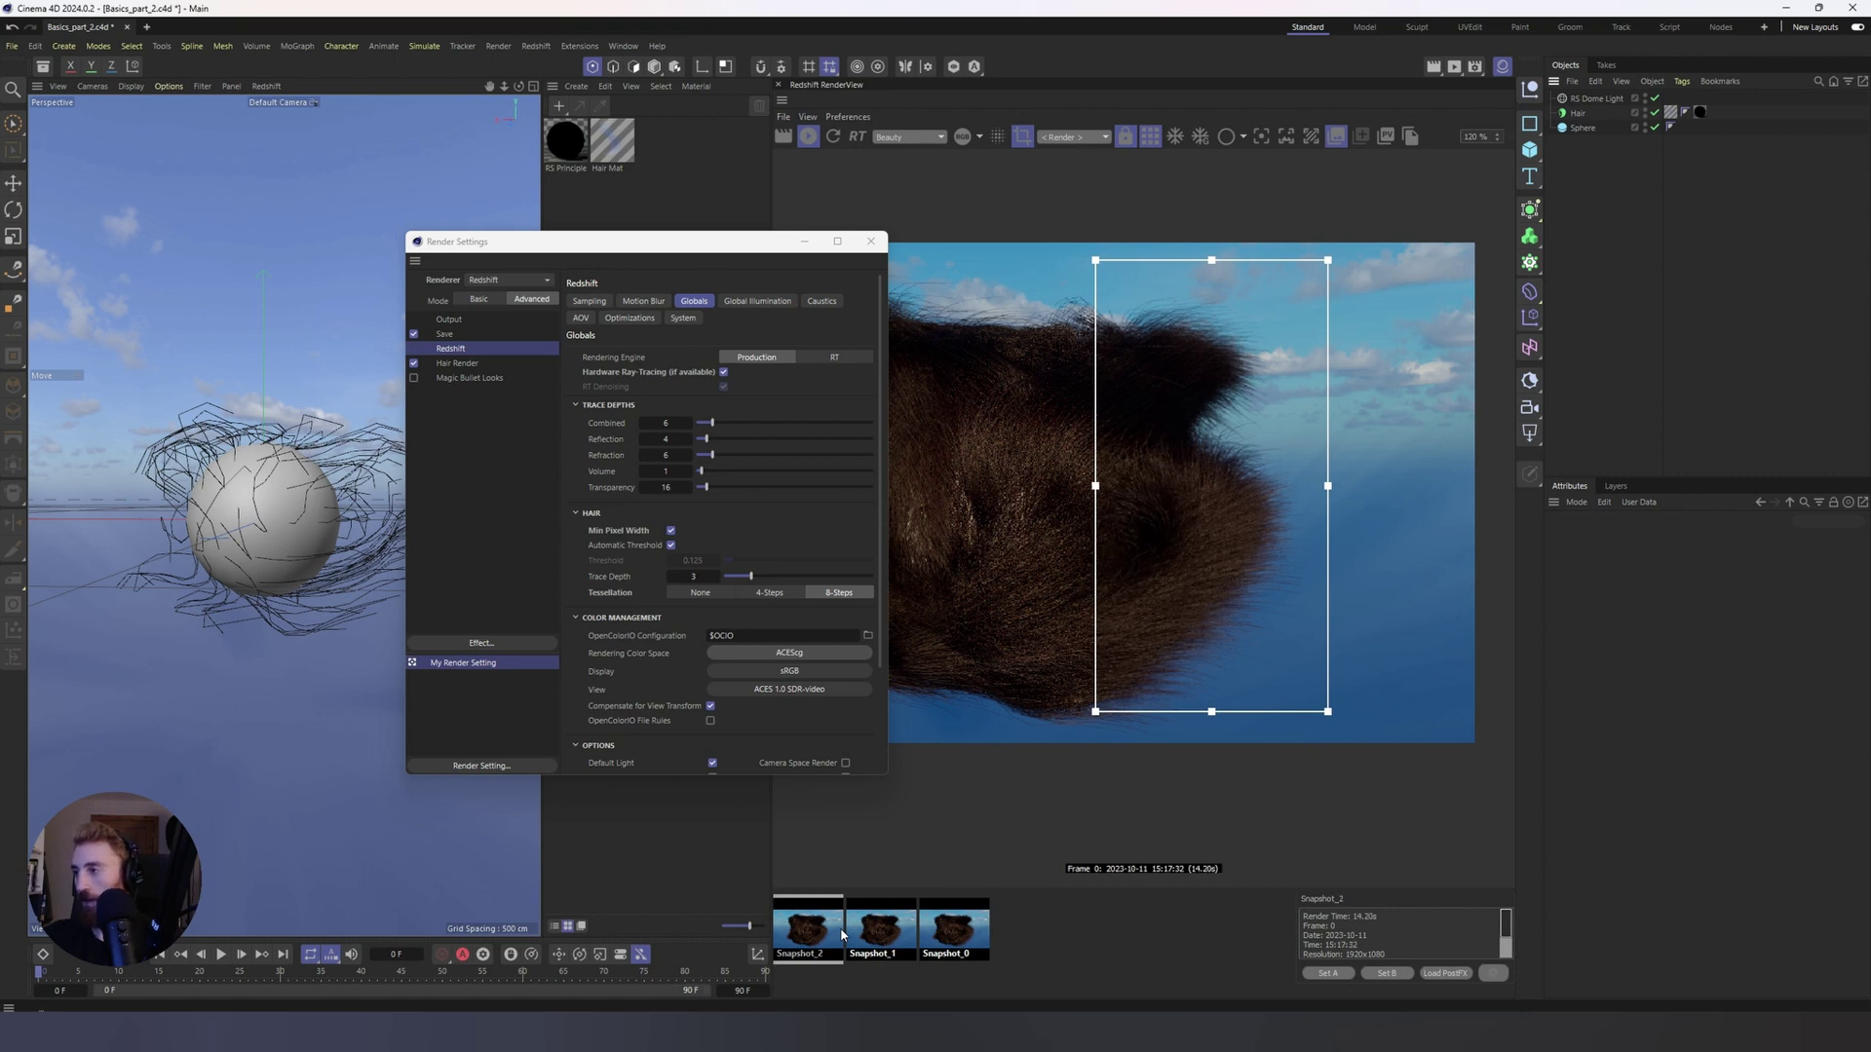
pyautogui.click(844, 934)
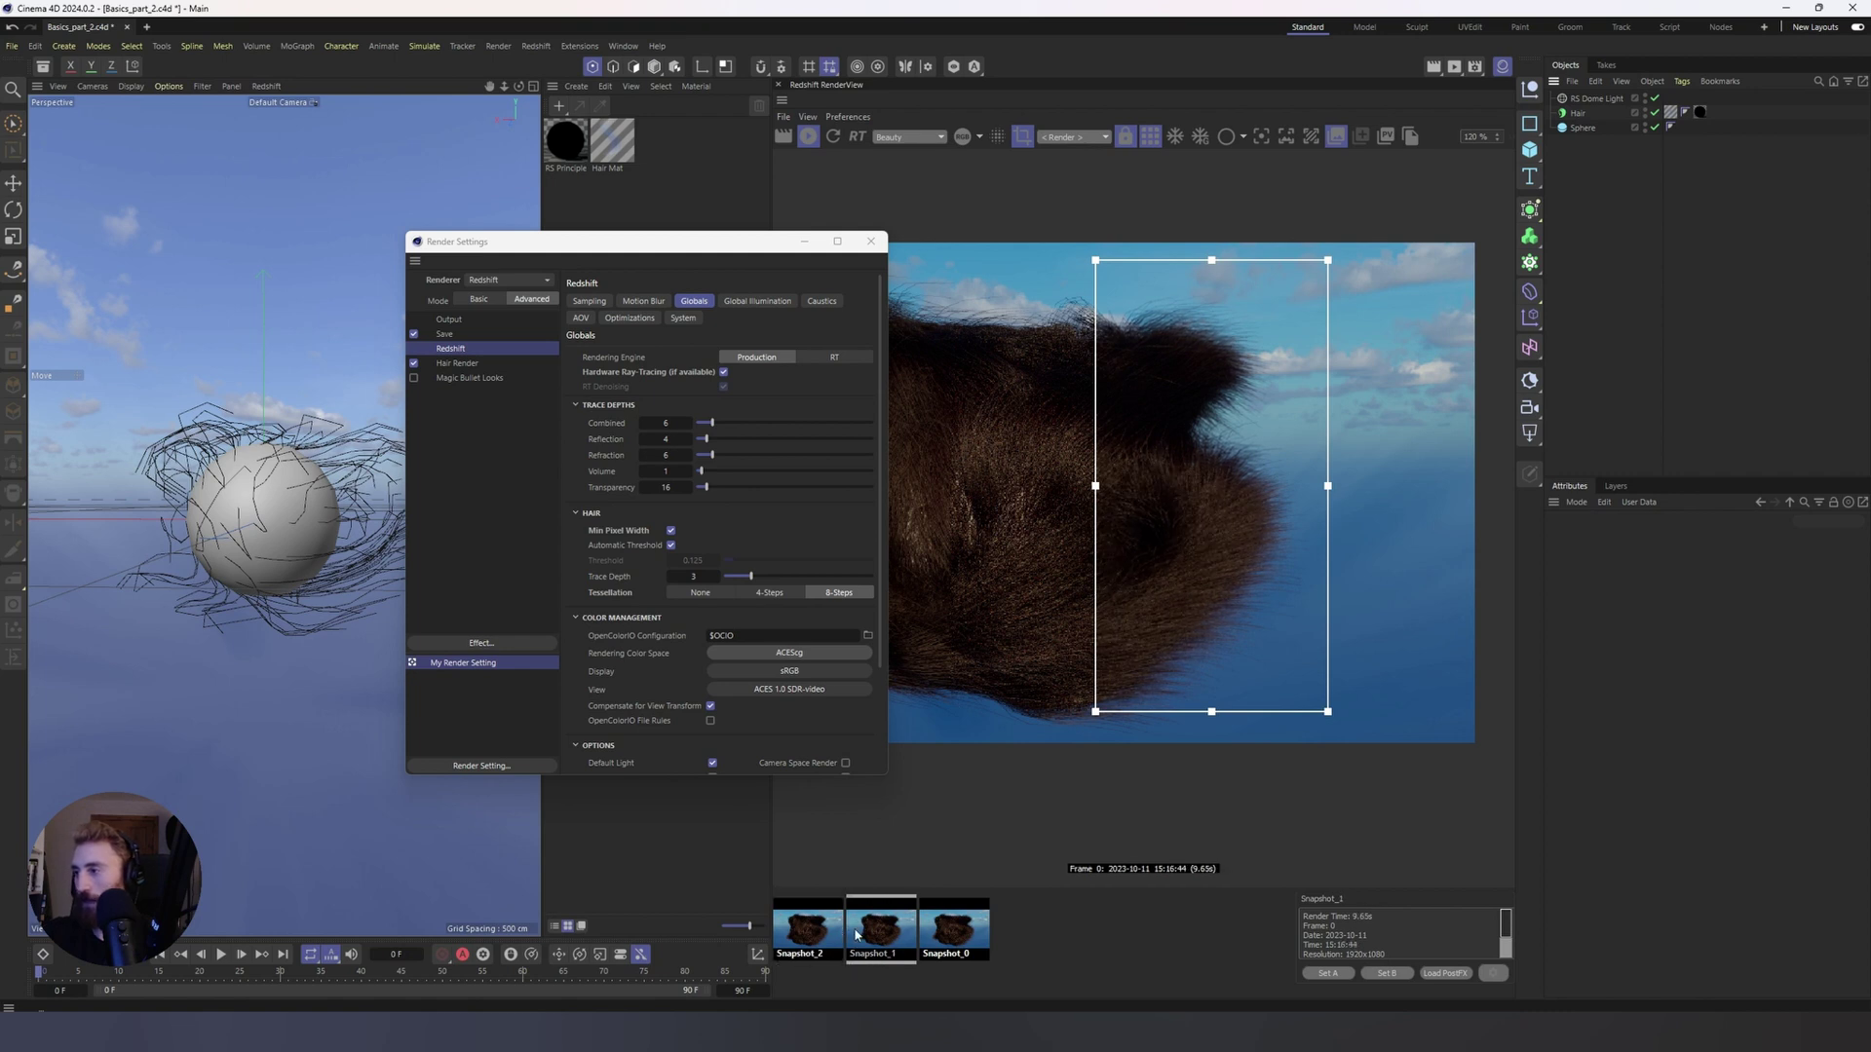
pyautogui.click(810, 950)
pyautogui.scroll(3, 1153, 296)
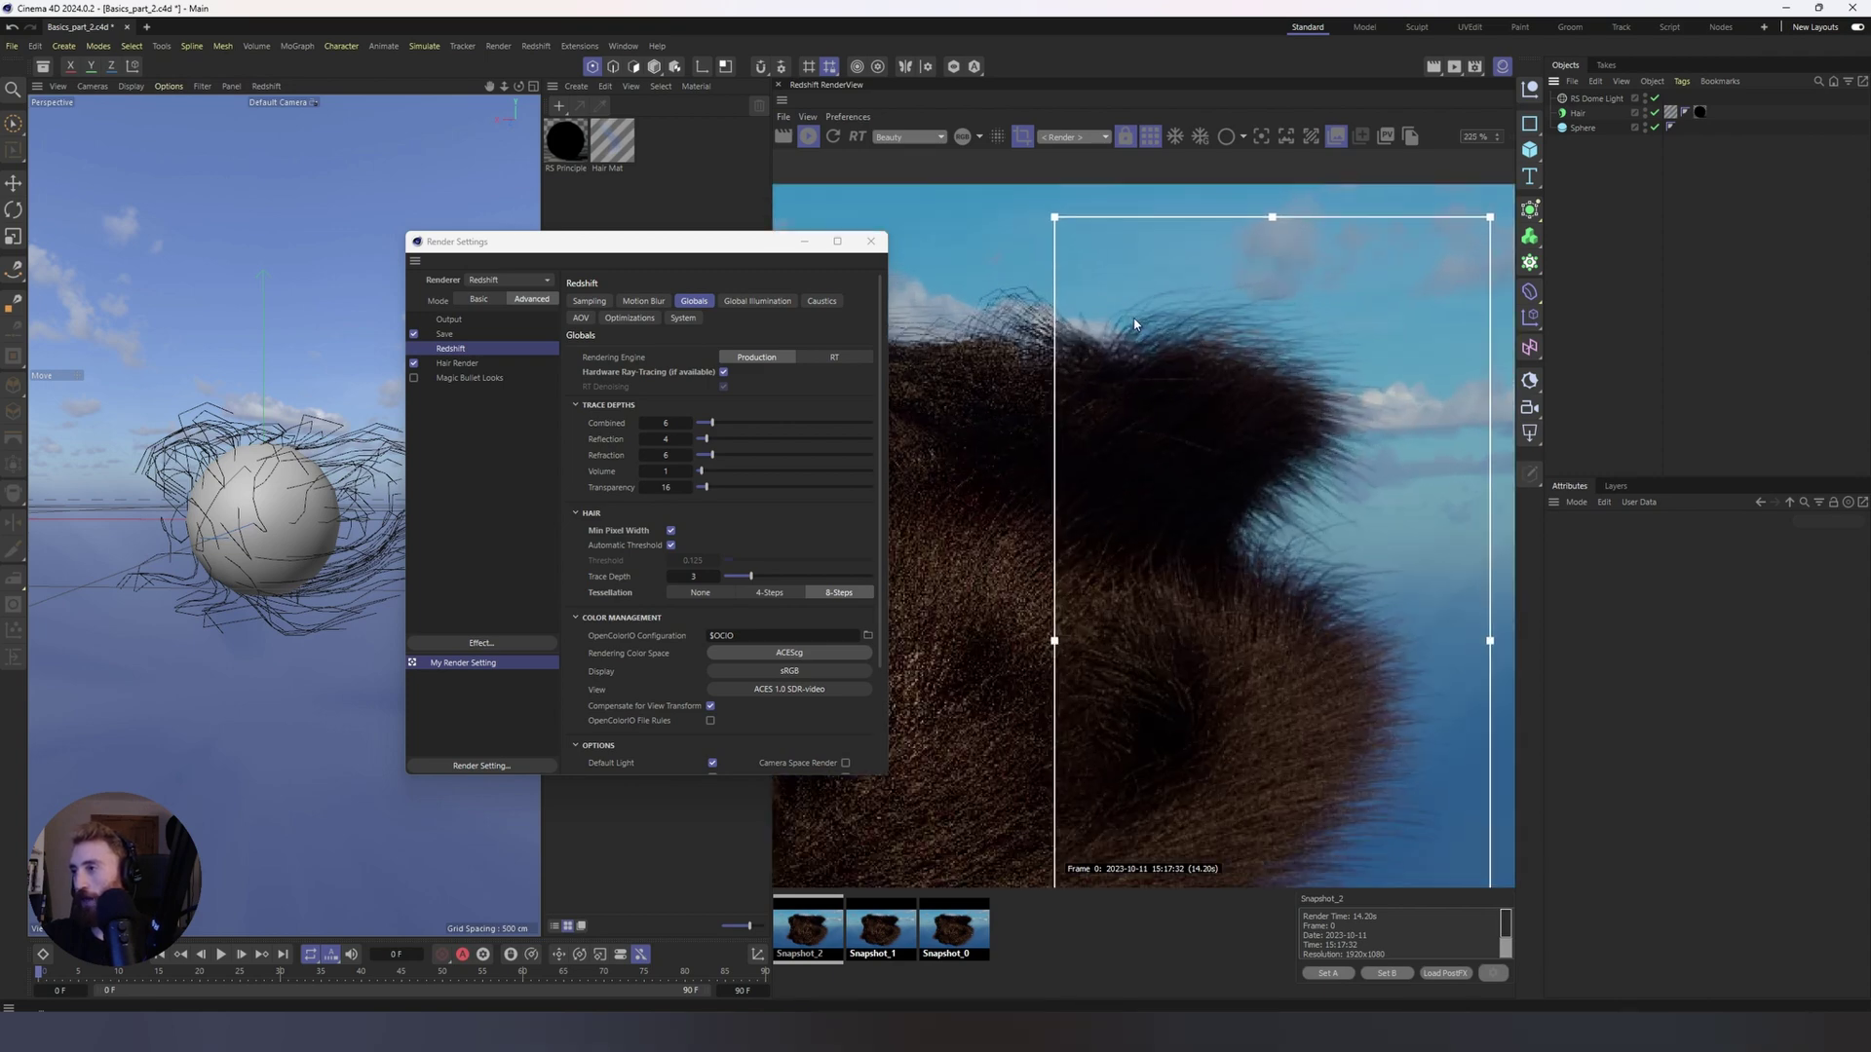
pyautogui.scroll(3, 1135, 323)
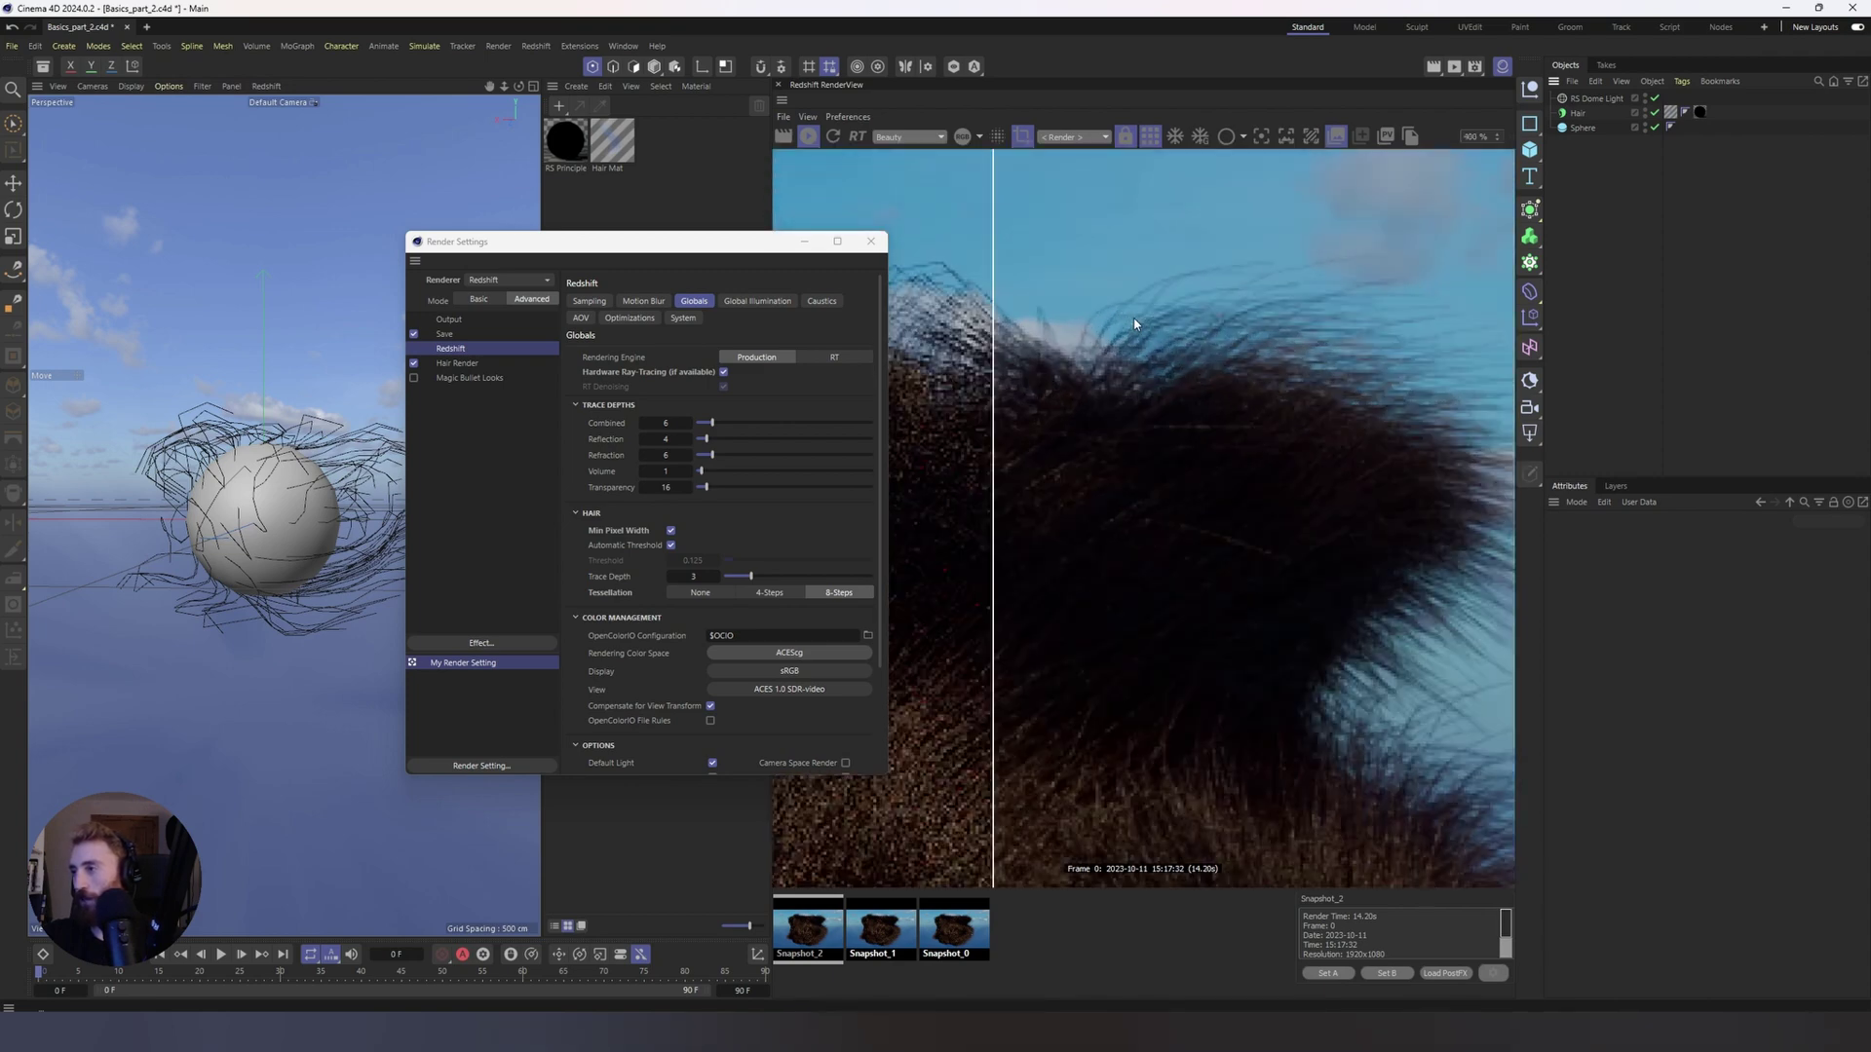
pyautogui.click(887, 934)
pyautogui.press('Left')
pyautogui.press('Right')
pyautogui.press('Left')
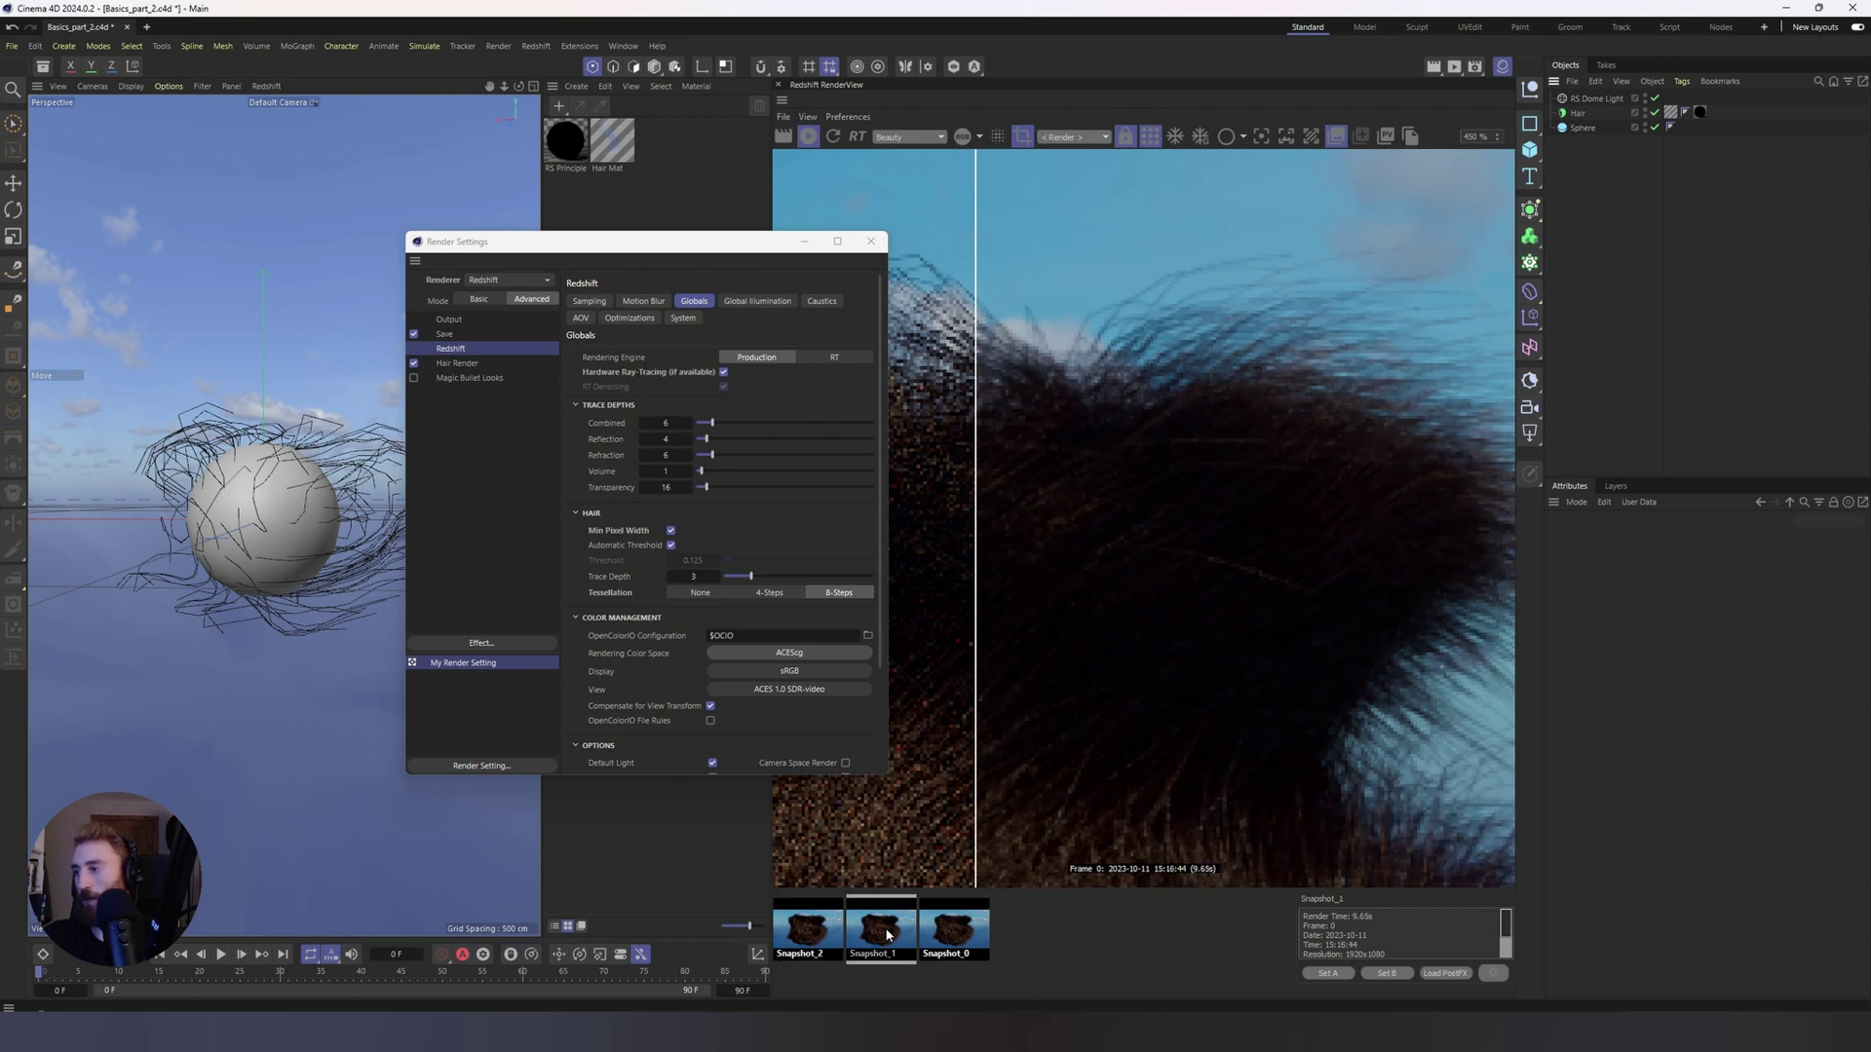
pyautogui.scroll(-2, 1053, 501)
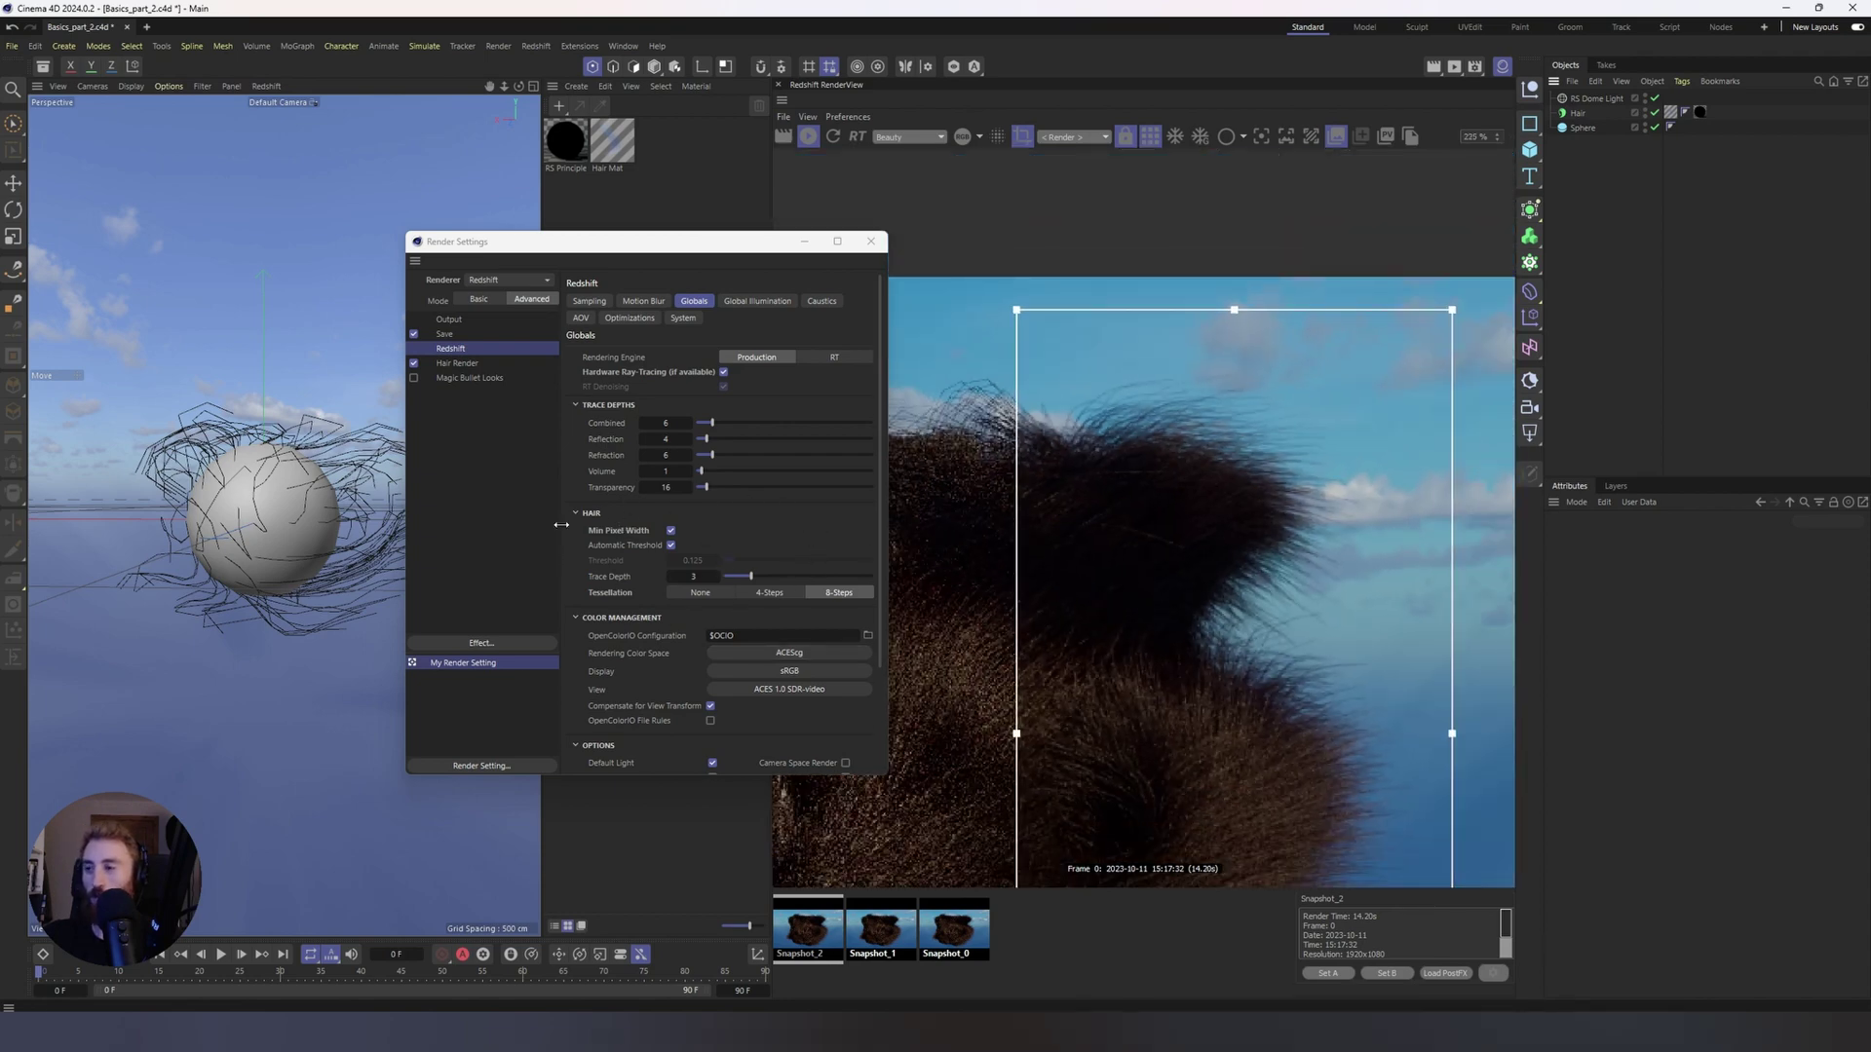
pyautogui.scroll(-2, 1076, 490)
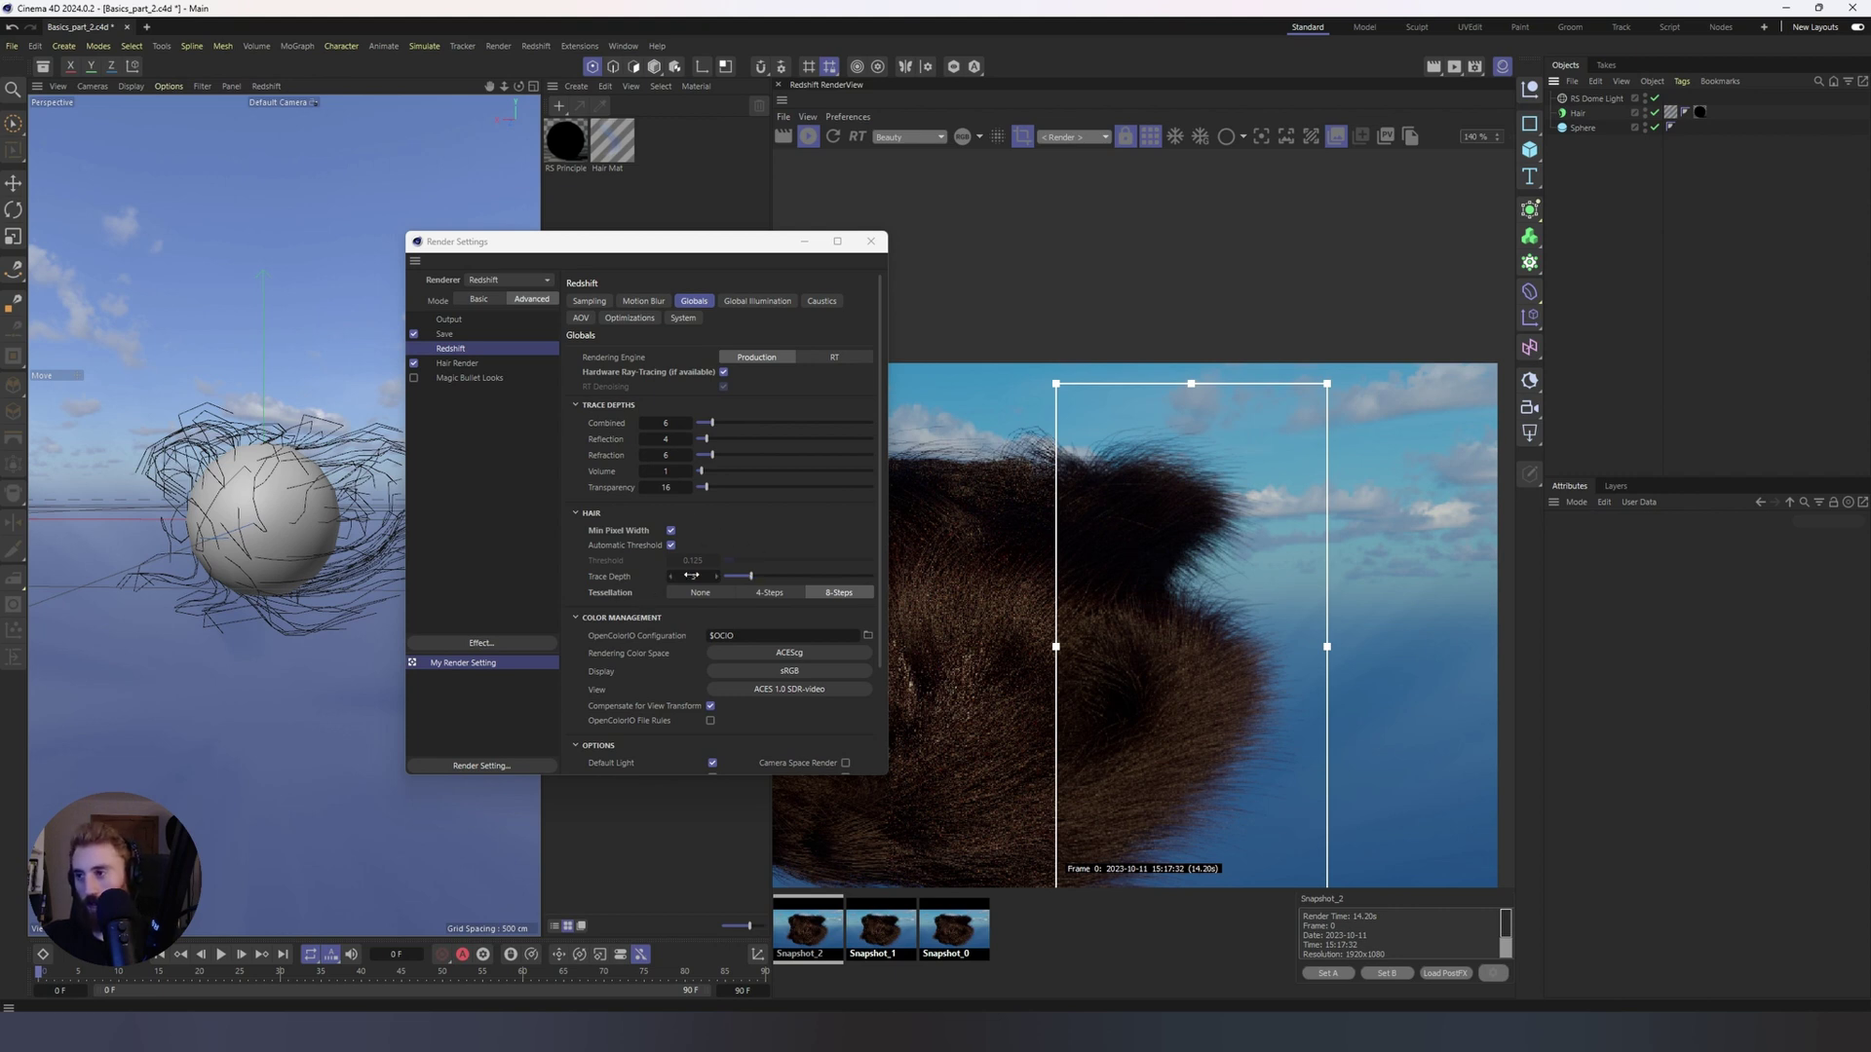
# Step: Close the render settings, then open the RS Principled Hair material's node graph and shift the C4D Hair Attributes node slightly down
pyautogui.click(870, 241)
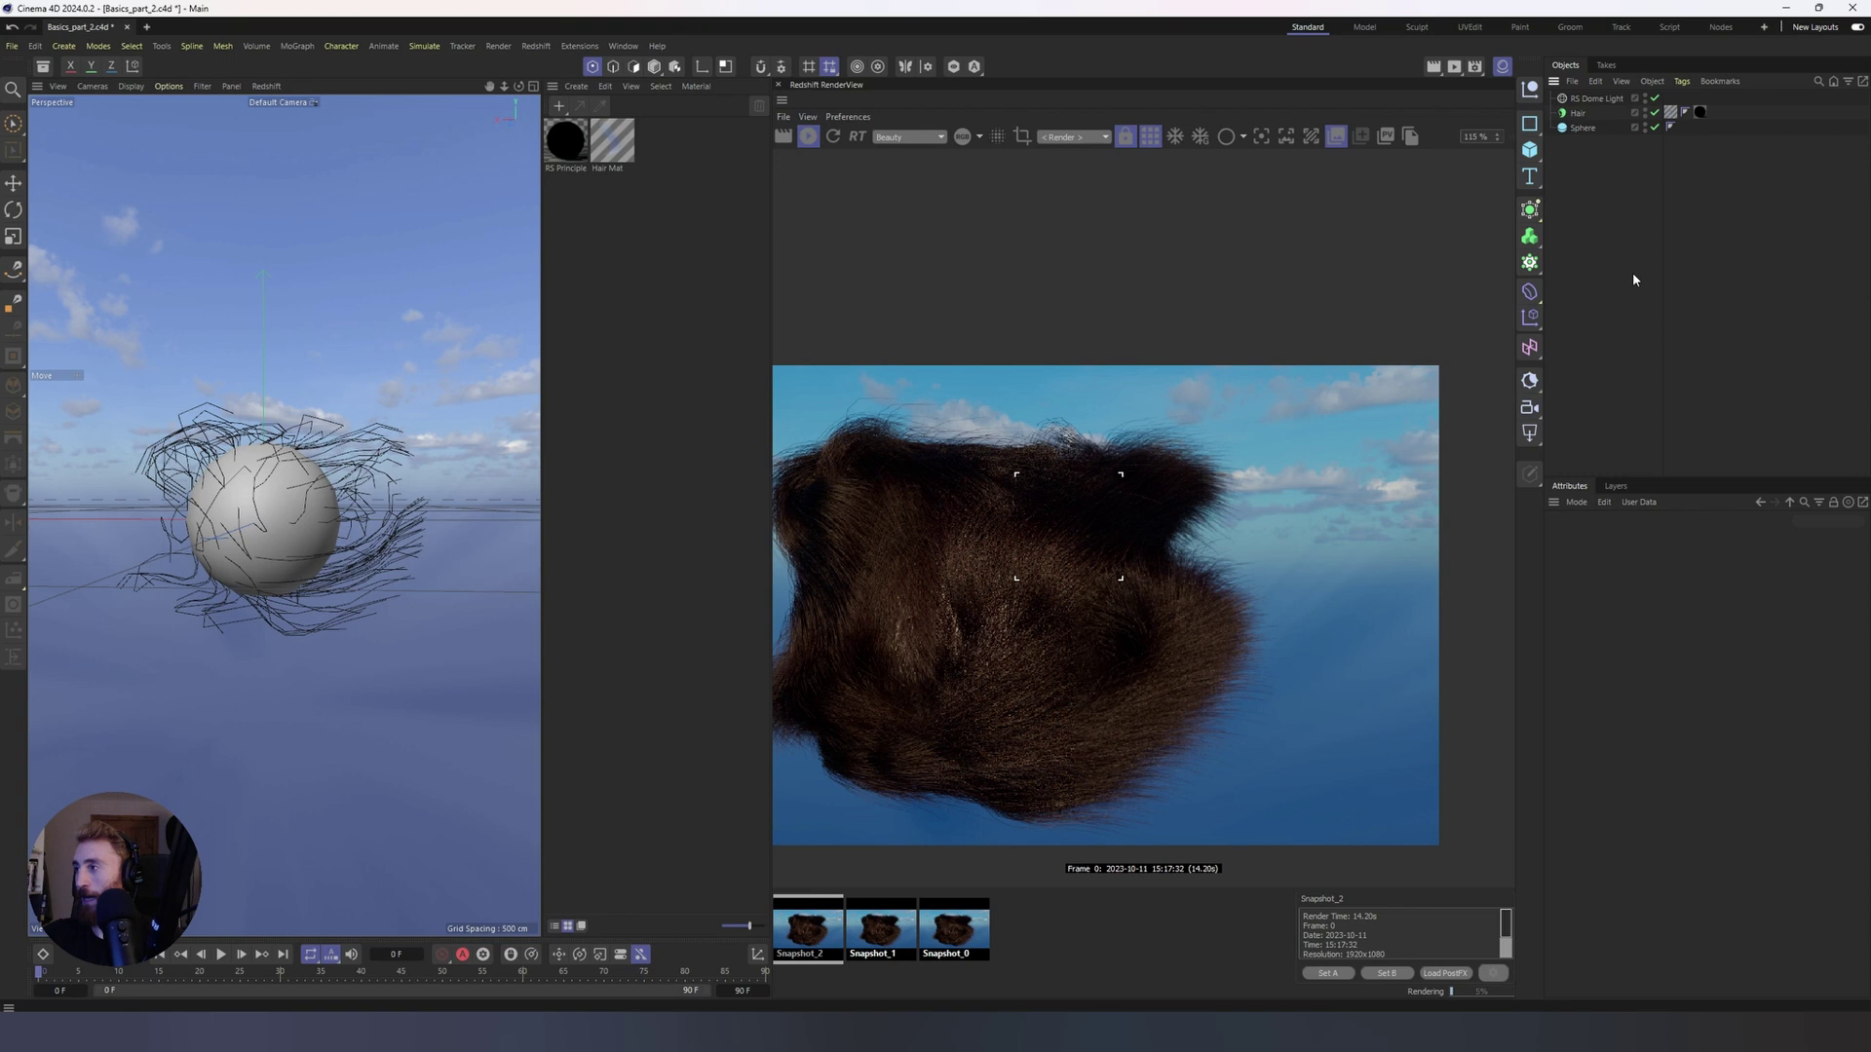
pyautogui.scroll(-1, 1166, 573)
pyautogui.doubleClick(565, 142)
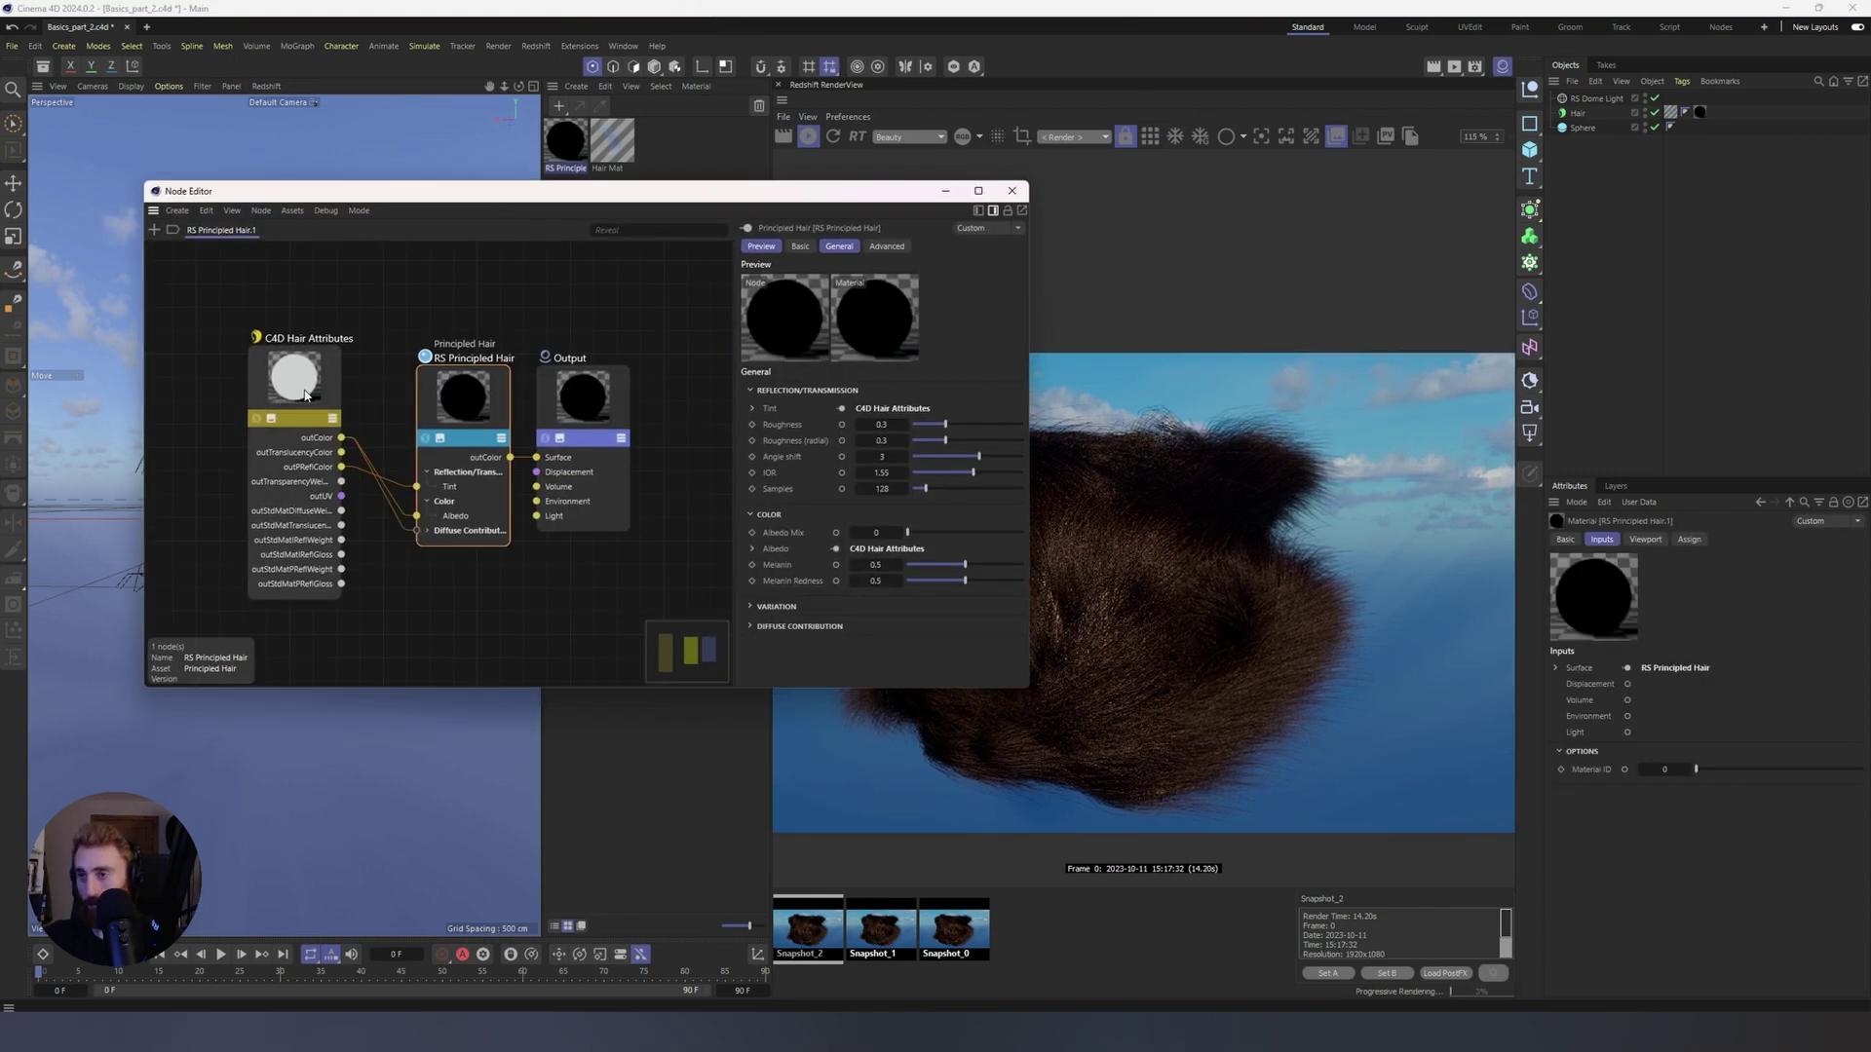
pyautogui.click(304, 395)
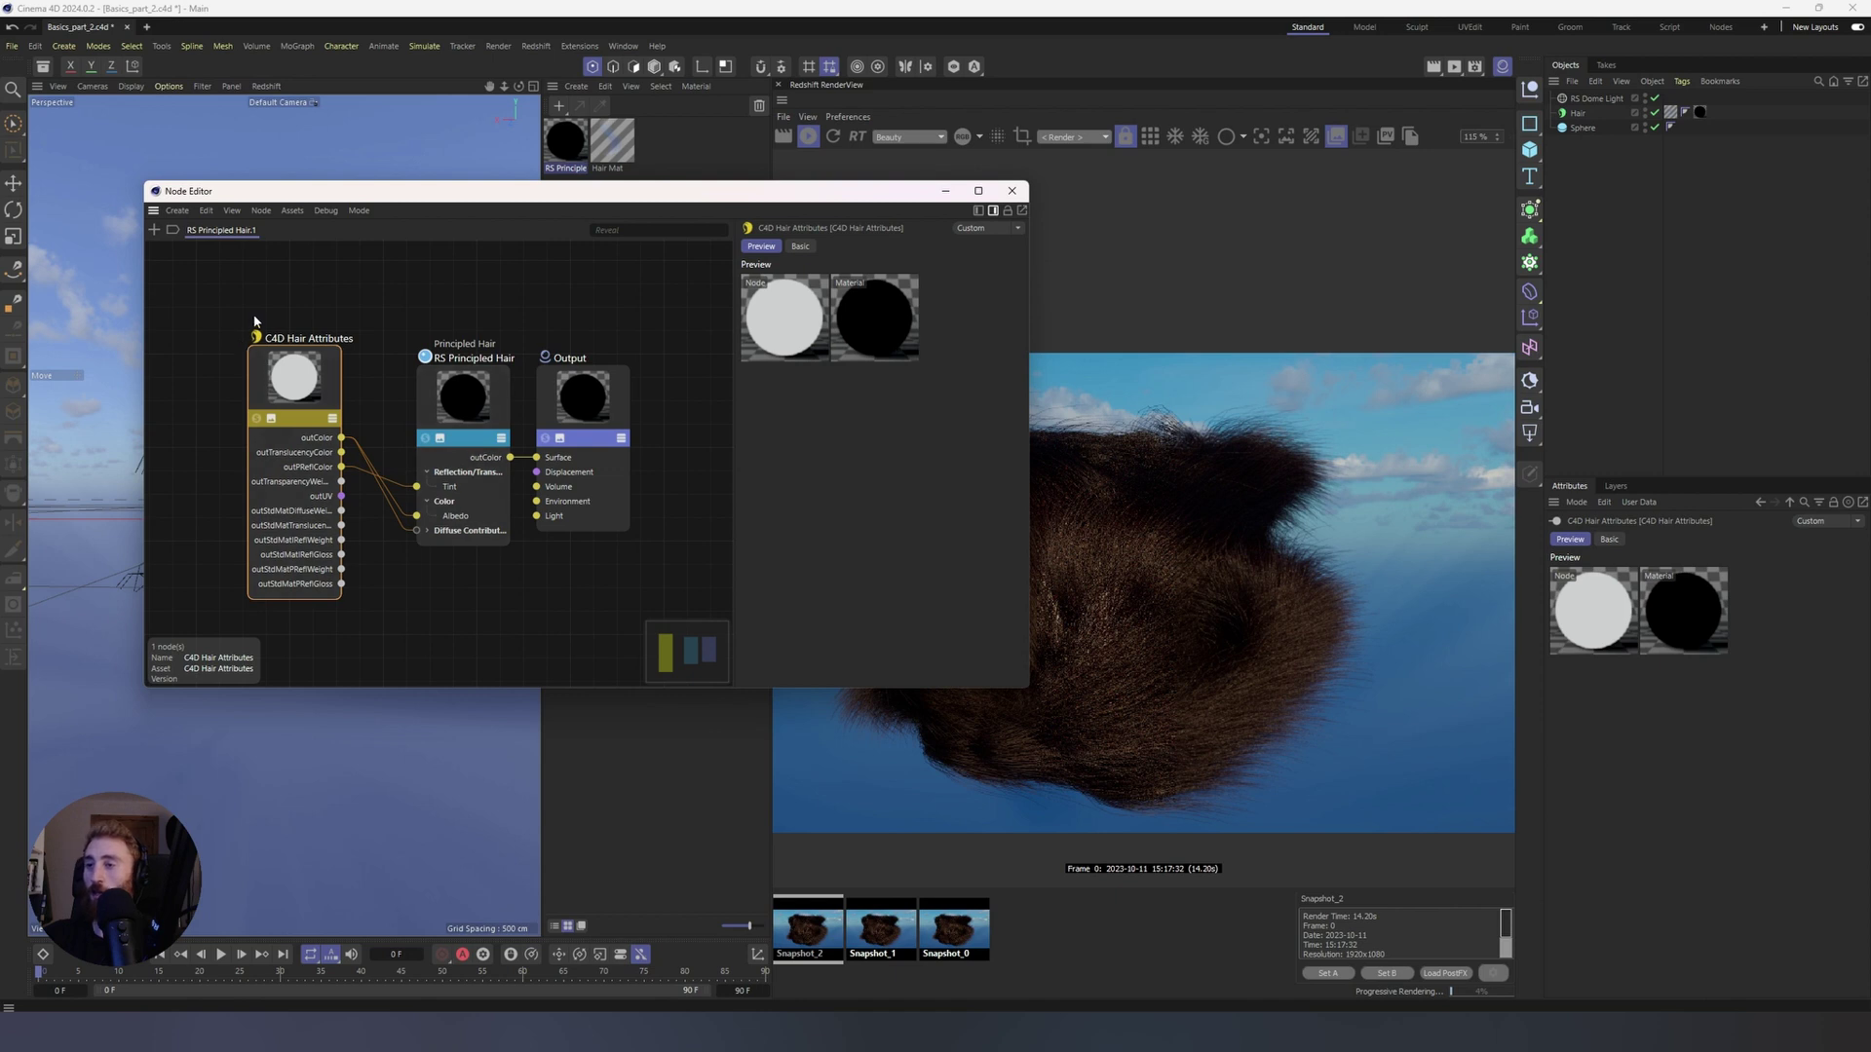
pyautogui.moveTo(312, 386); pyautogui.dragTo(322, 421)
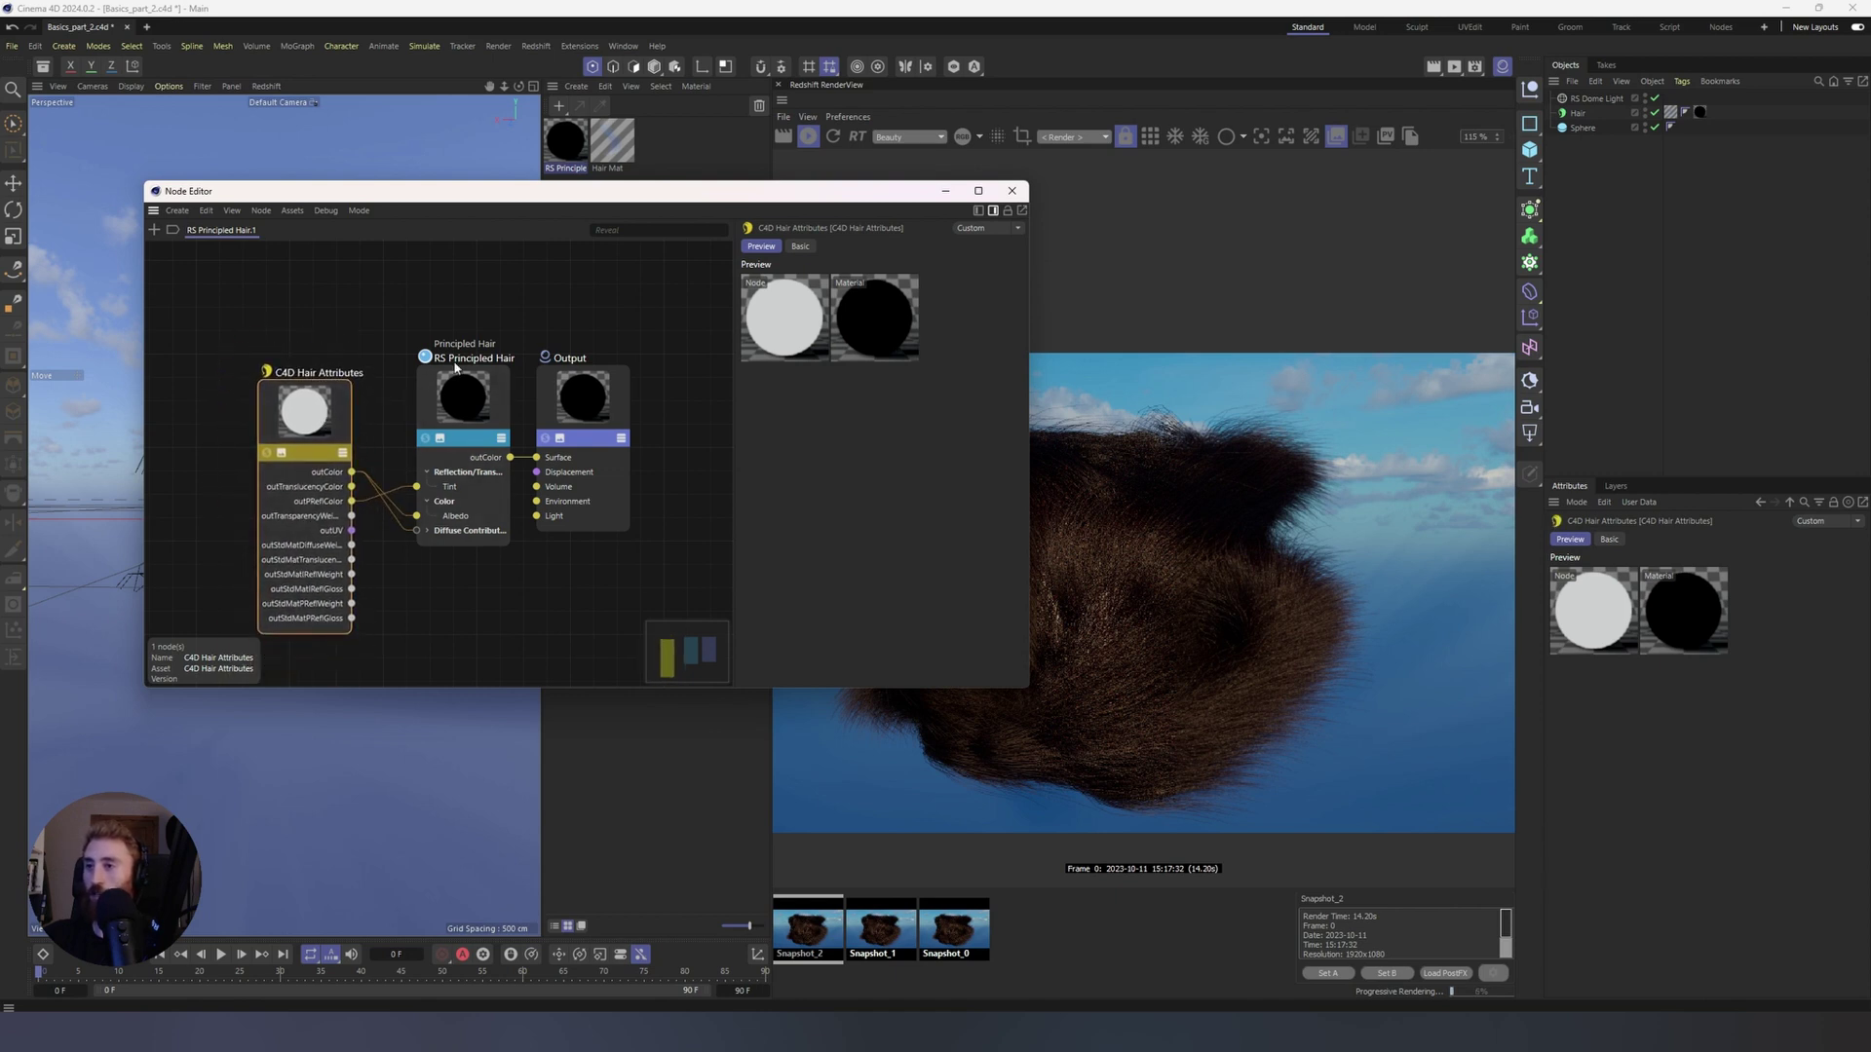
# Step: Open Hair Mat in the Material Editor, dock the editor next to the Attributes manager and widen that area
pyautogui.doubleClick(619, 144)
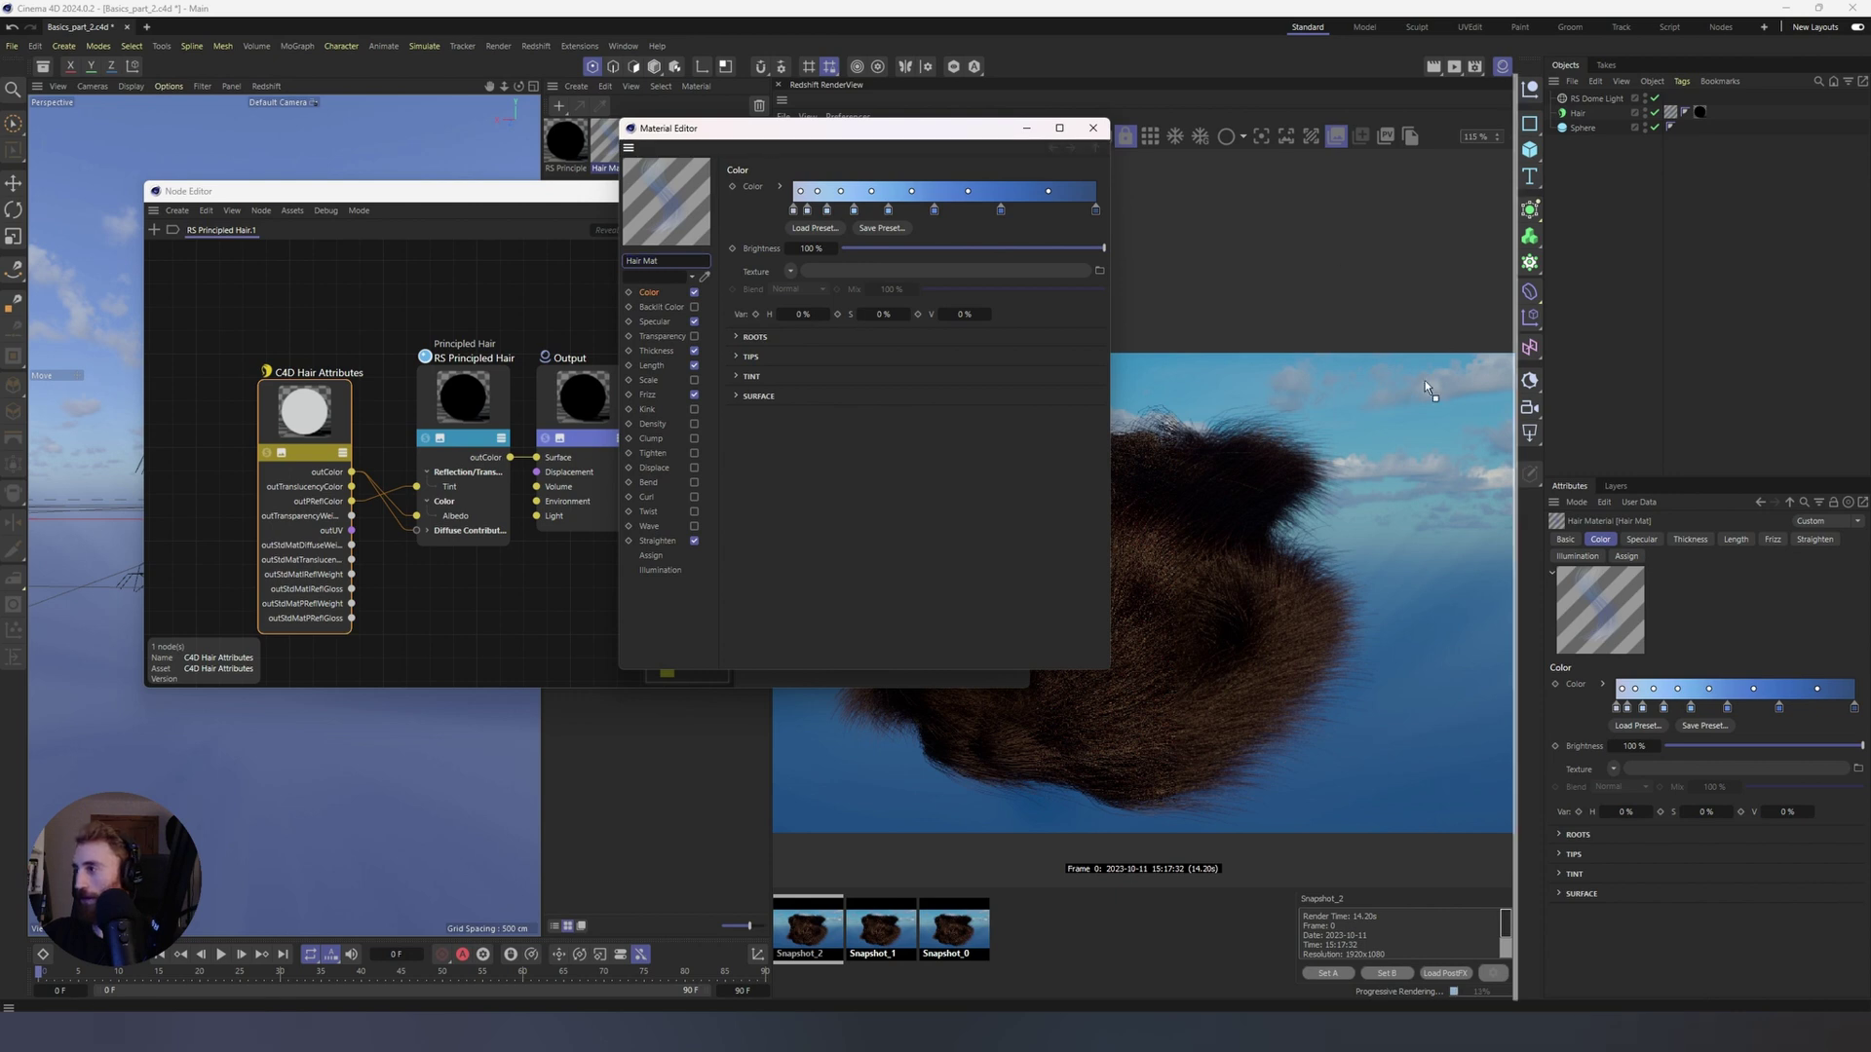
pyautogui.click(1604, 482)
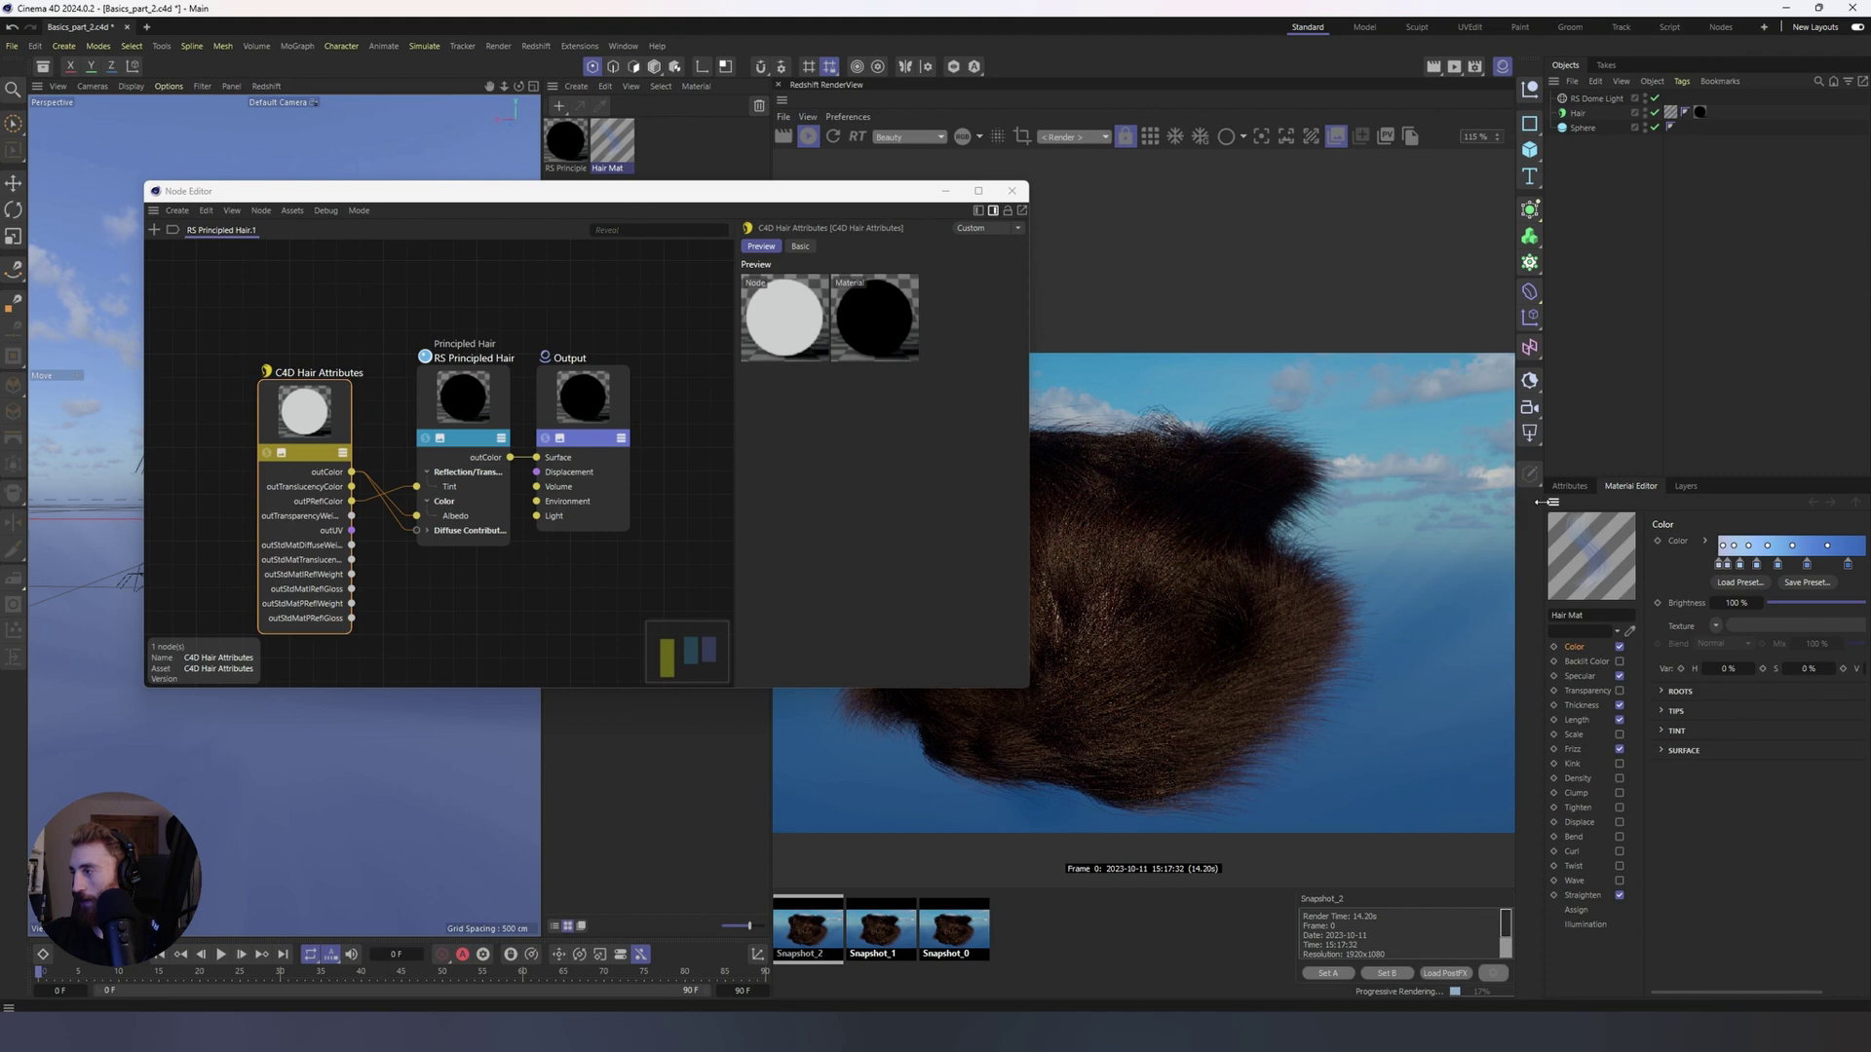
pyautogui.moveTo(1547, 501); pyautogui.dragTo(1312, 502)
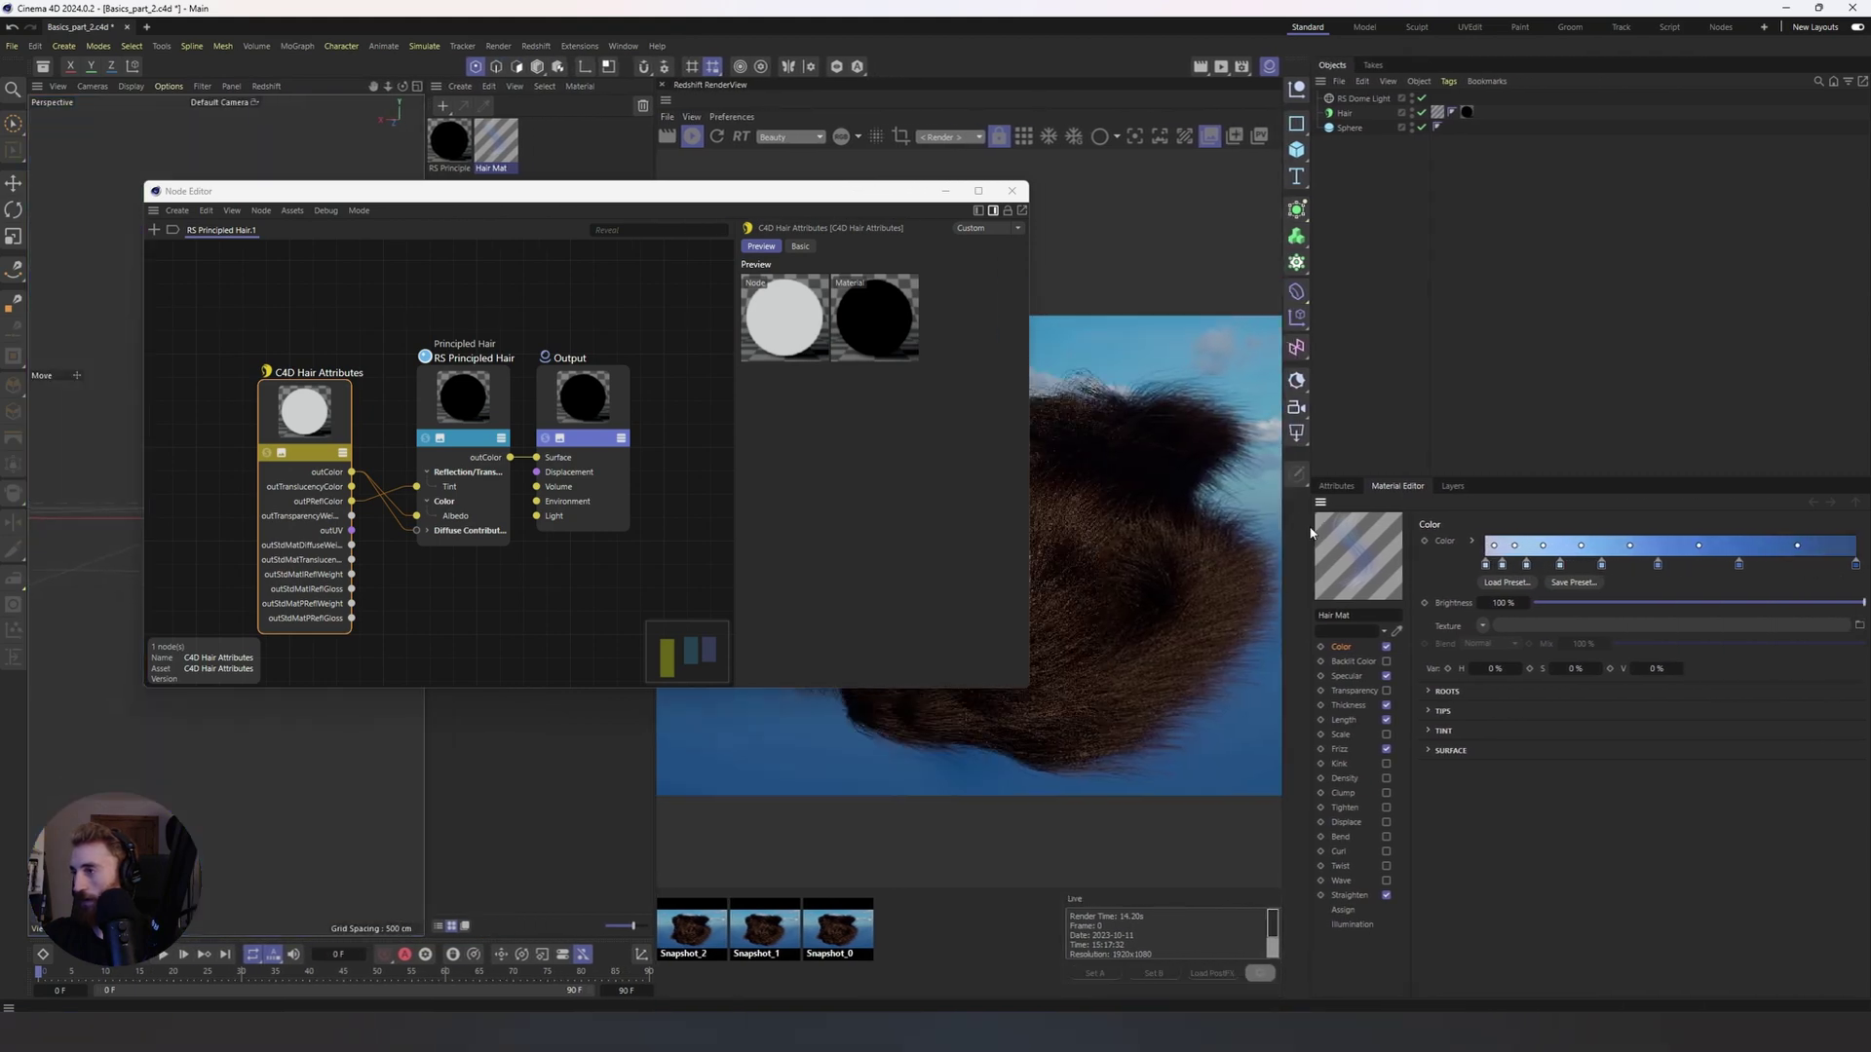
# Step: Make the Node Editor smaller and set the RS Principled Hair node's Albedo Mix to 1
pyautogui.moveTo(536, 197); pyautogui.dragTo(471, 207)
pyautogui.click(452, 154)
pyautogui.click(409, 497)
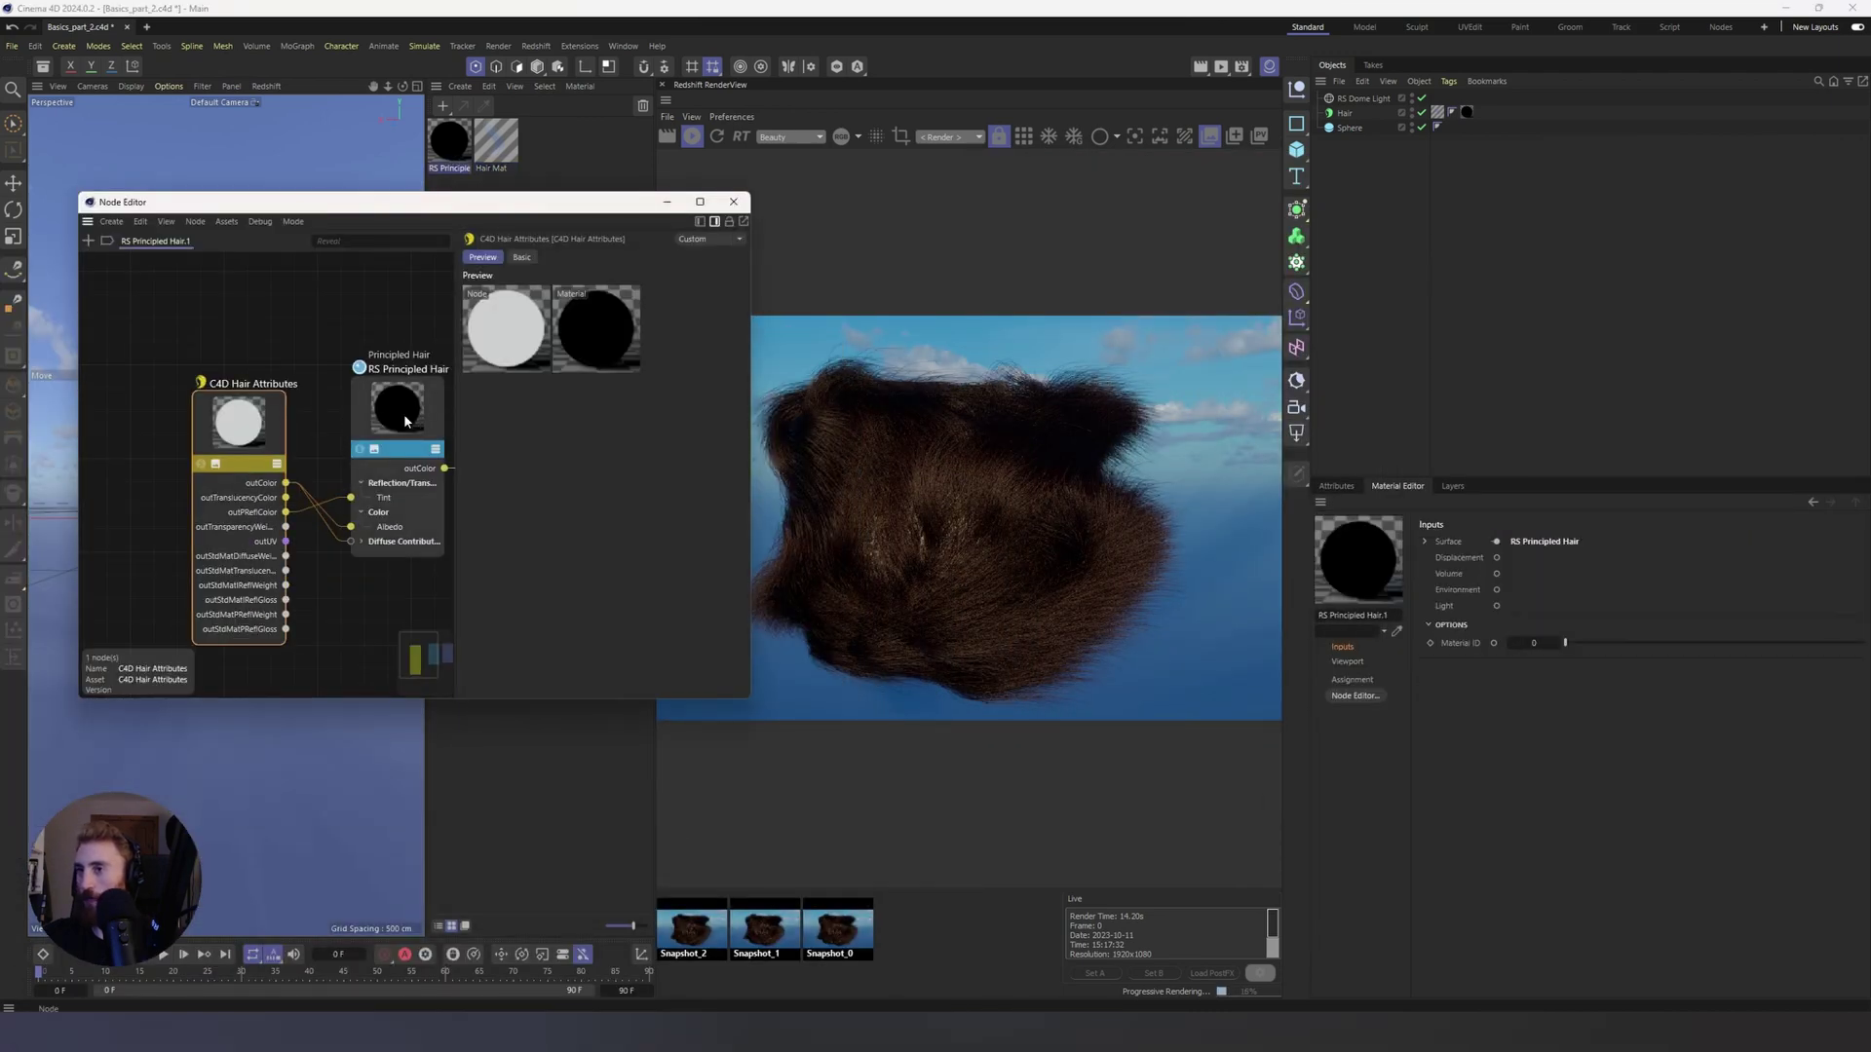
pyautogui.click(1333, 487)
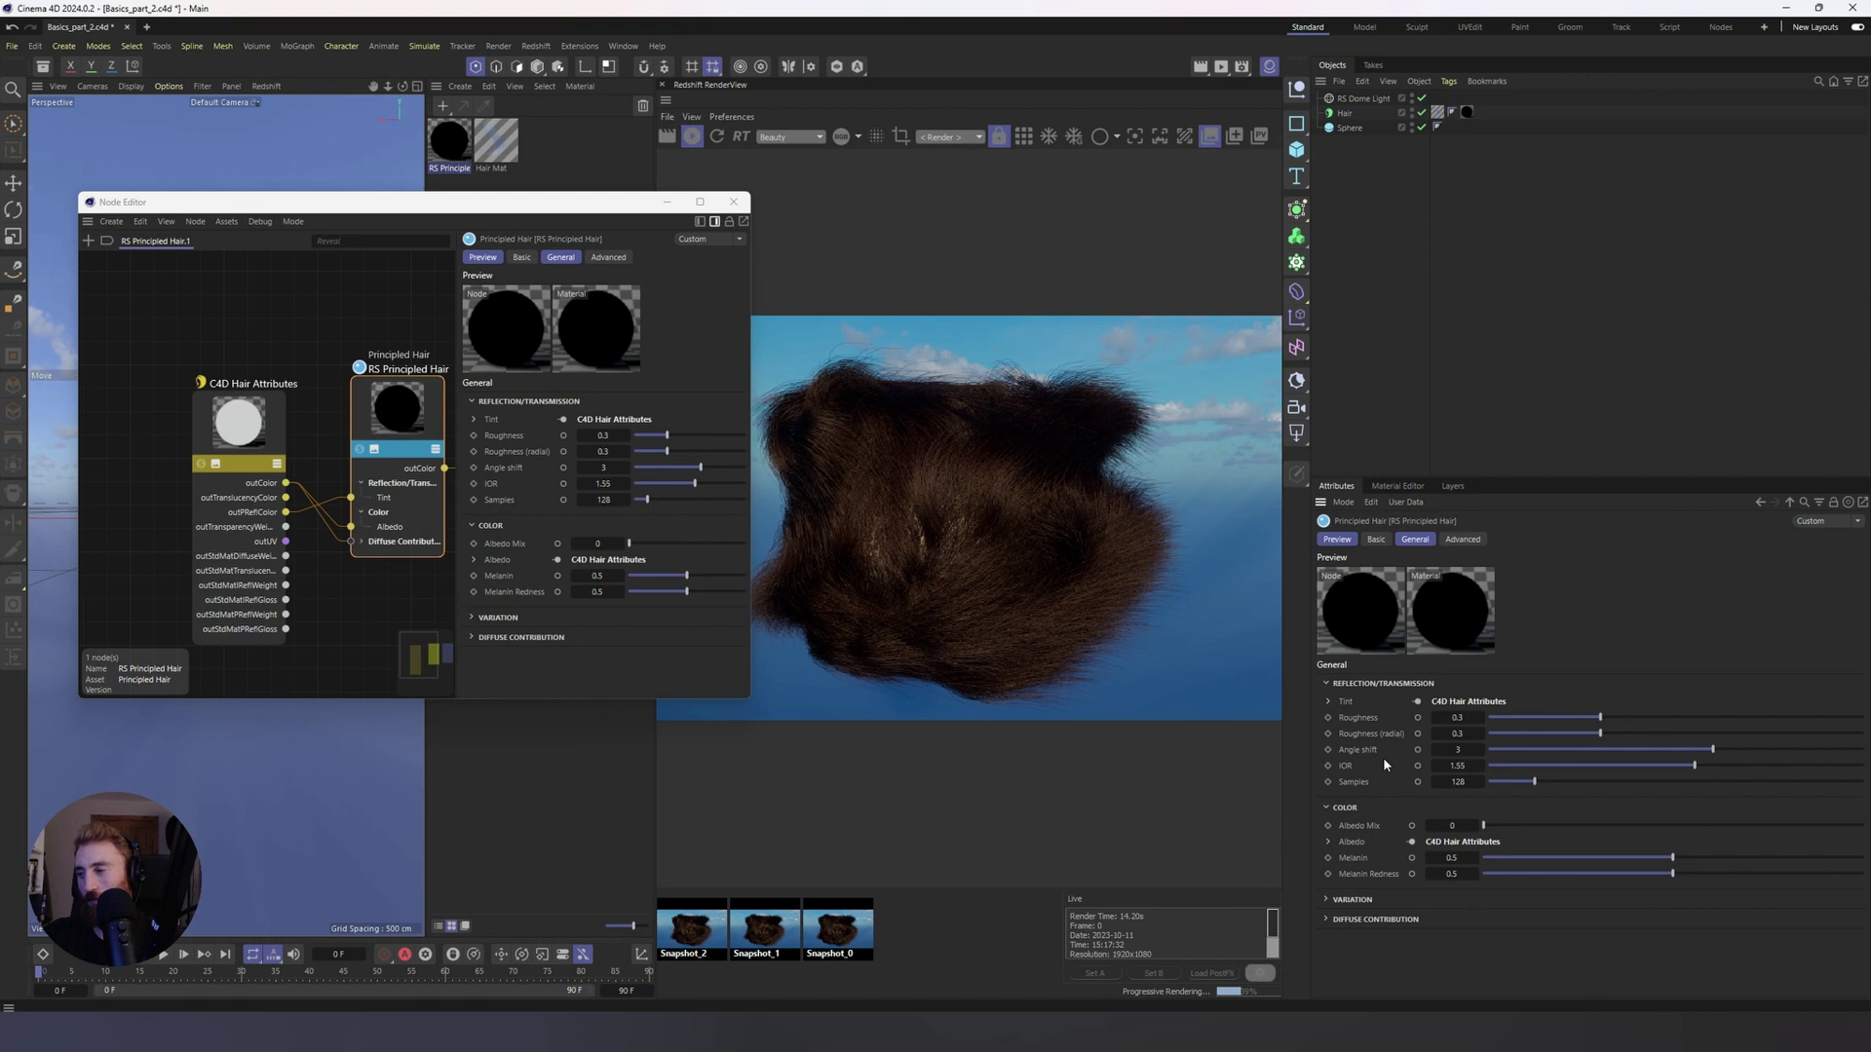
pyautogui.click(1337, 900)
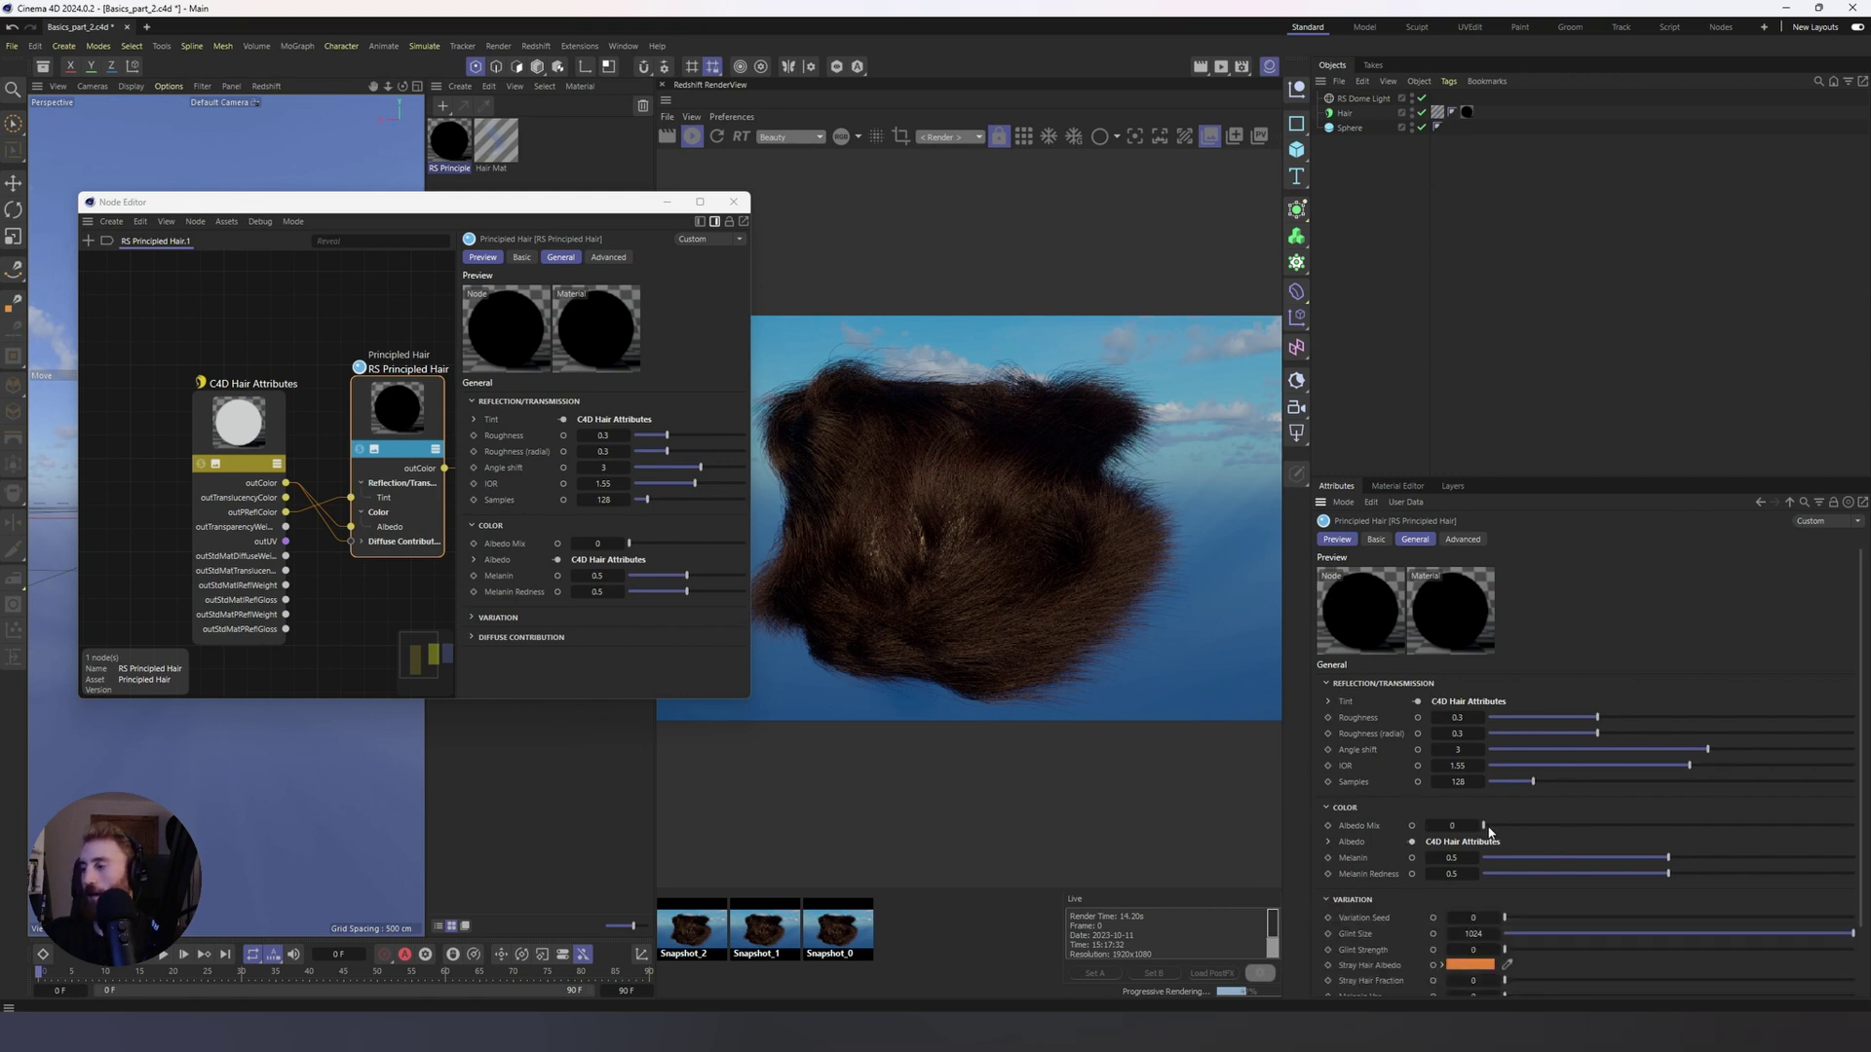
pyautogui.moveTo(1452, 826); pyautogui.dragTo(1520, 825)
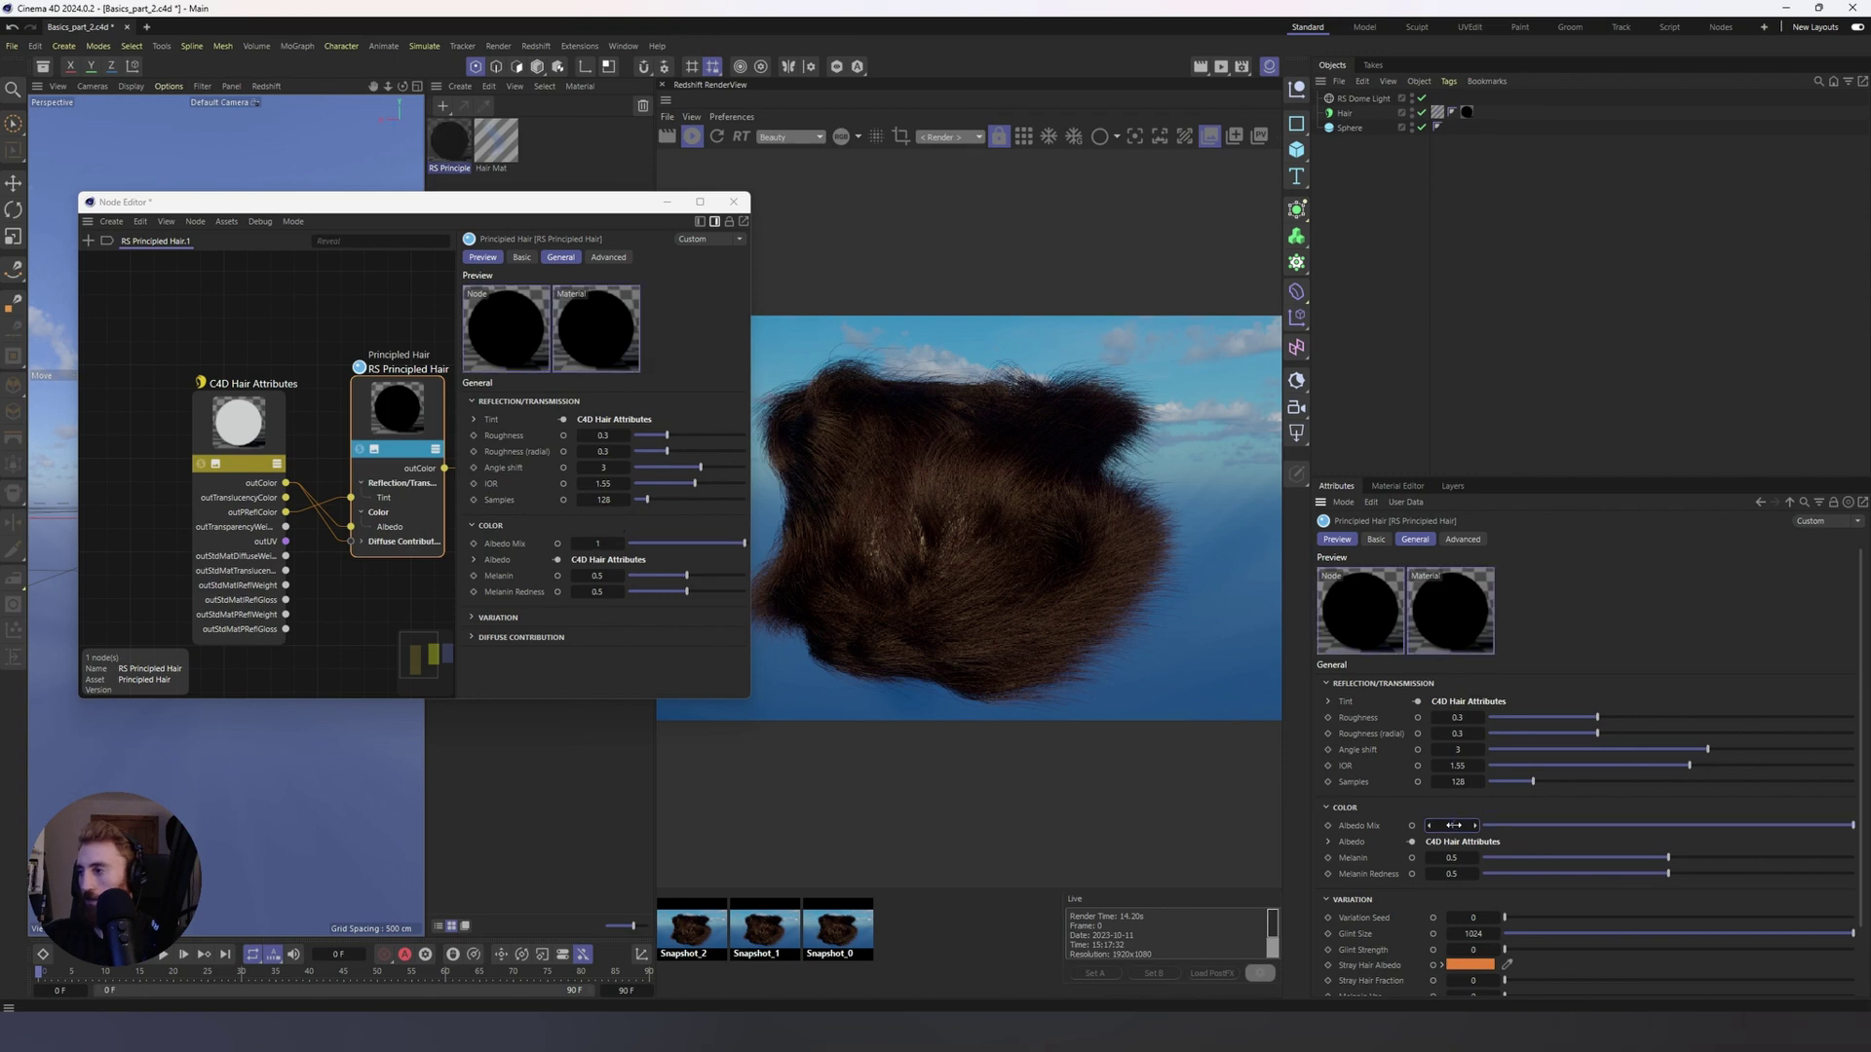
# Step: Review the Color, Specular and Backlit Color channels of Hair Mat alongside the RS Principled Hair material
pyautogui.doubleClick(507, 141)
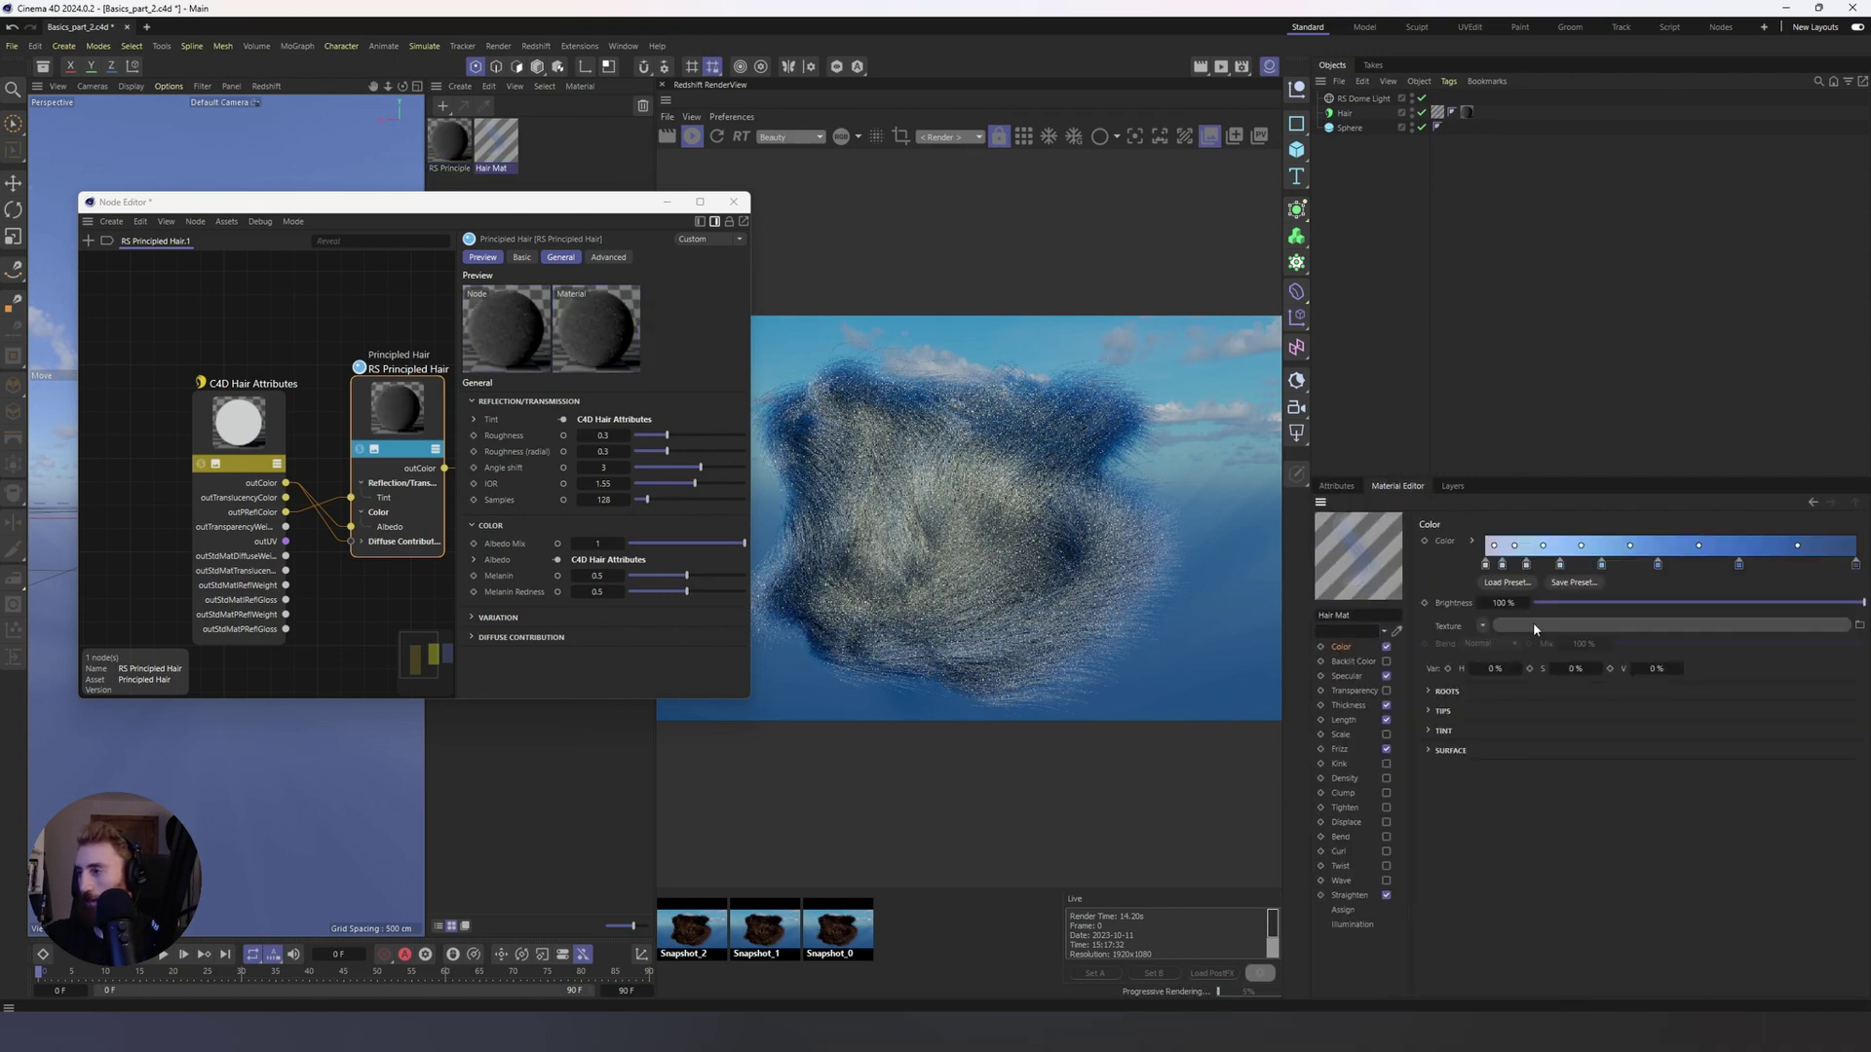
pyautogui.click(447, 141)
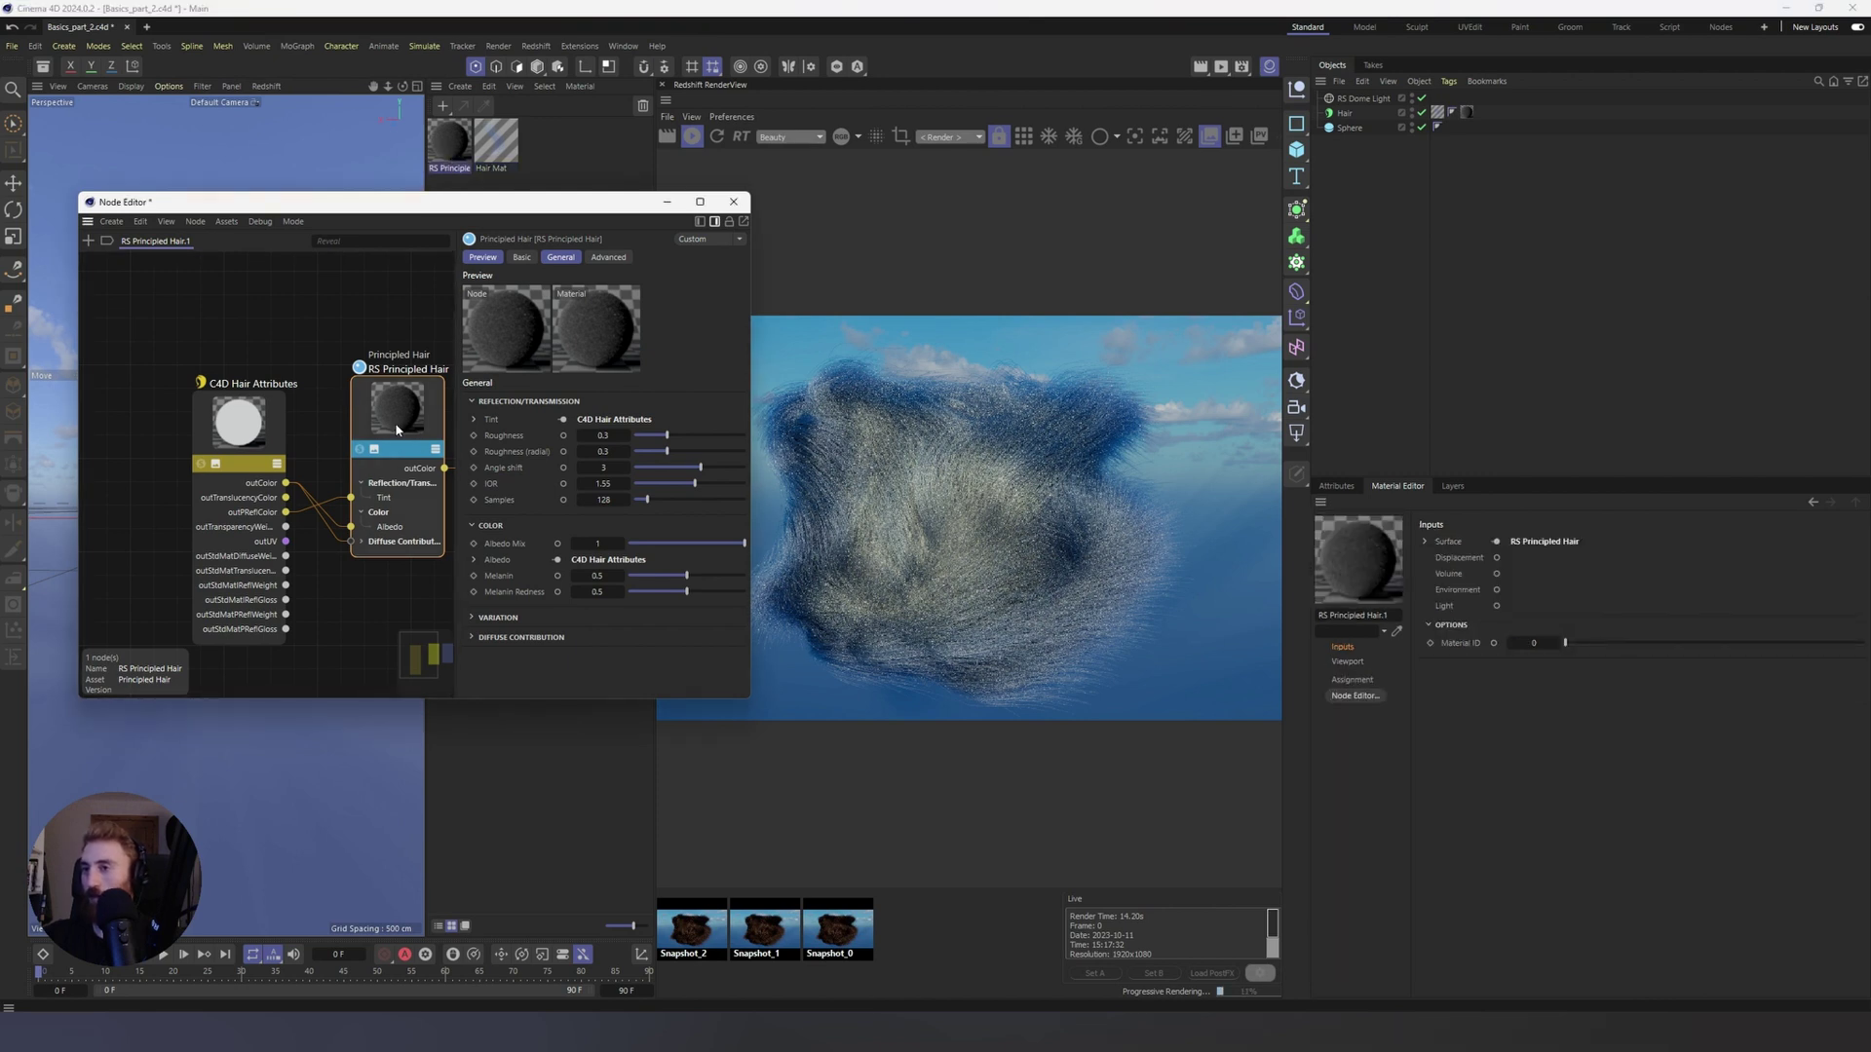
pyautogui.click(497, 156)
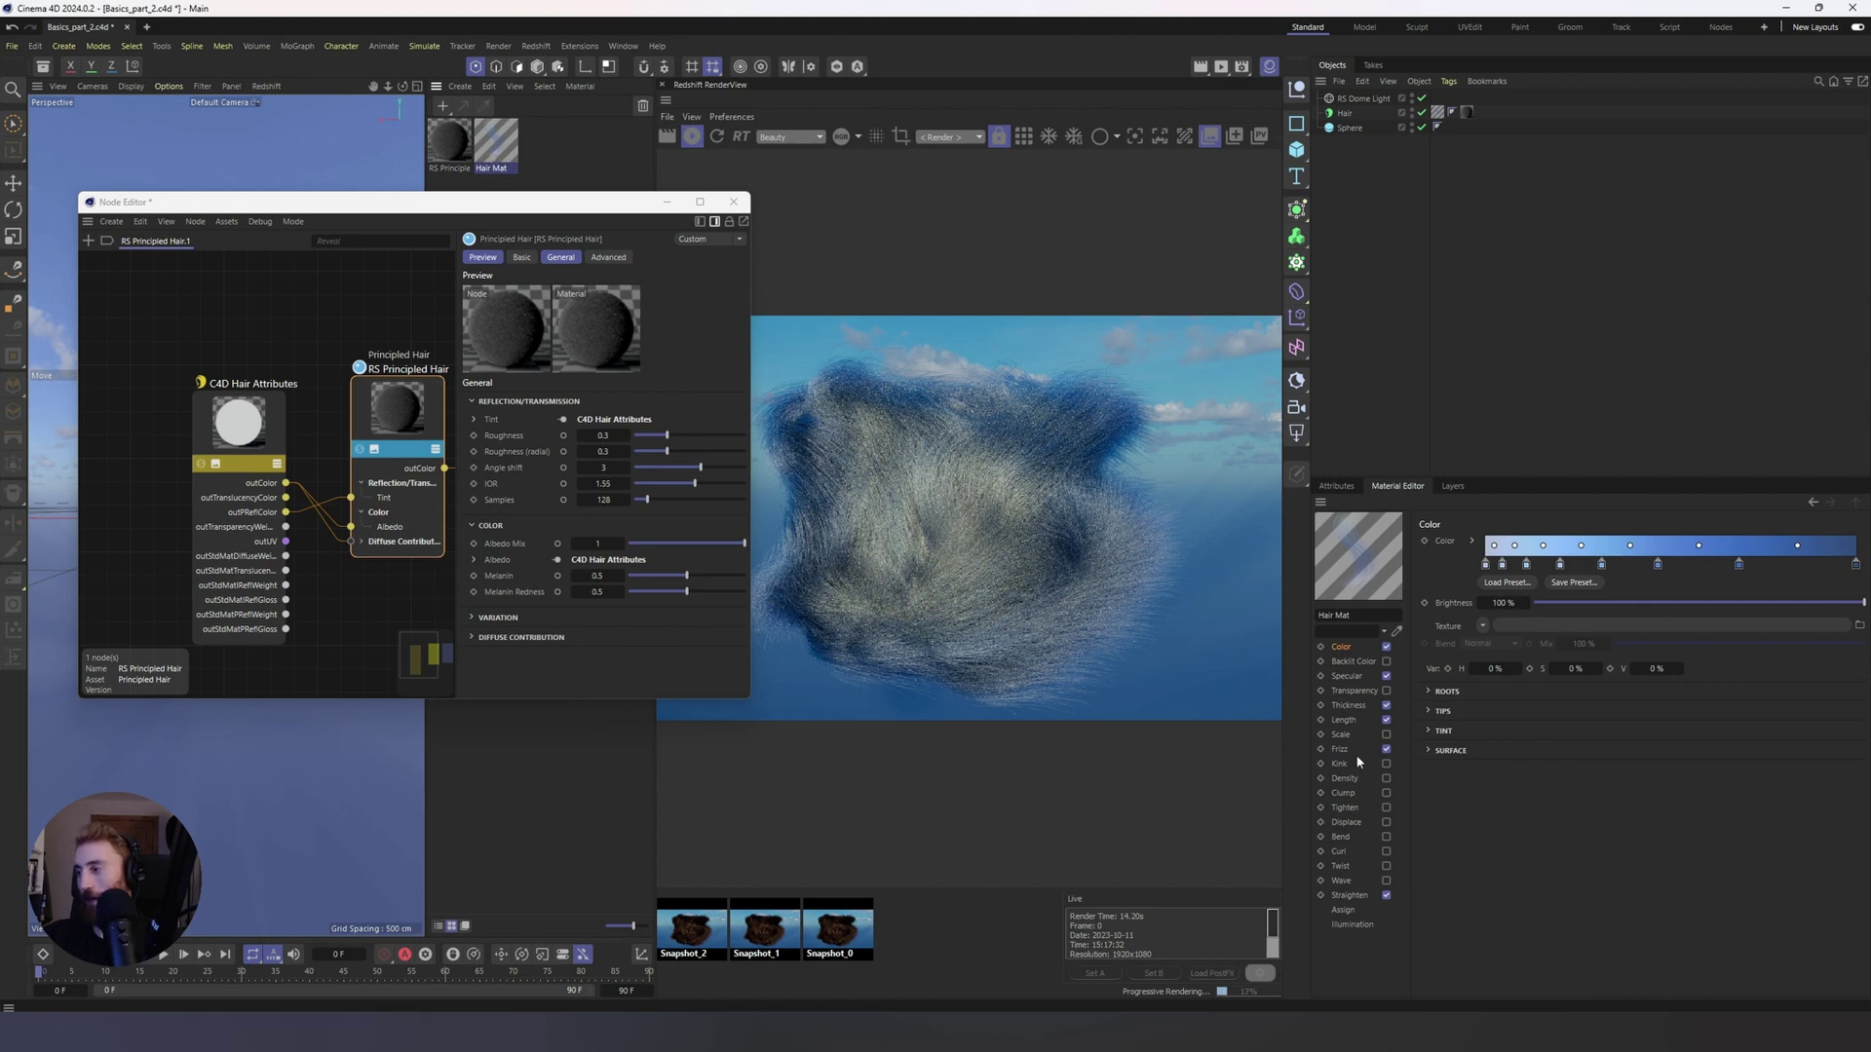
pyautogui.click(1347, 676)
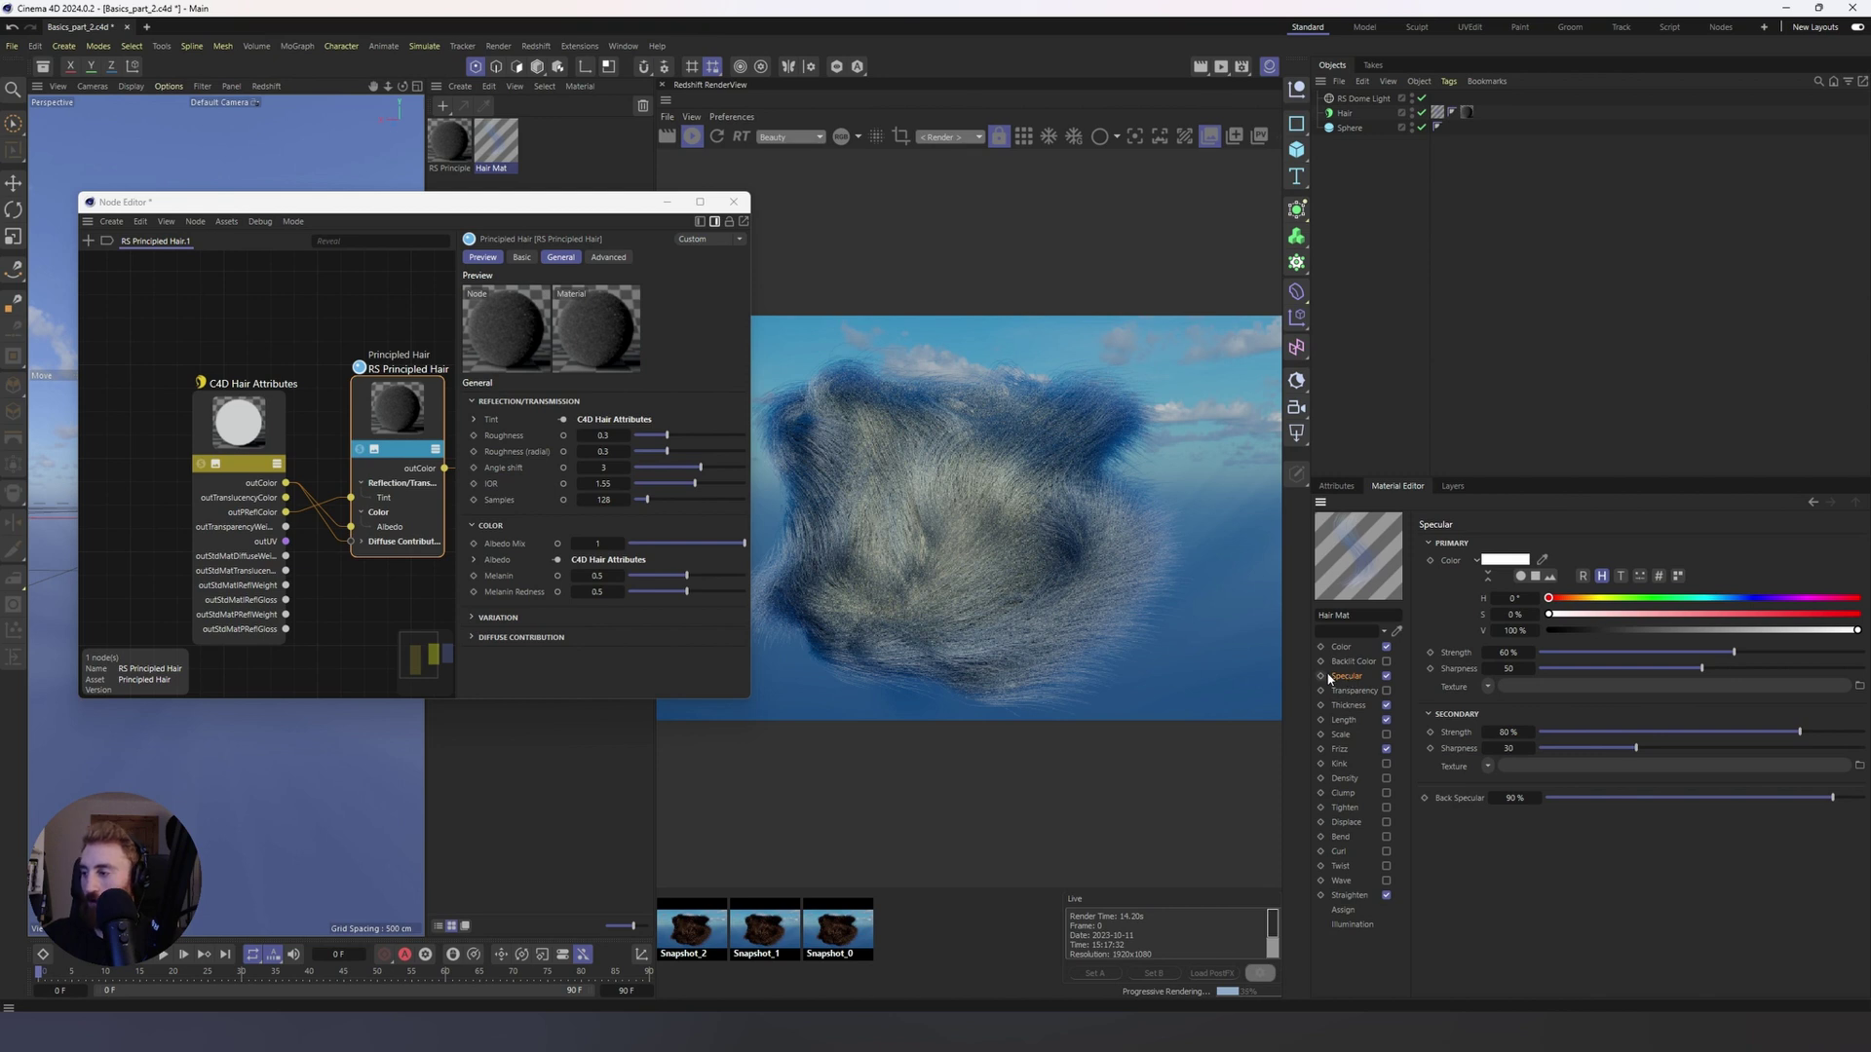
pyautogui.click(1353, 662)
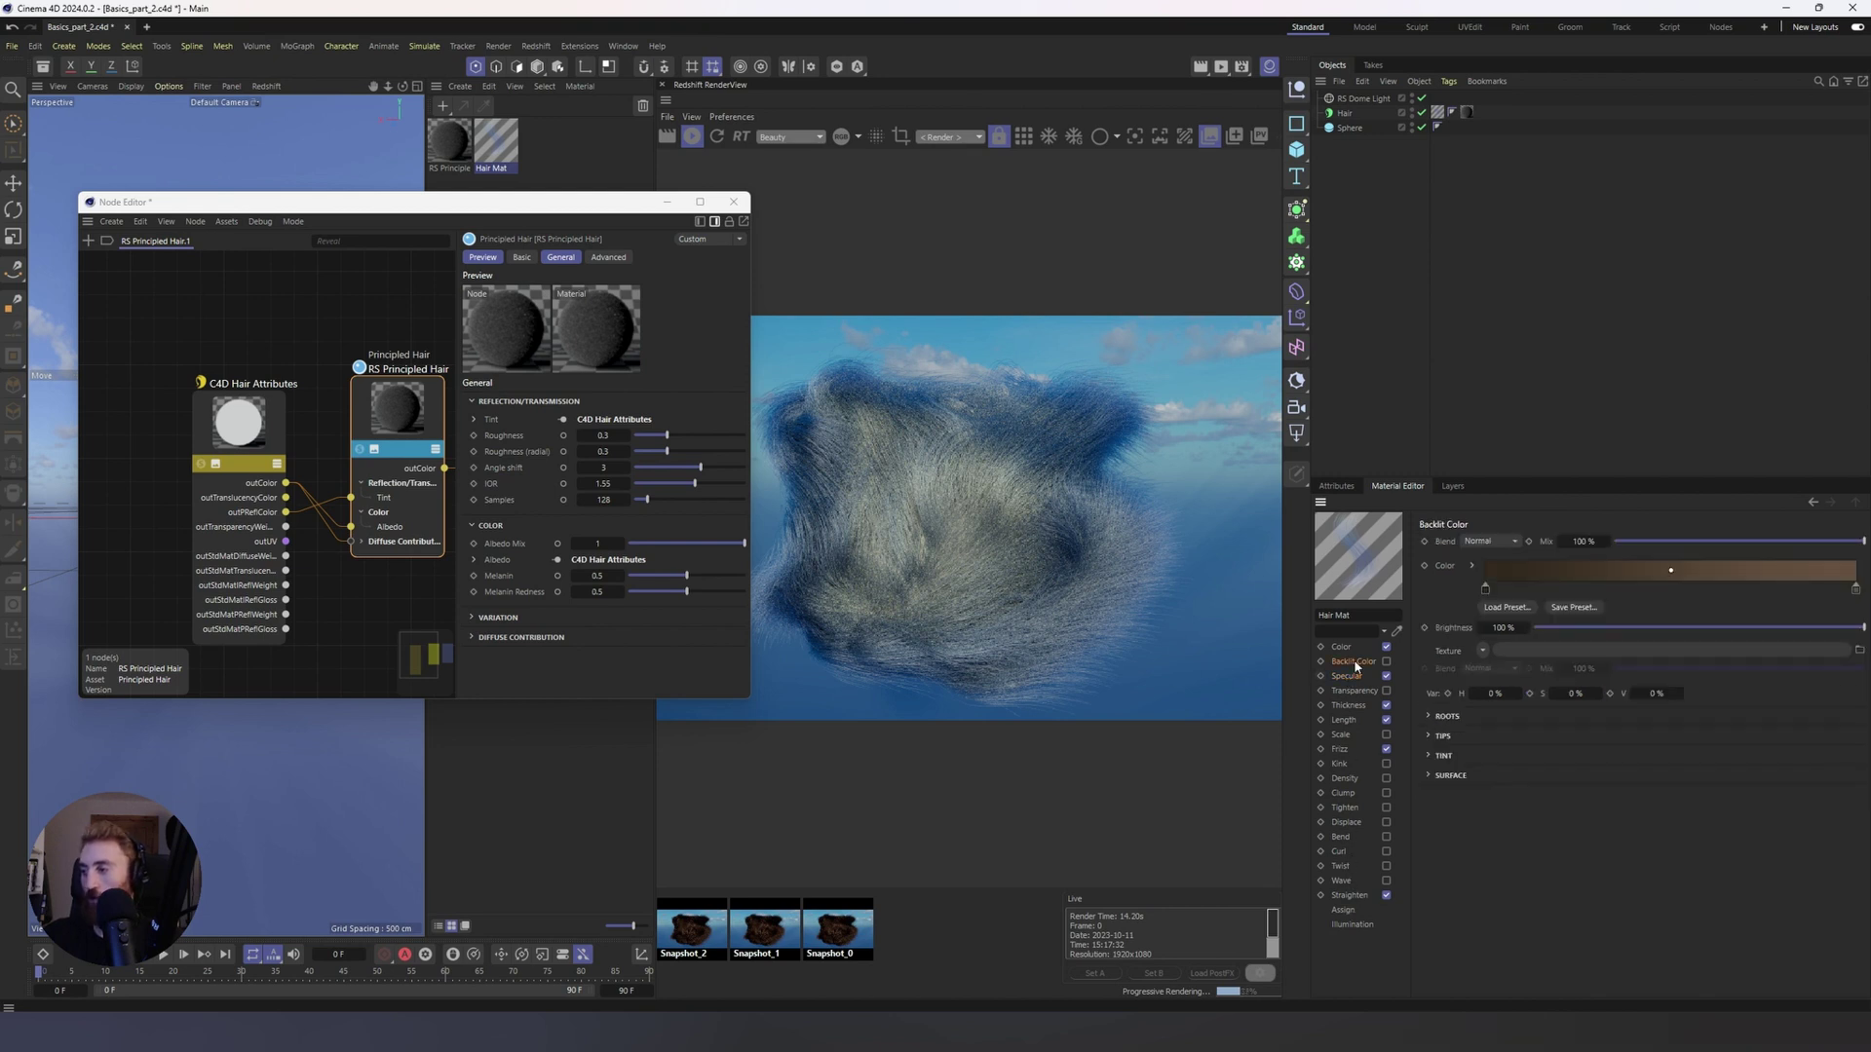
pyautogui.click(1342, 647)
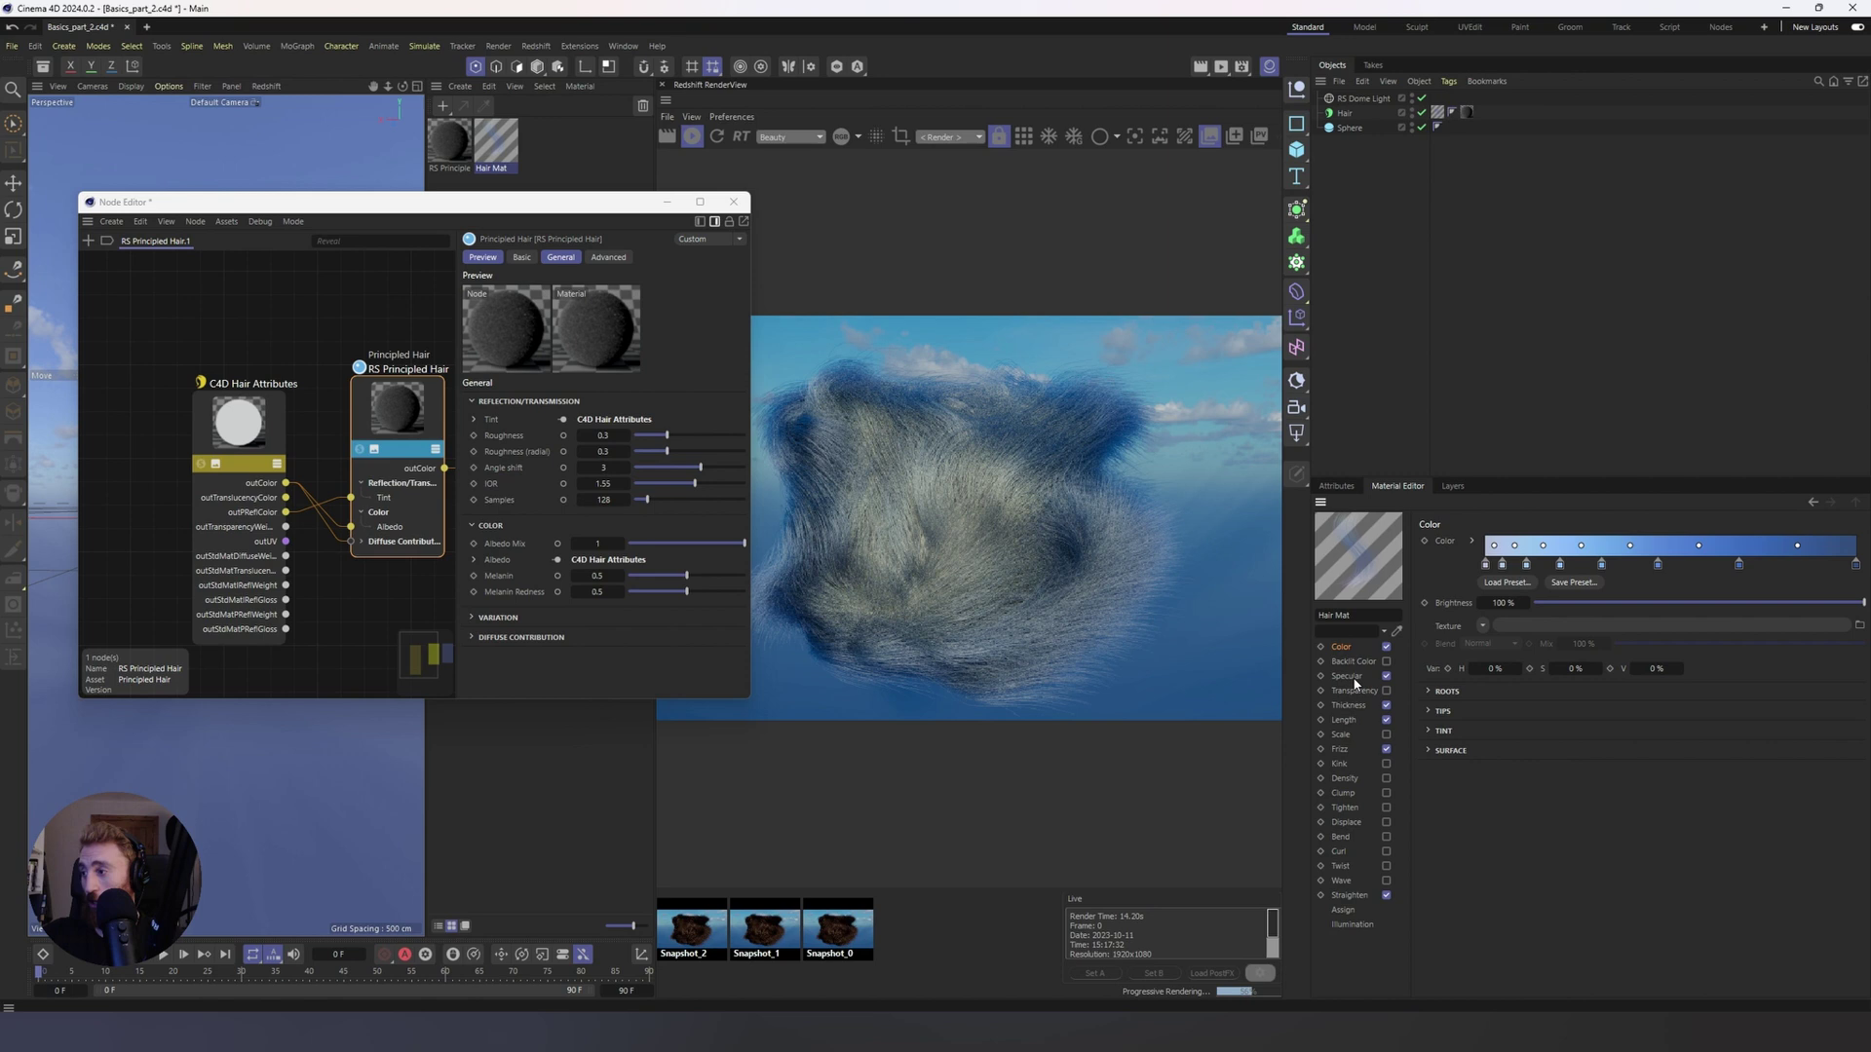
pyautogui.click(1347, 676)
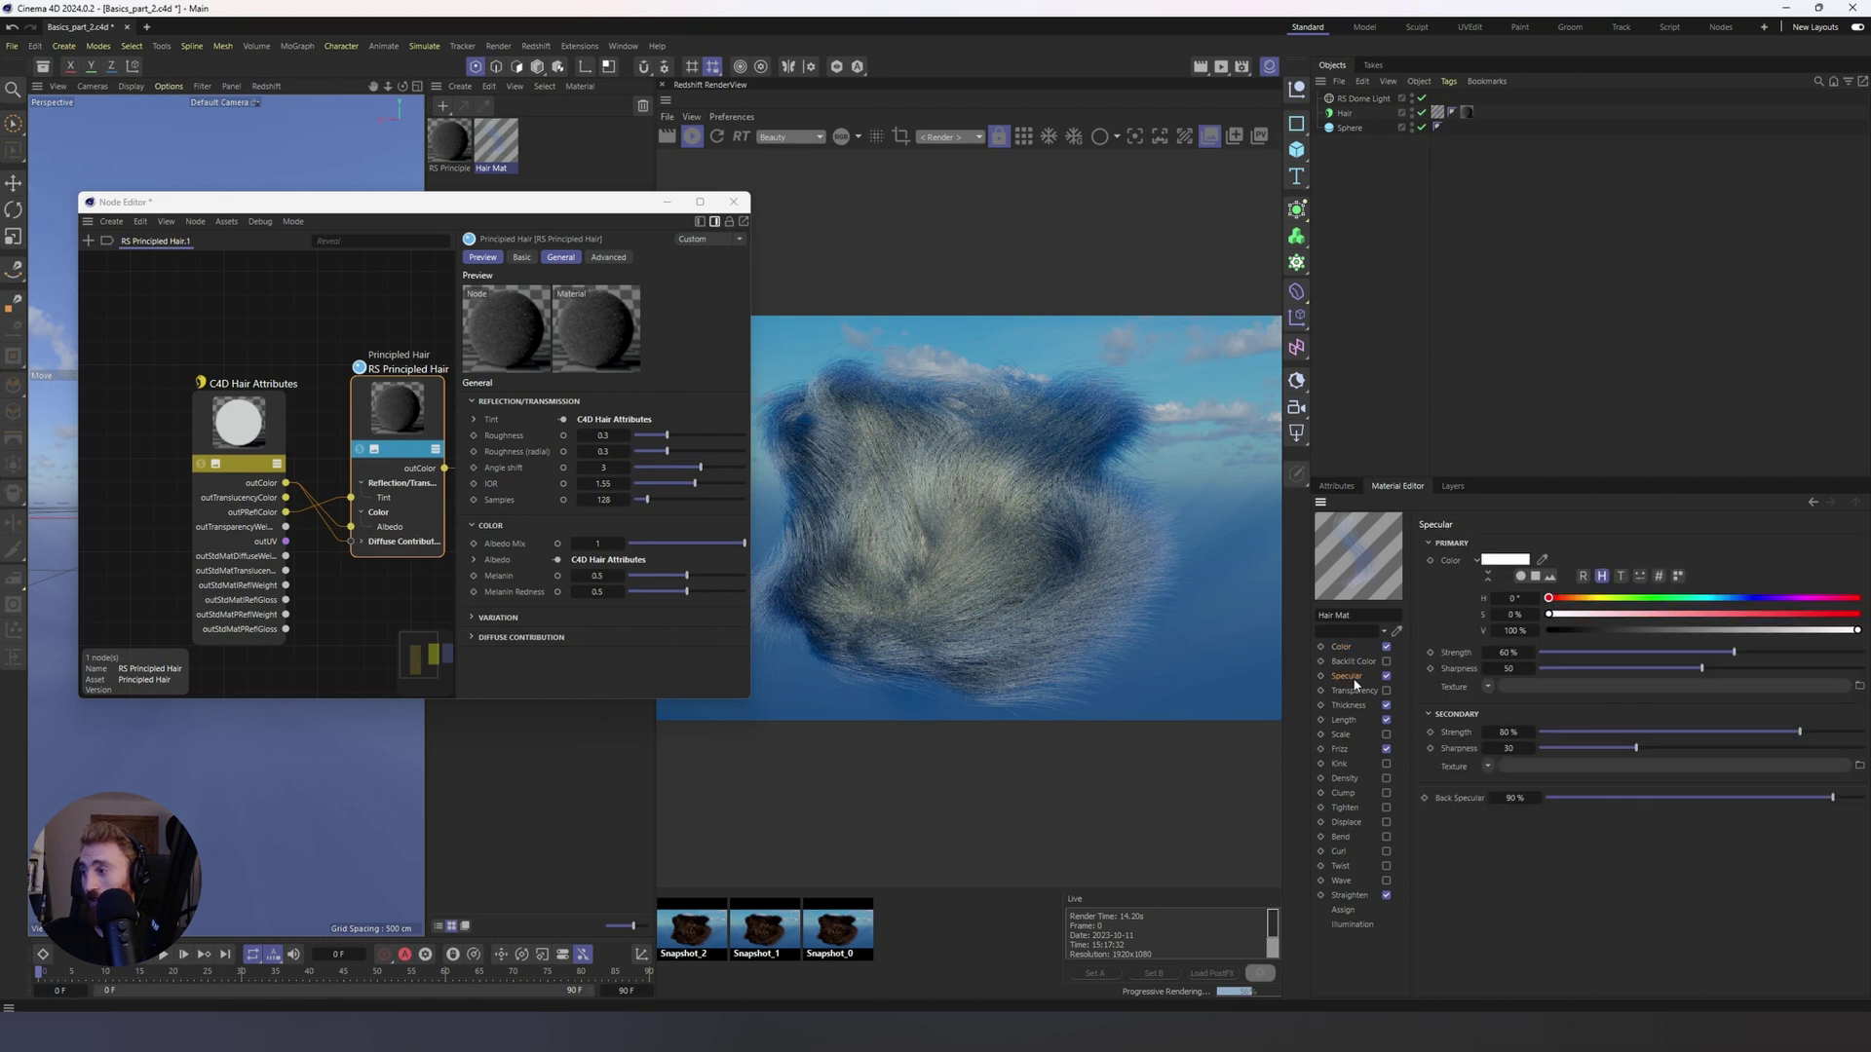
# Step: Set the RS Principled Hair node's Diffuse Amount to 1 in its Diffuse Contribution settings
pyautogui.rightClick(416, 426)
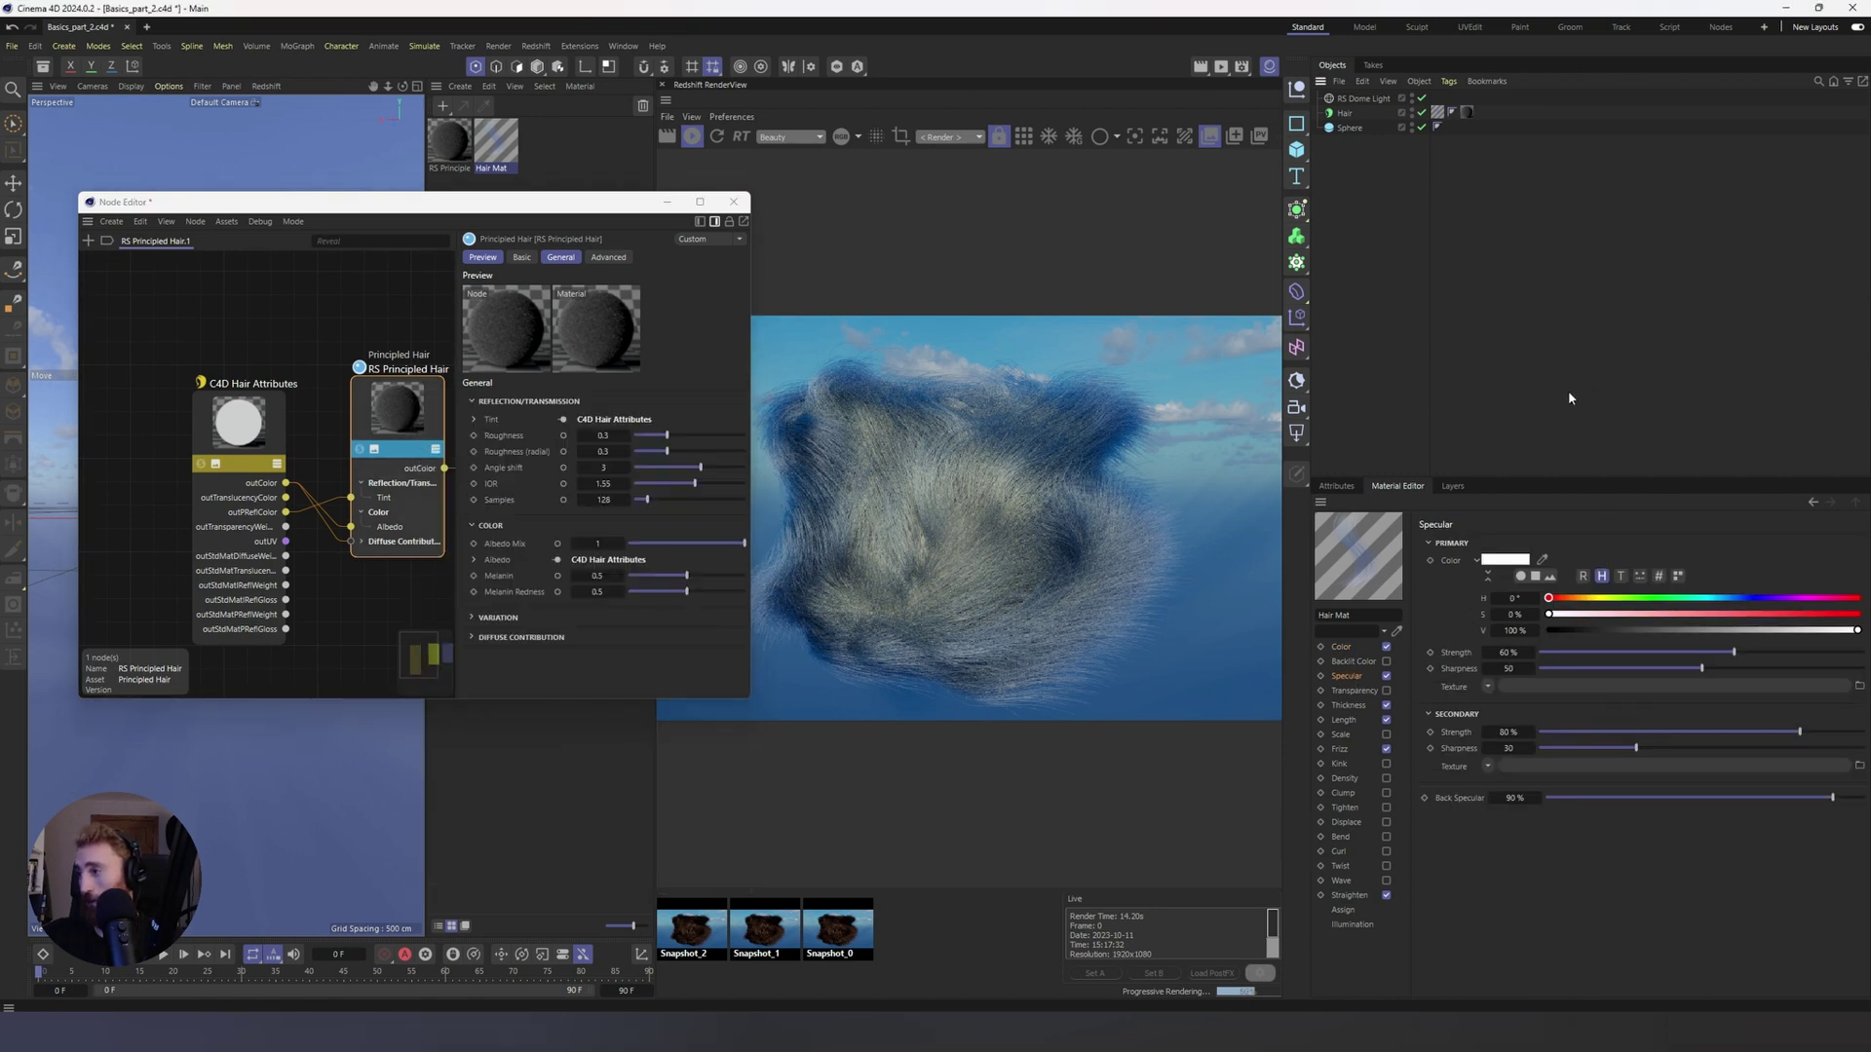
pyautogui.click(1336, 487)
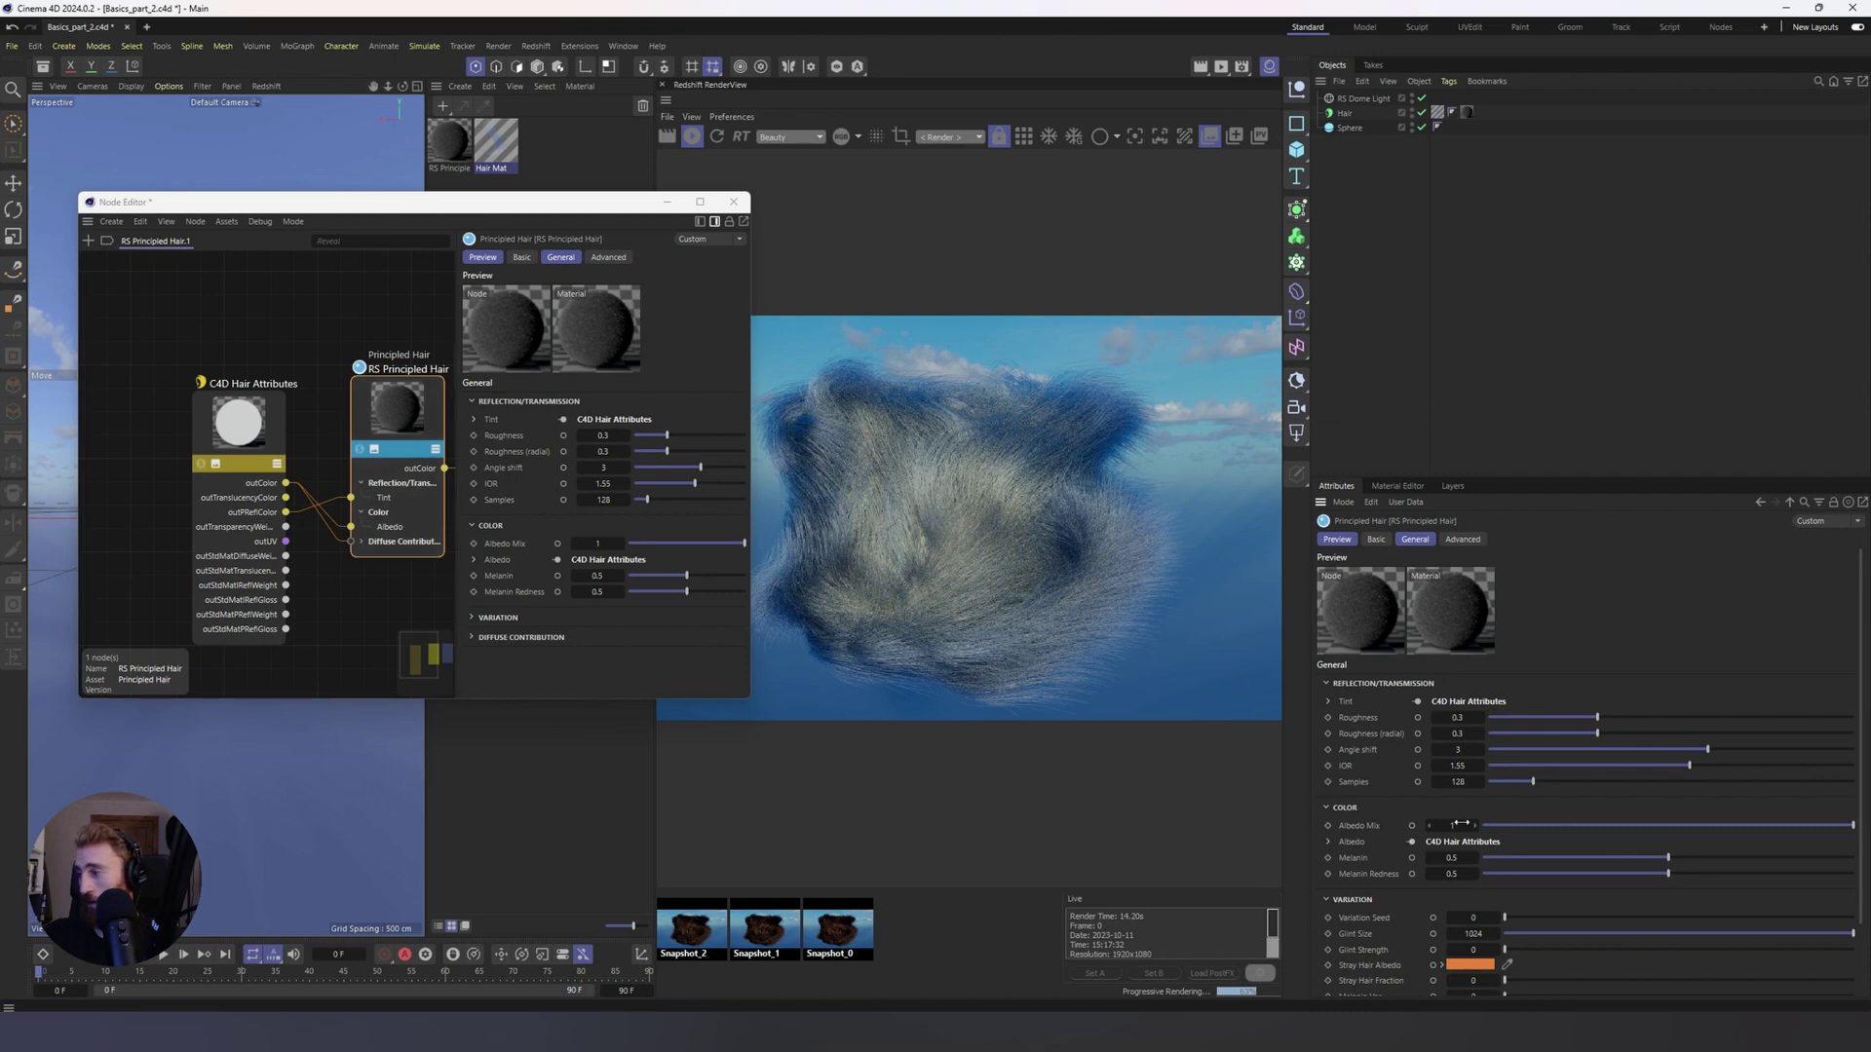
pyautogui.scroll(-2, 1399, 901)
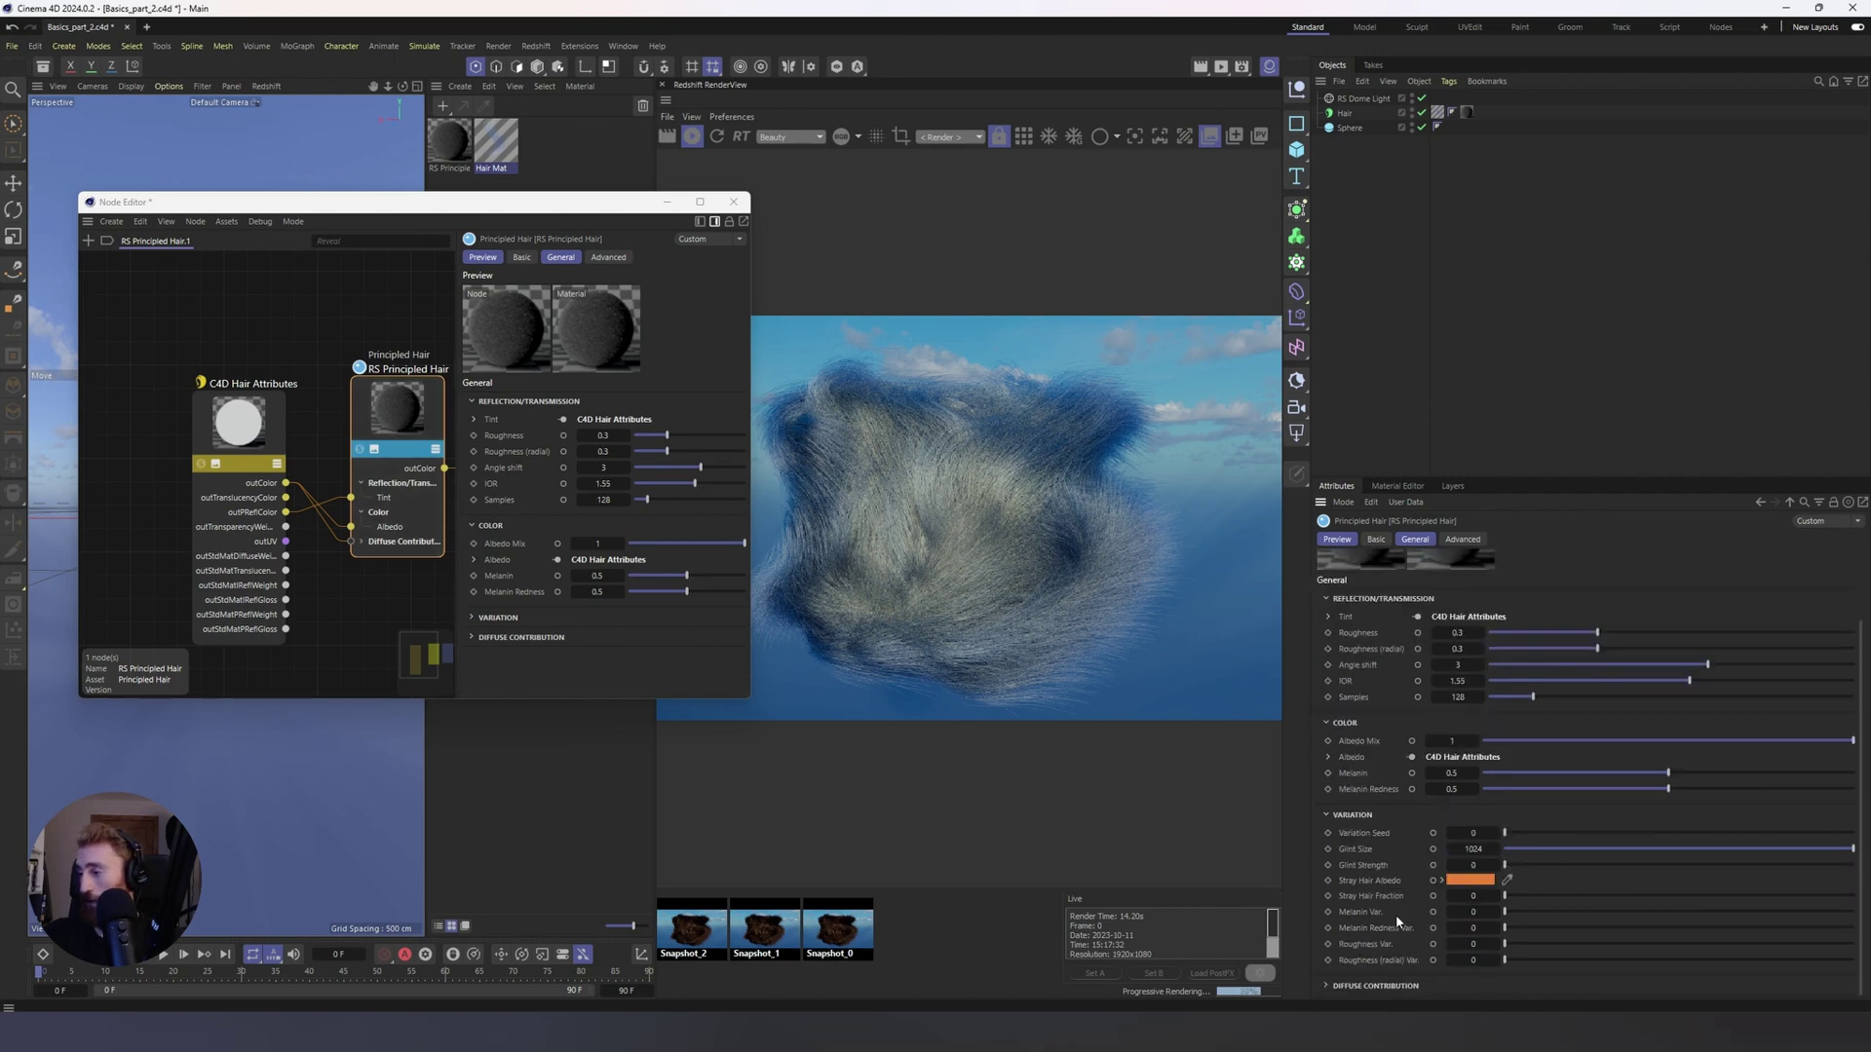
pyautogui.scroll(-1, 1408, 914)
pyautogui.moveTo(1488, 971); pyautogui.dragTo(1822, 994)
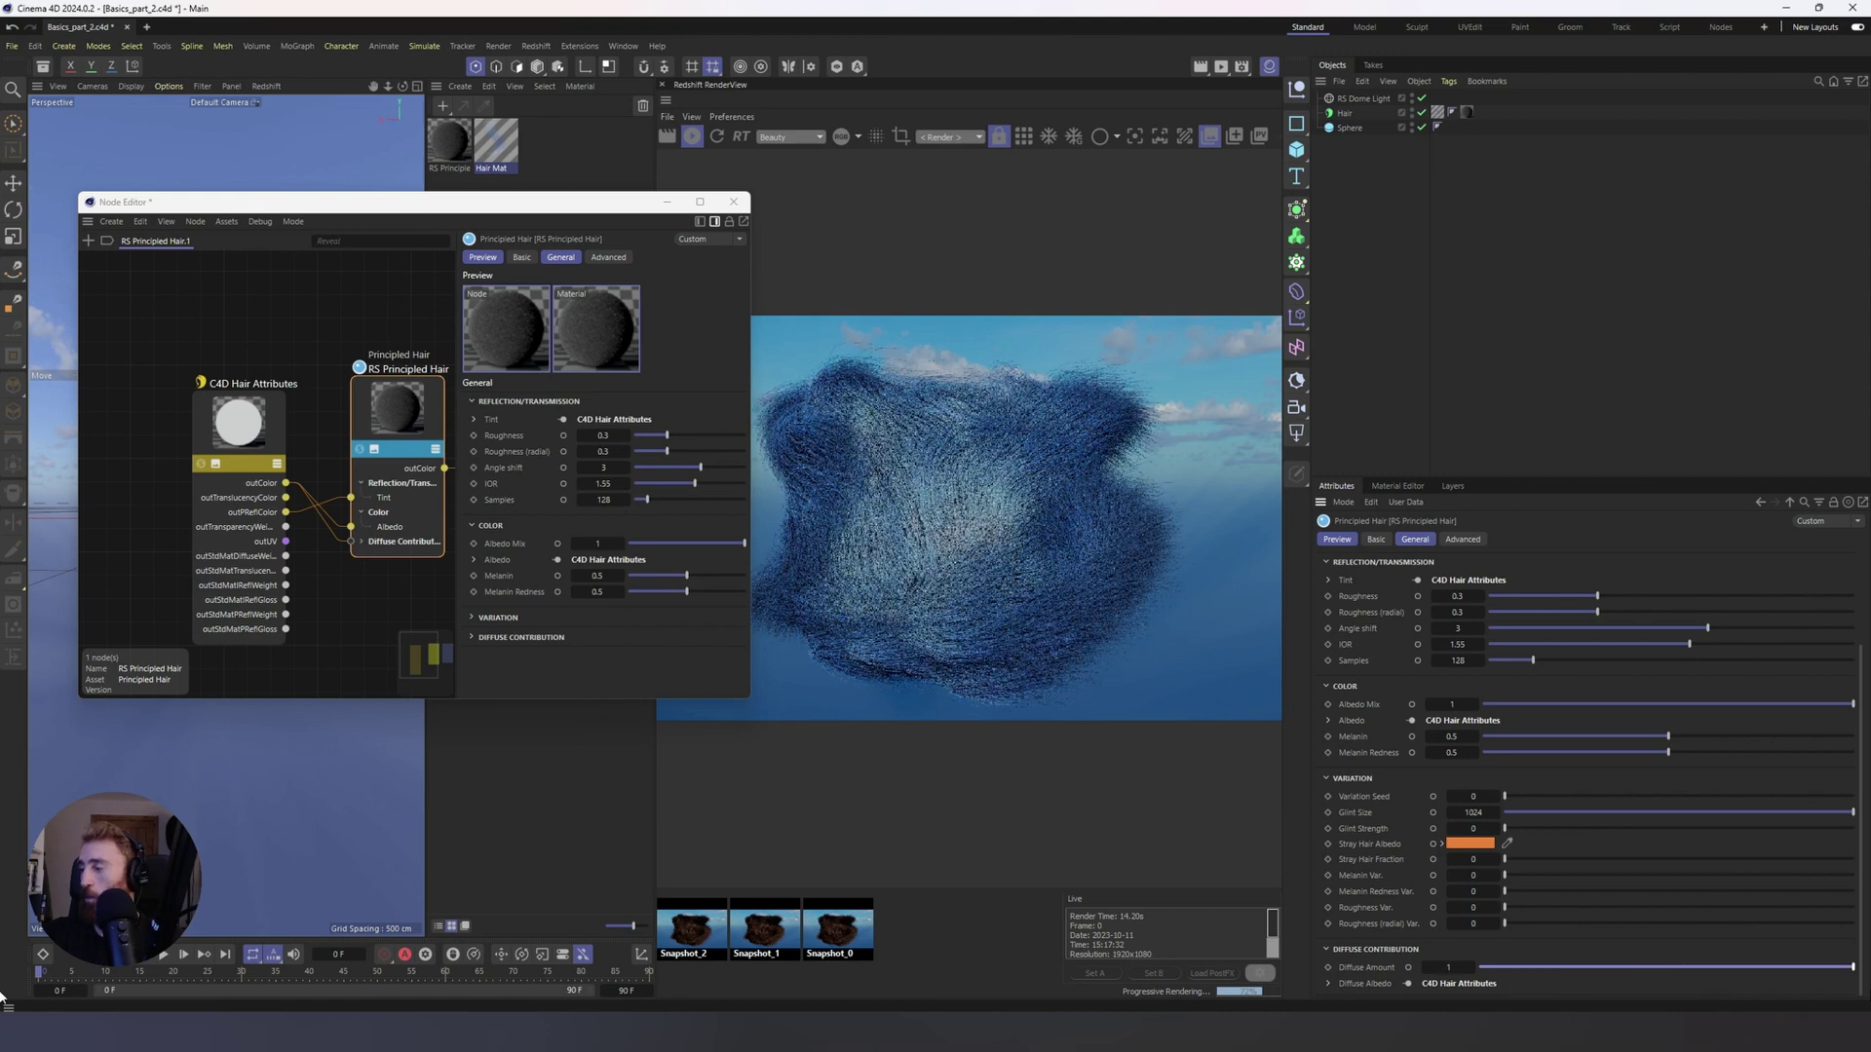
# Step: Load the Flame 1 gradient preset into Hair Mat's Color channel
pyautogui.doubleClick(489, 153)
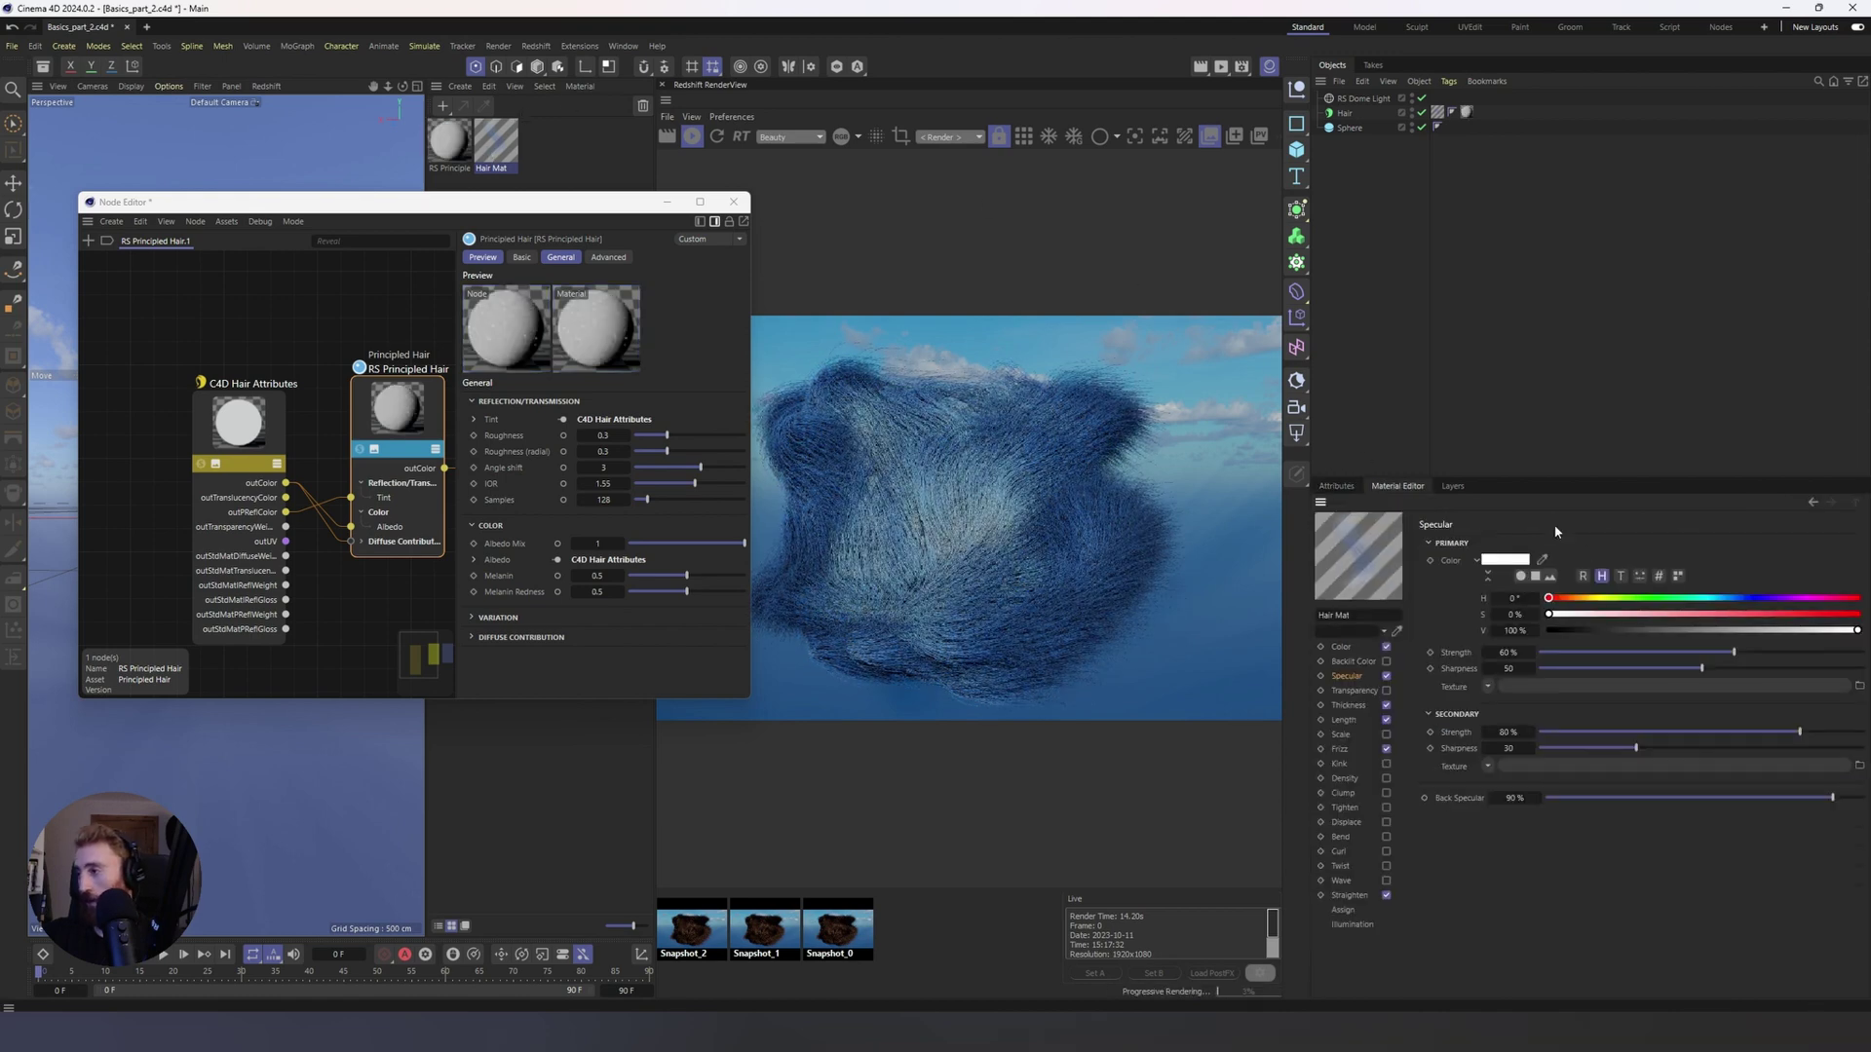
pyautogui.click(1341, 646)
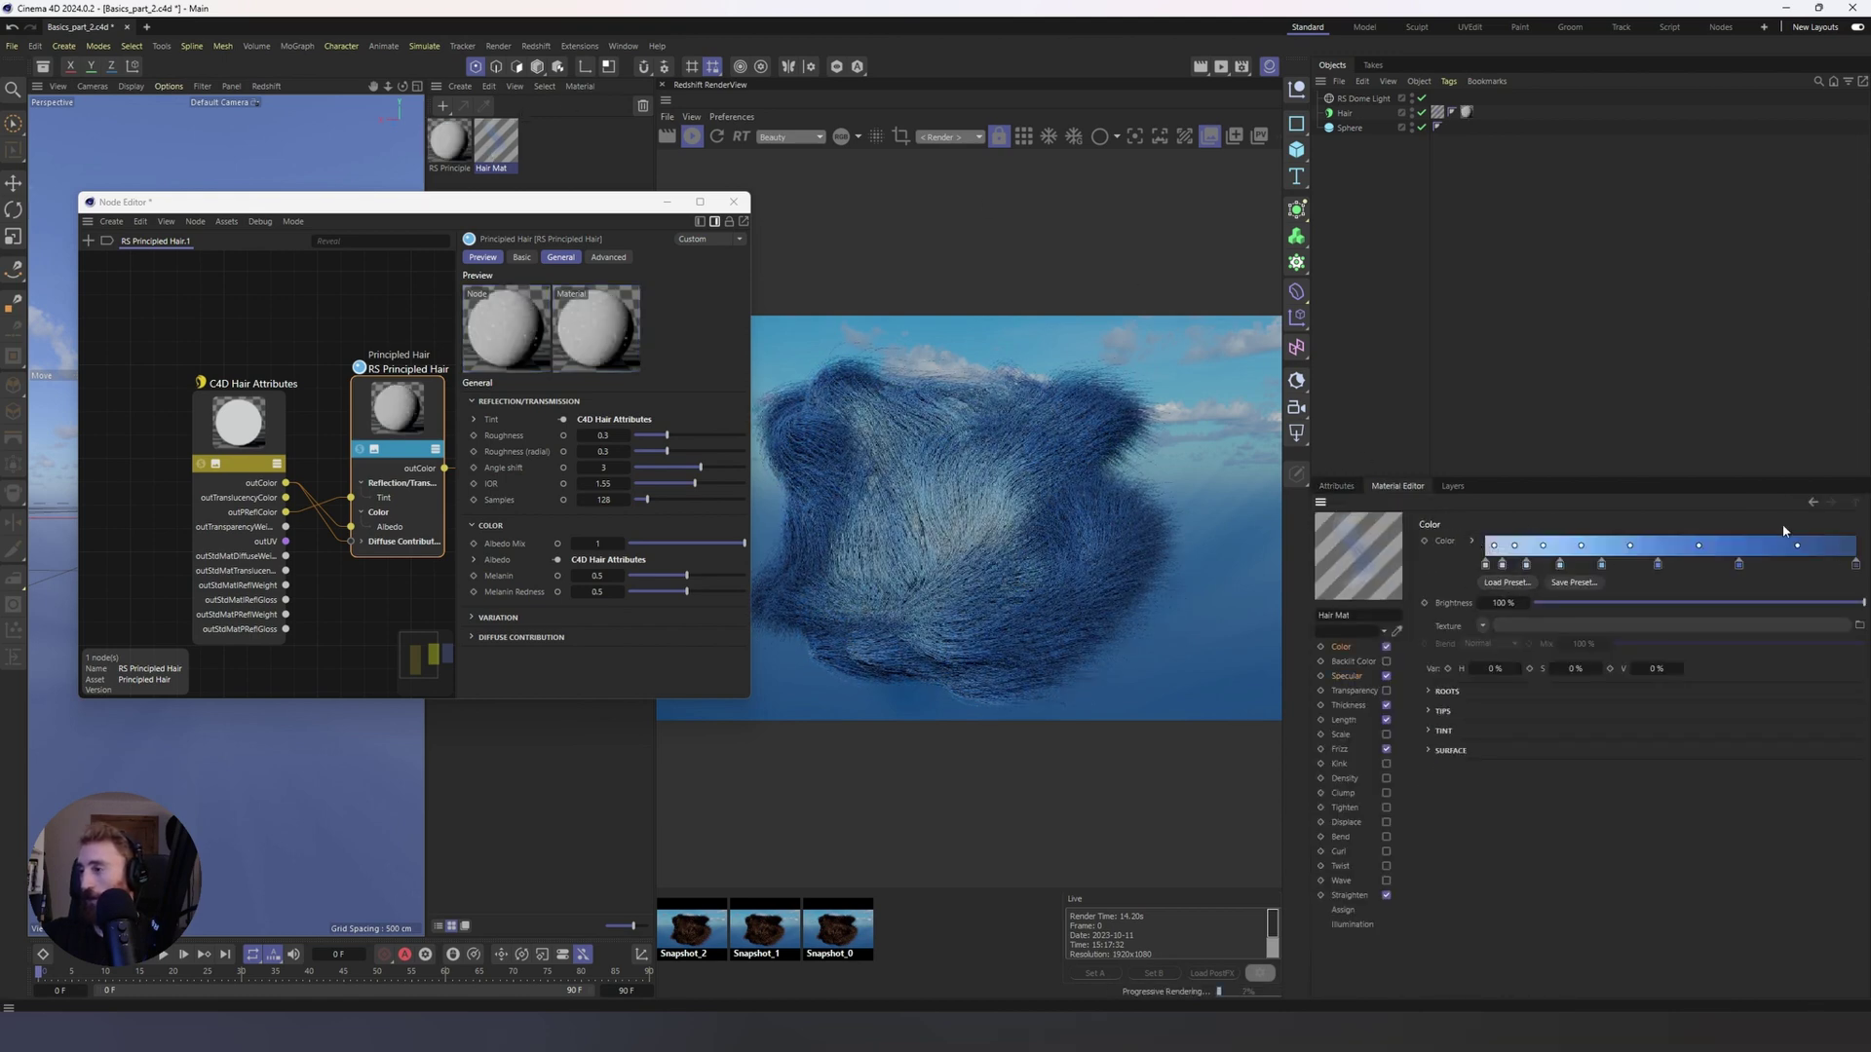
pyautogui.click(1506, 583)
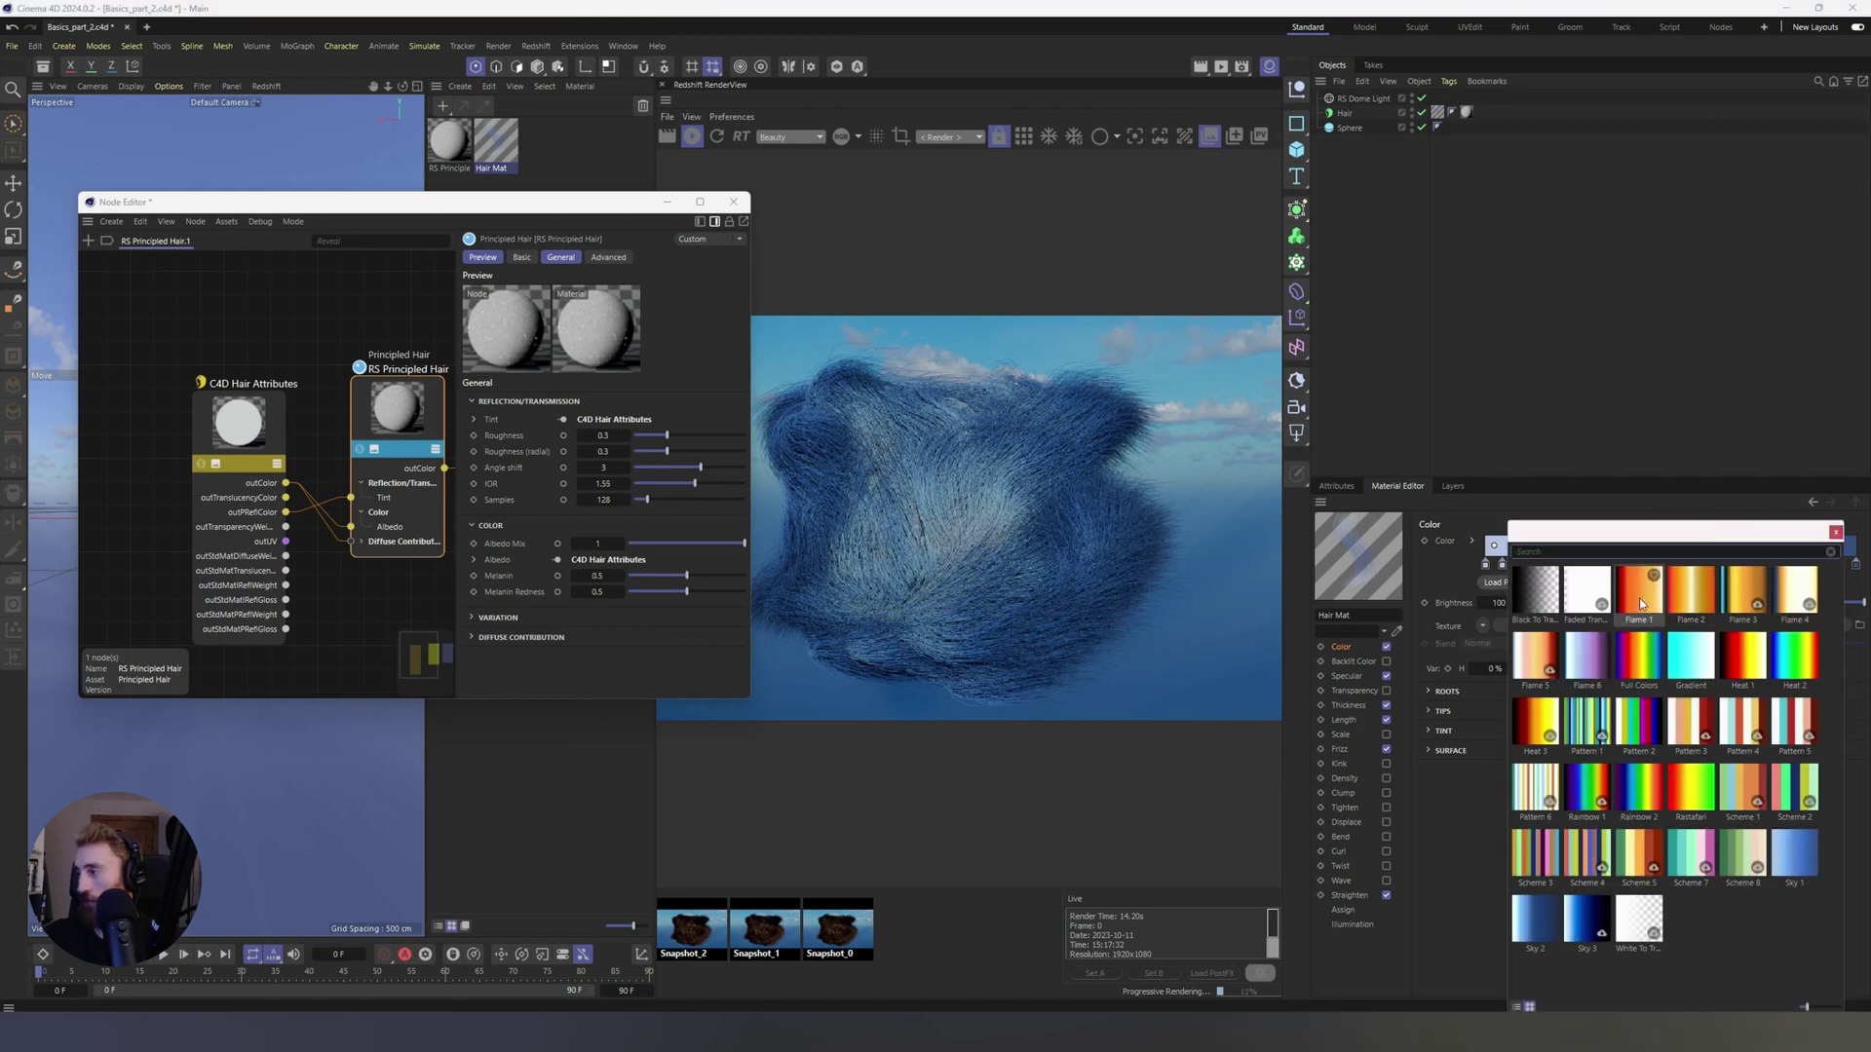
pyautogui.doubleClick(1639, 595)
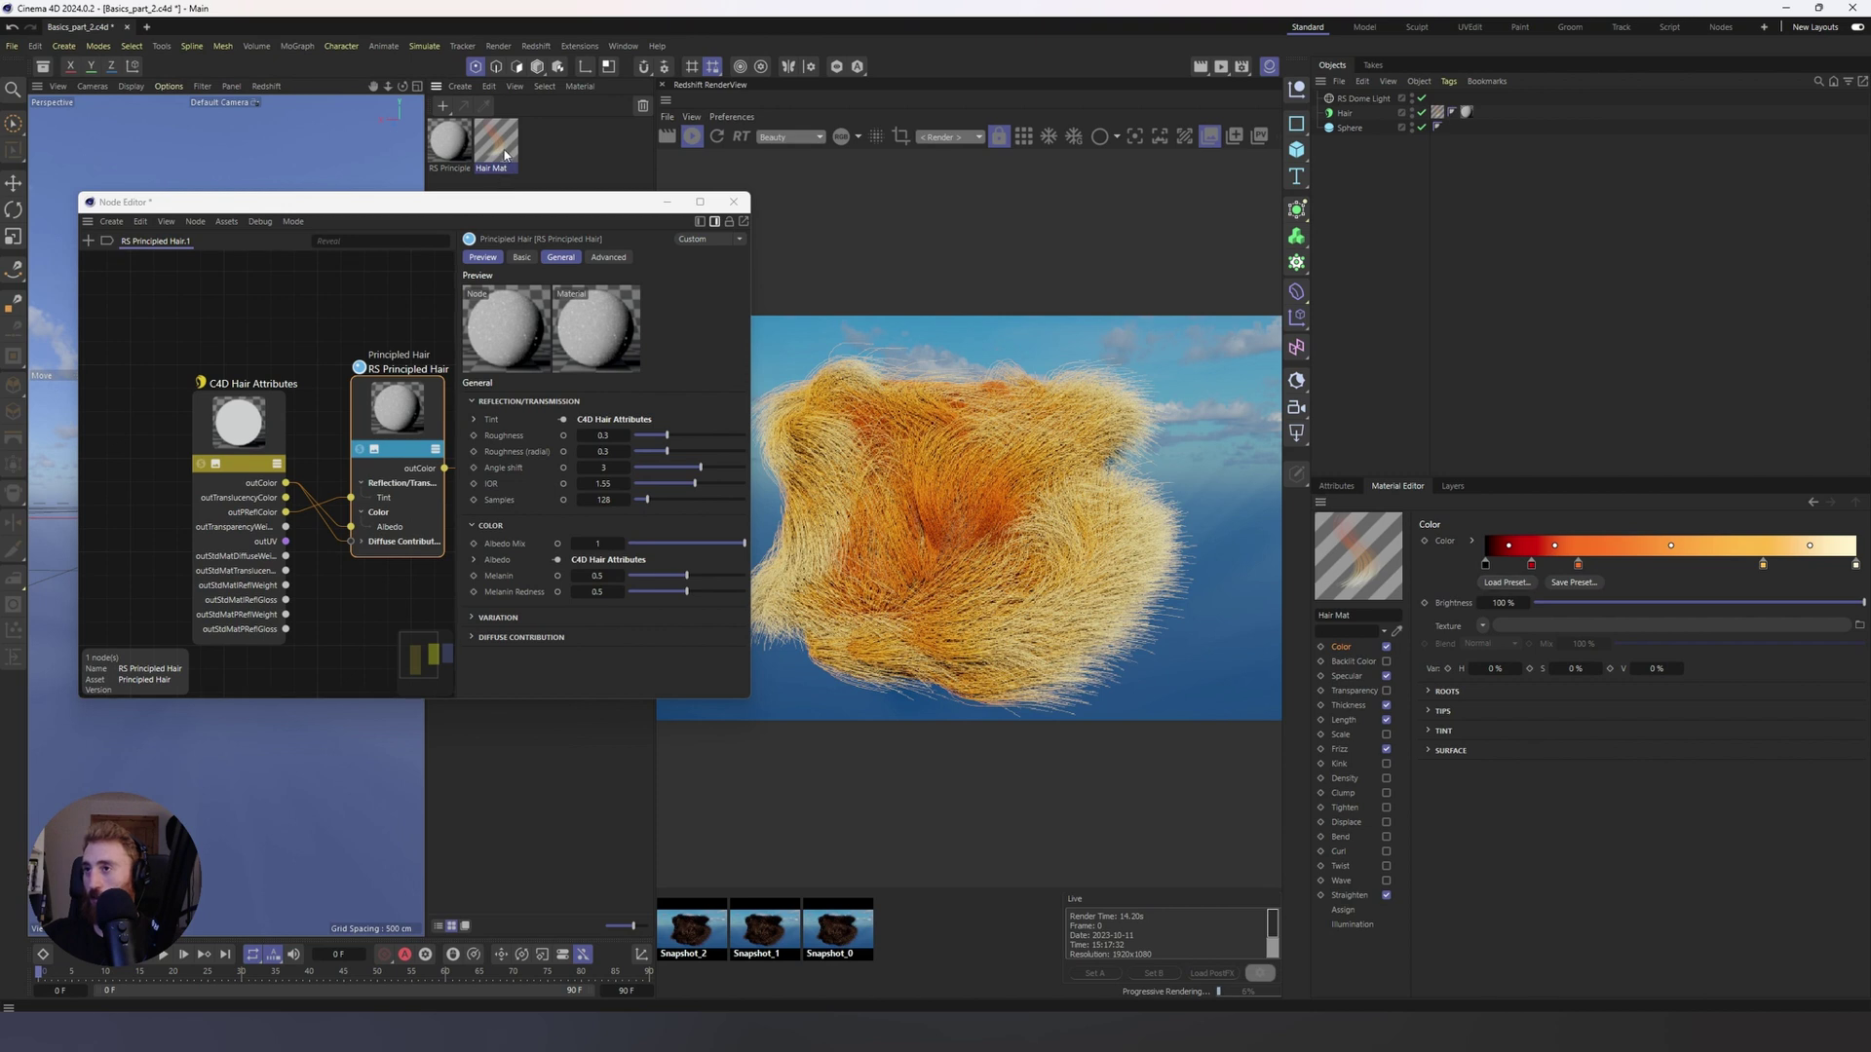
# Step: Change Hair Mat's primary specular colour to a saturated purple with 75% saturation
pyautogui.click(1347, 675)
pyautogui.moveTo(1657, 599); pyautogui.dragTo(1781, 622)
pyautogui.click(1782, 619)
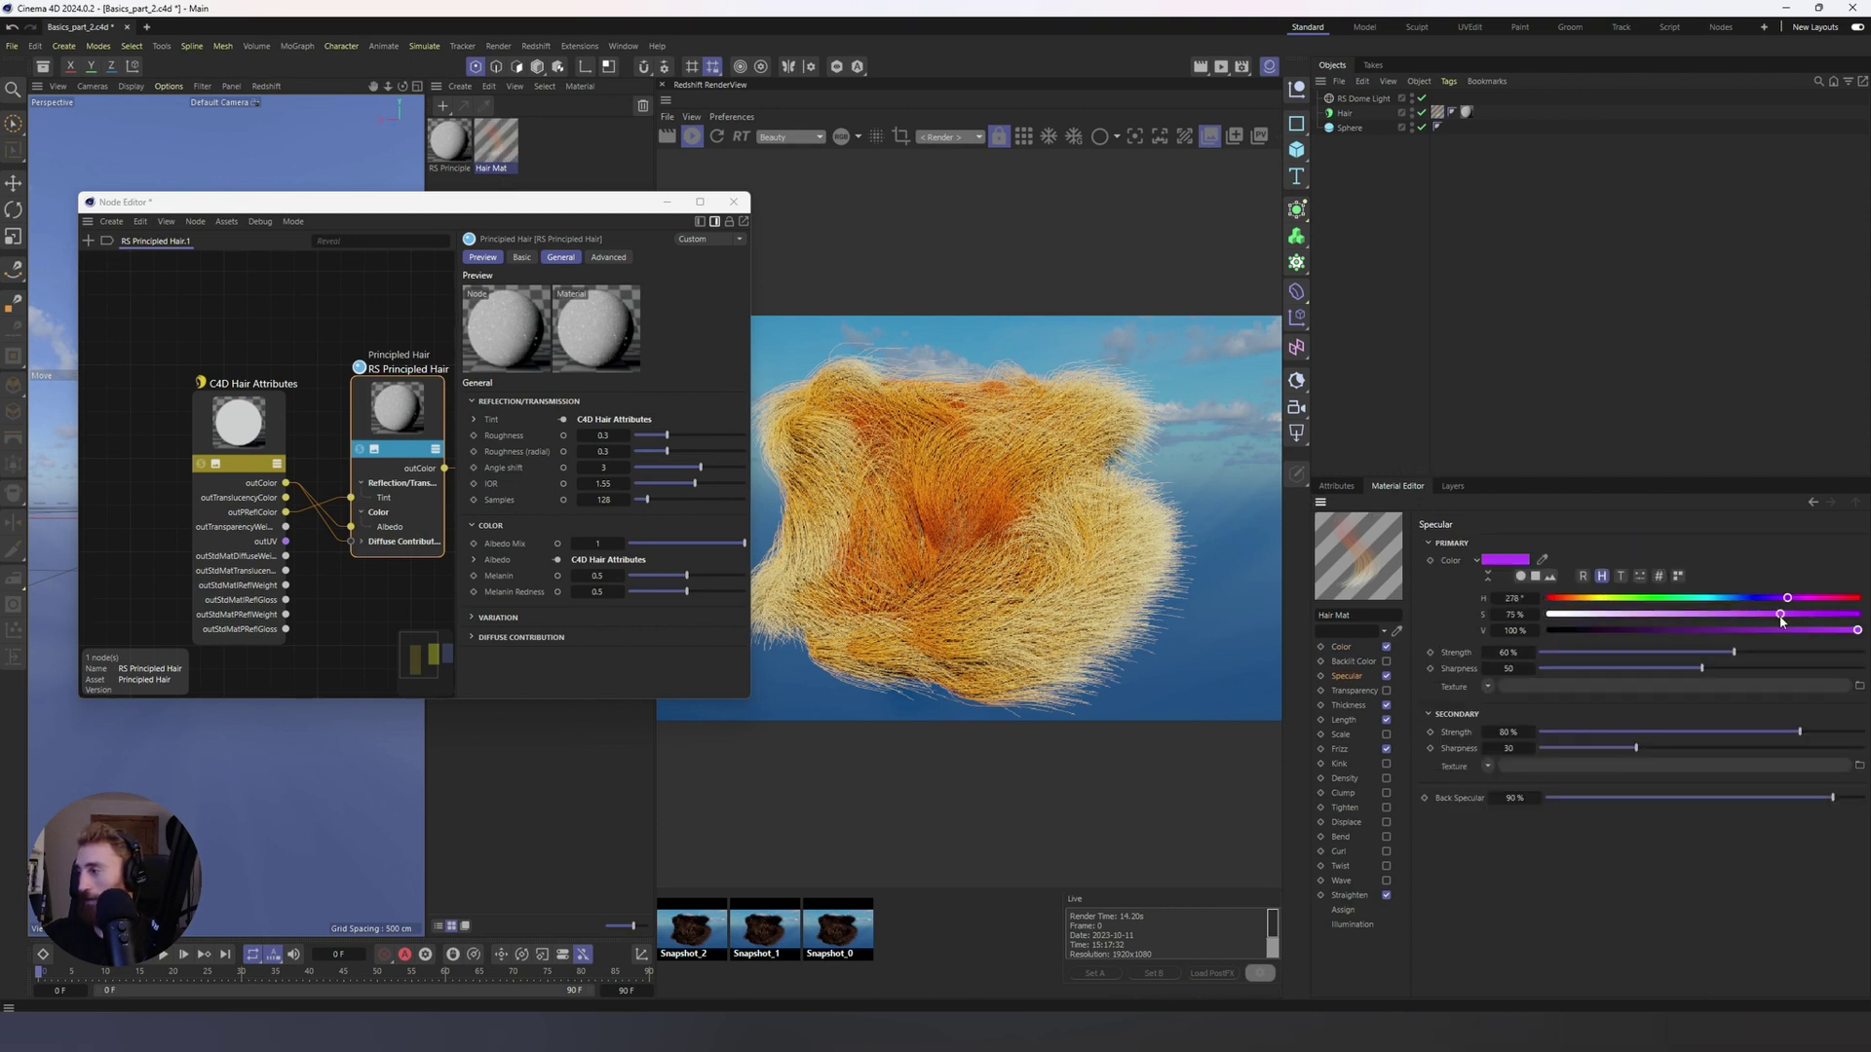
pyautogui.click(1349, 661)
pyautogui.click(1346, 675)
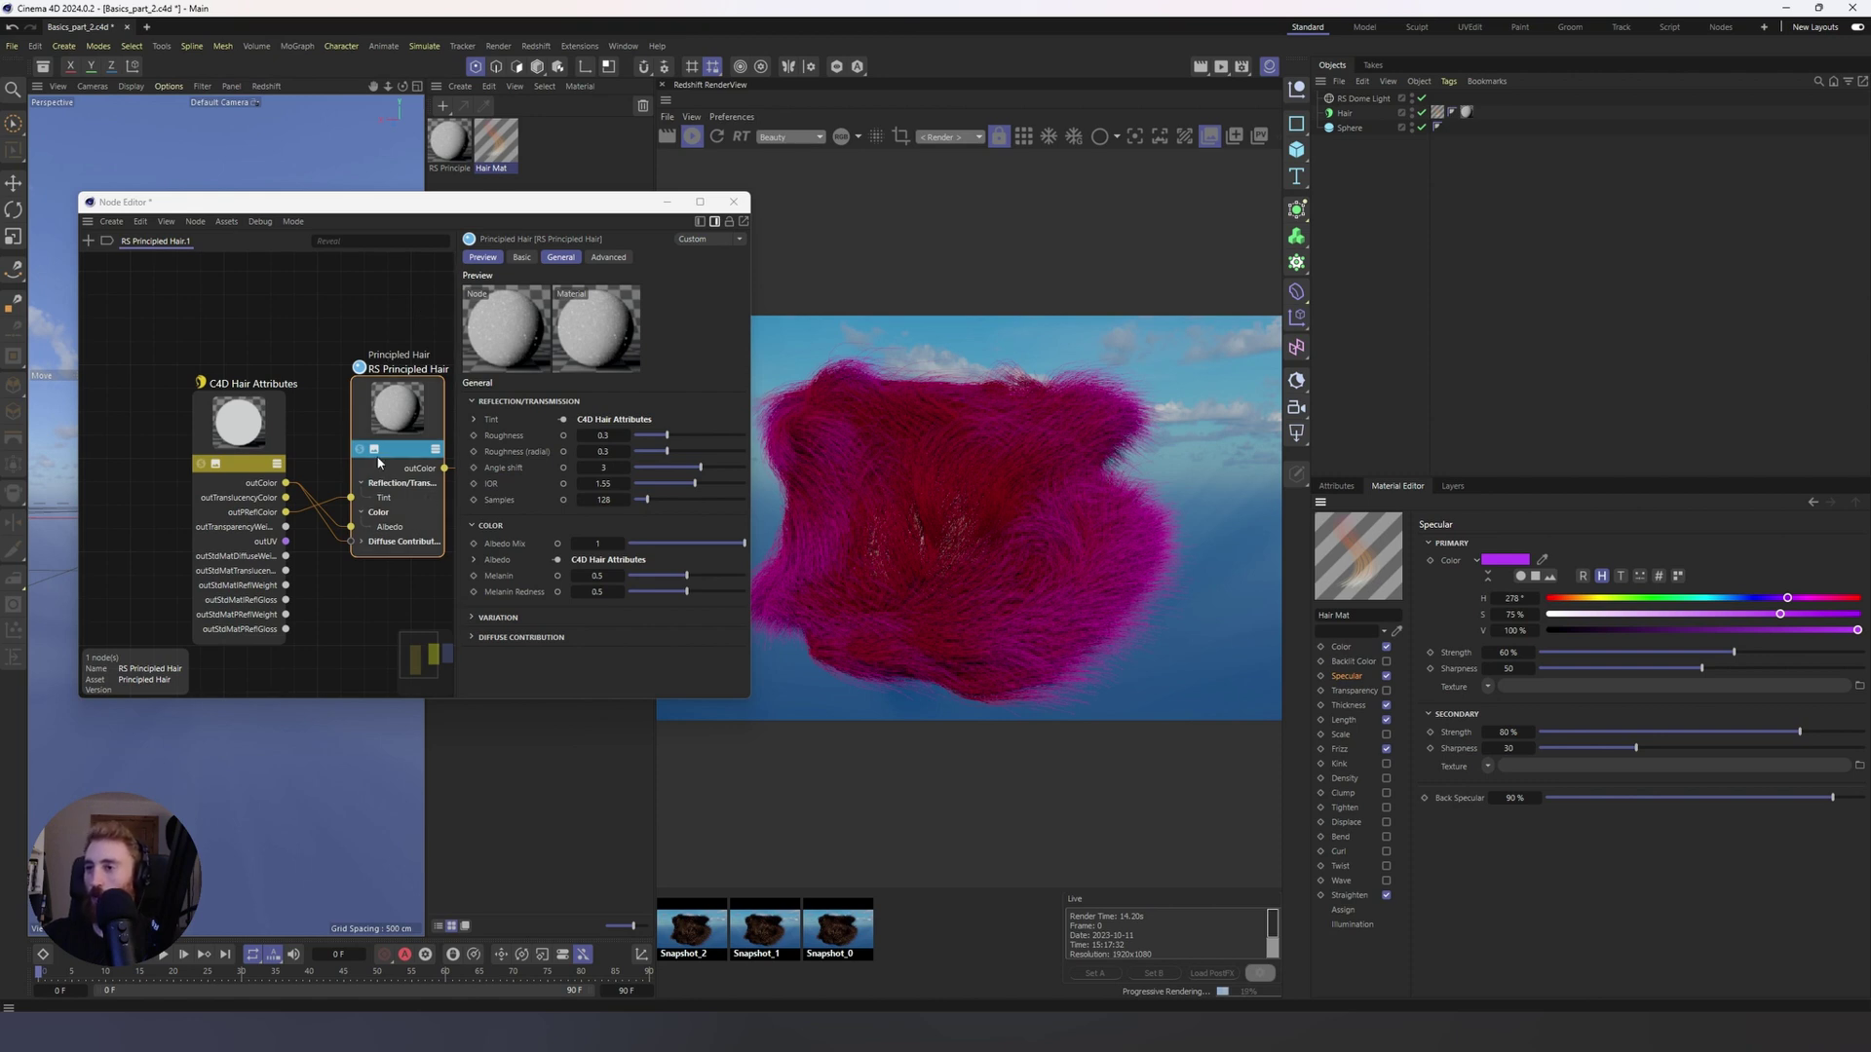
# Step: Disconnect the C4D Hair Attributes node from the RS Principled Hair node's inputs
pyautogui.click(1335, 486)
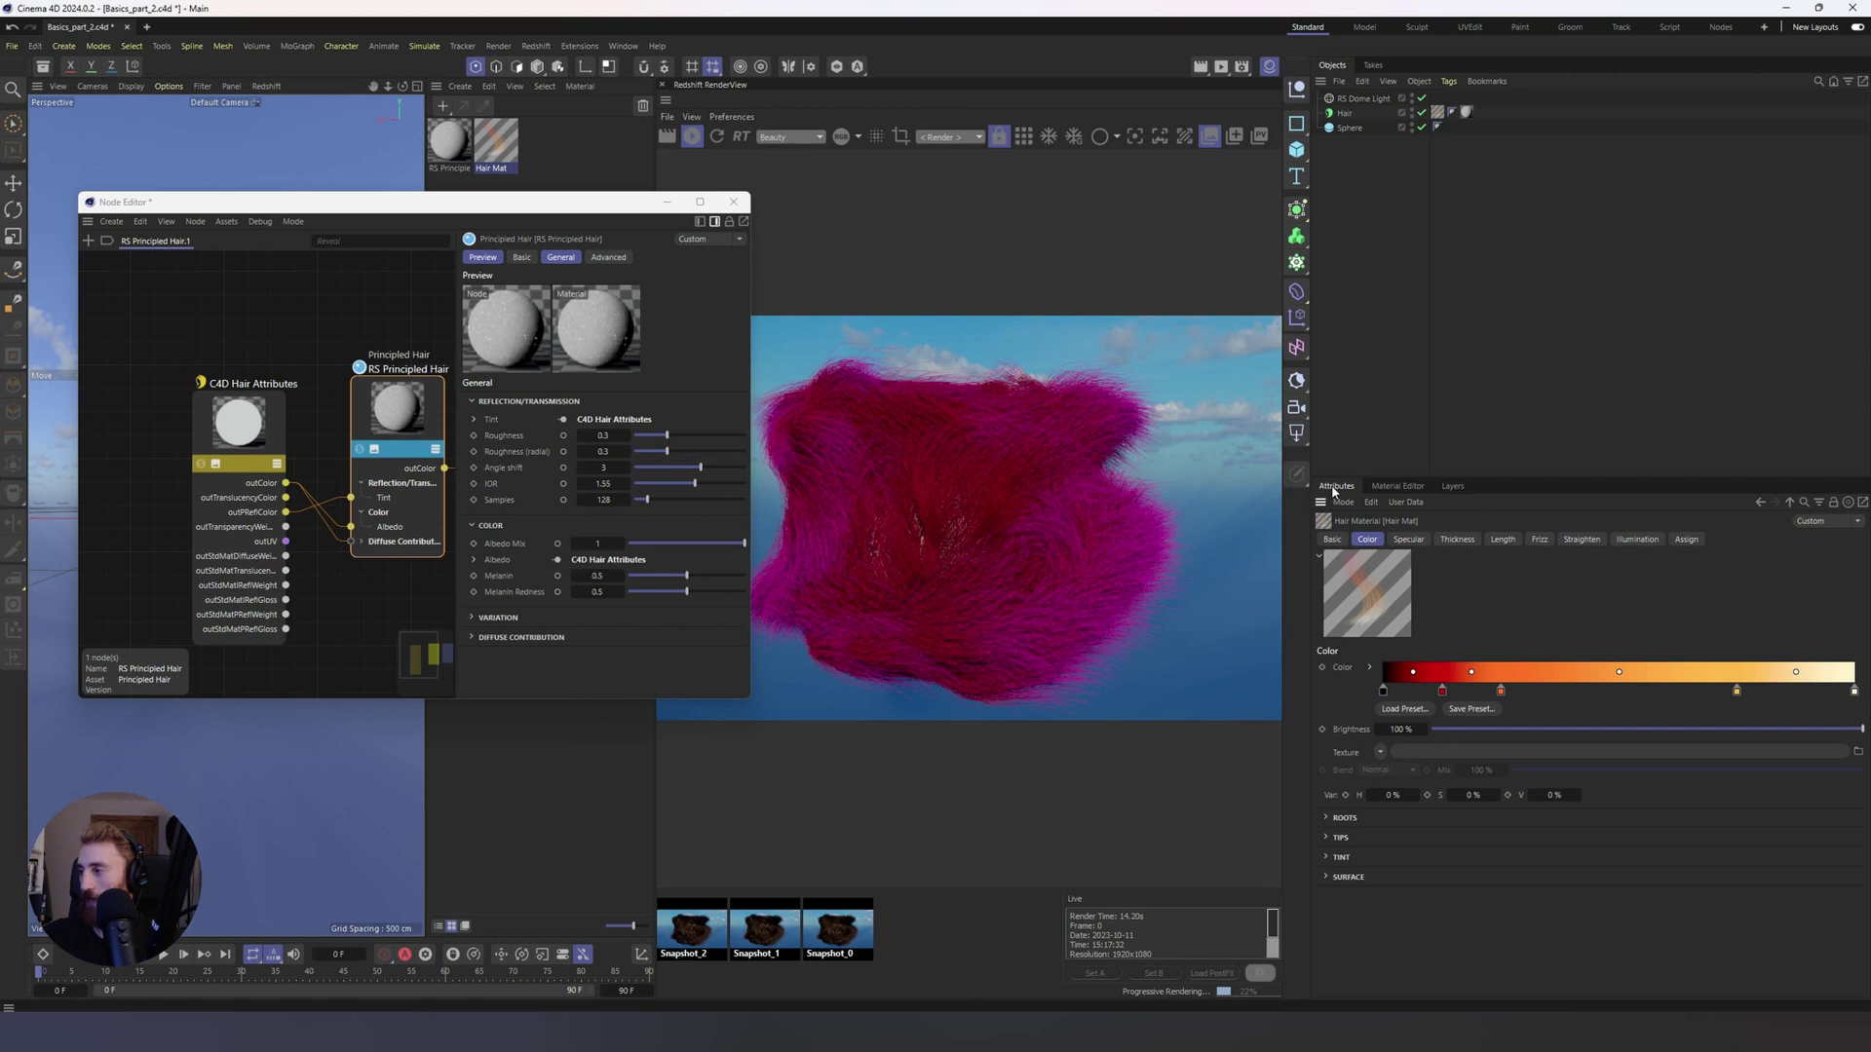
pyautogui.click(412, 441)
pyautogui.doubleClick(499, 142)
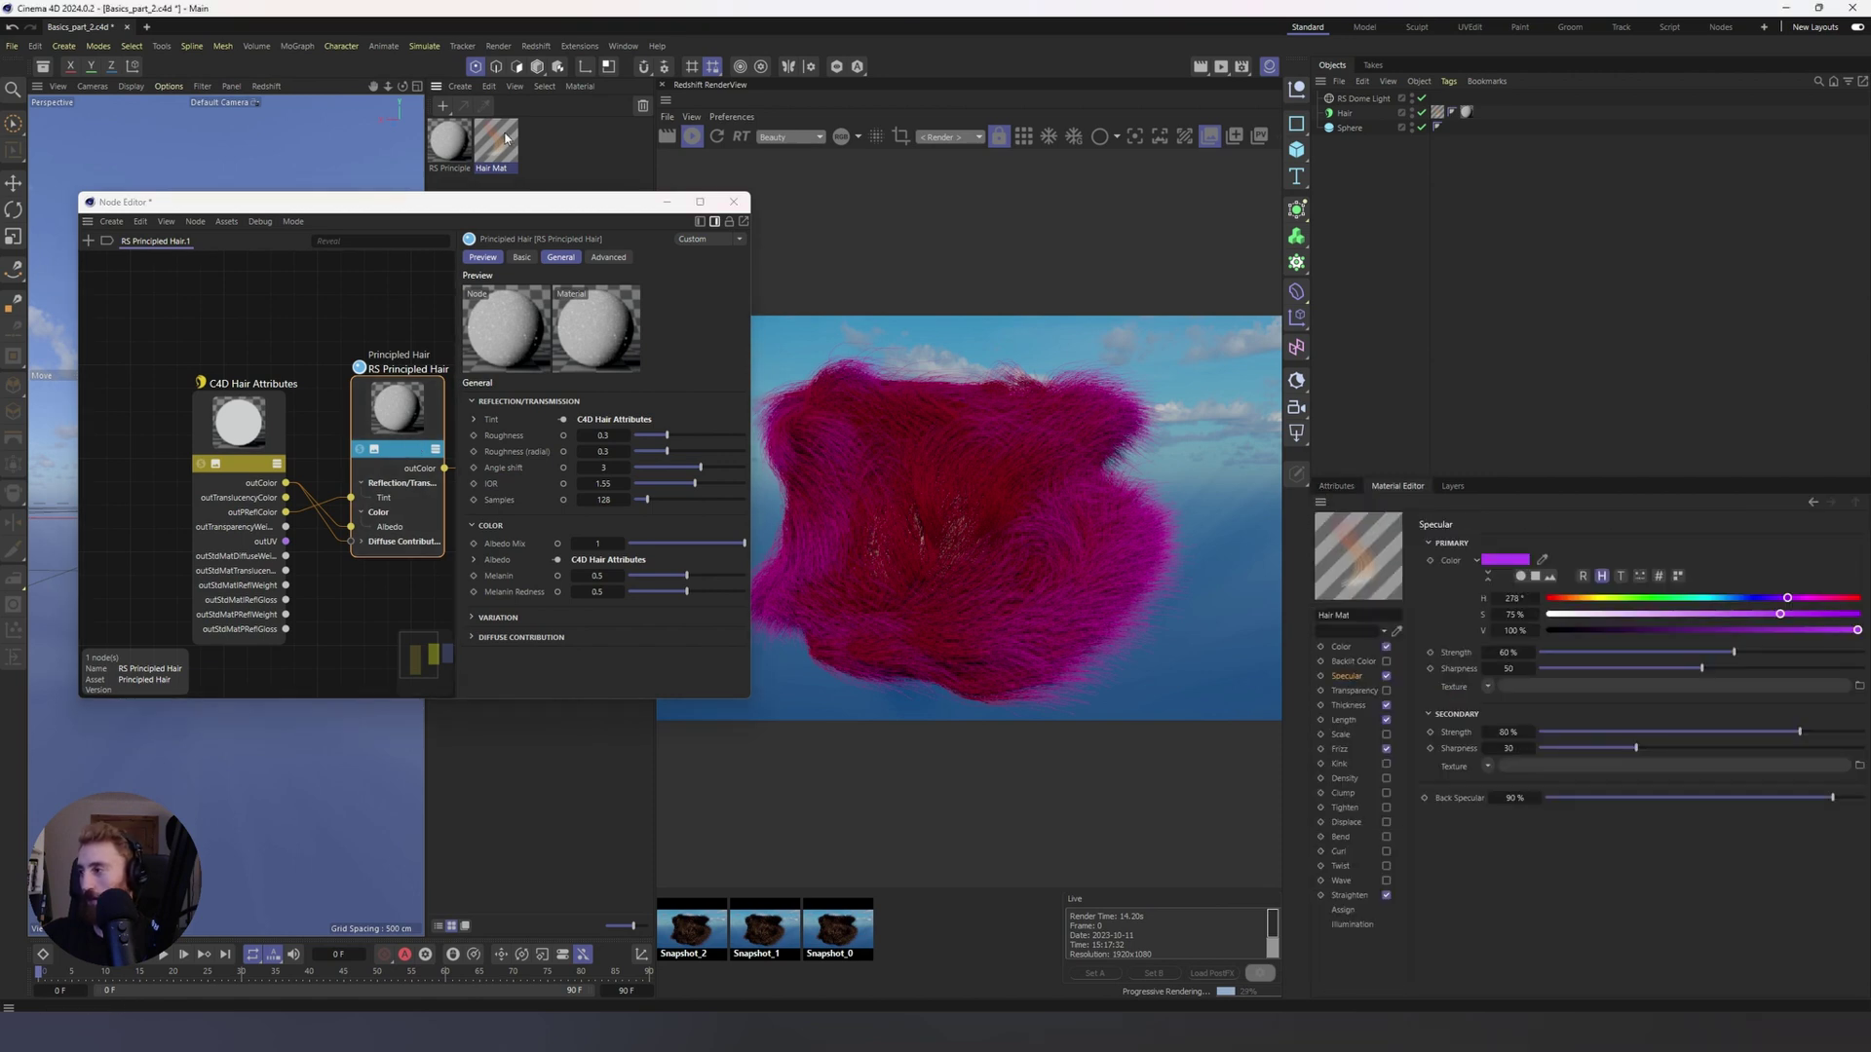
pyautogui.click(404, 390)
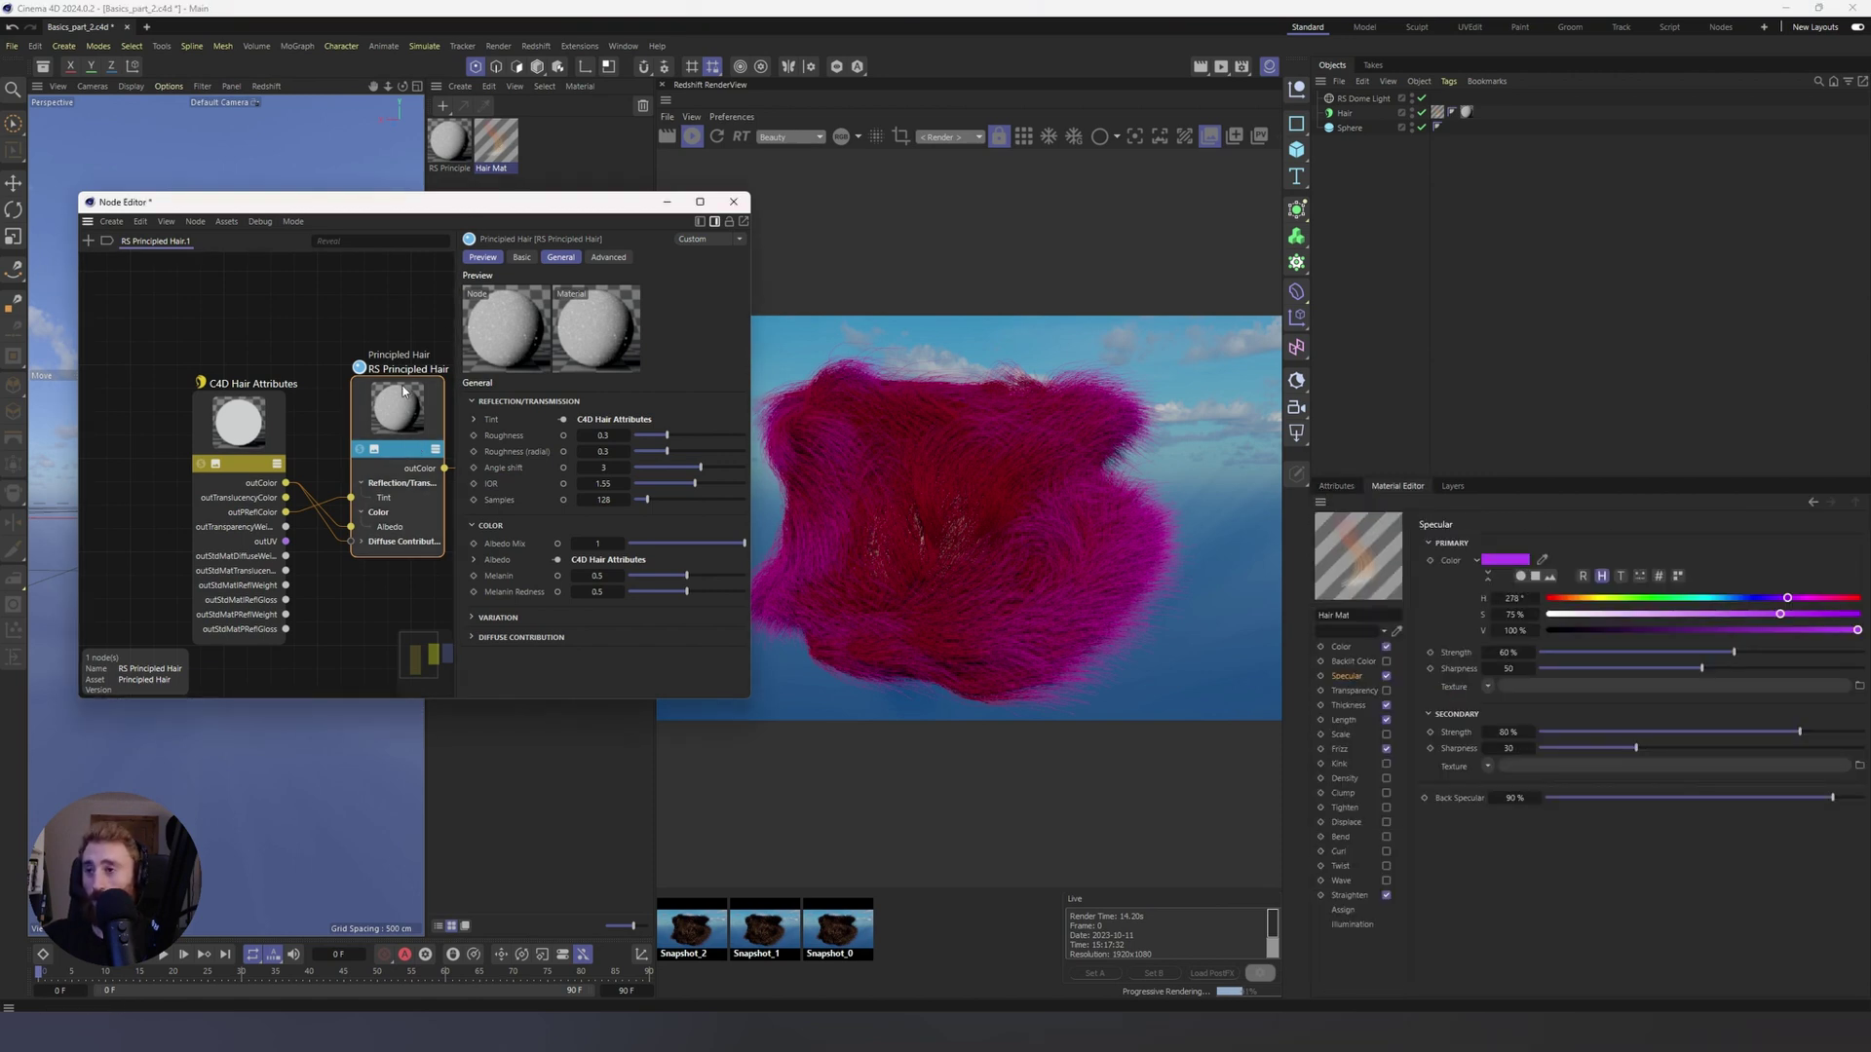
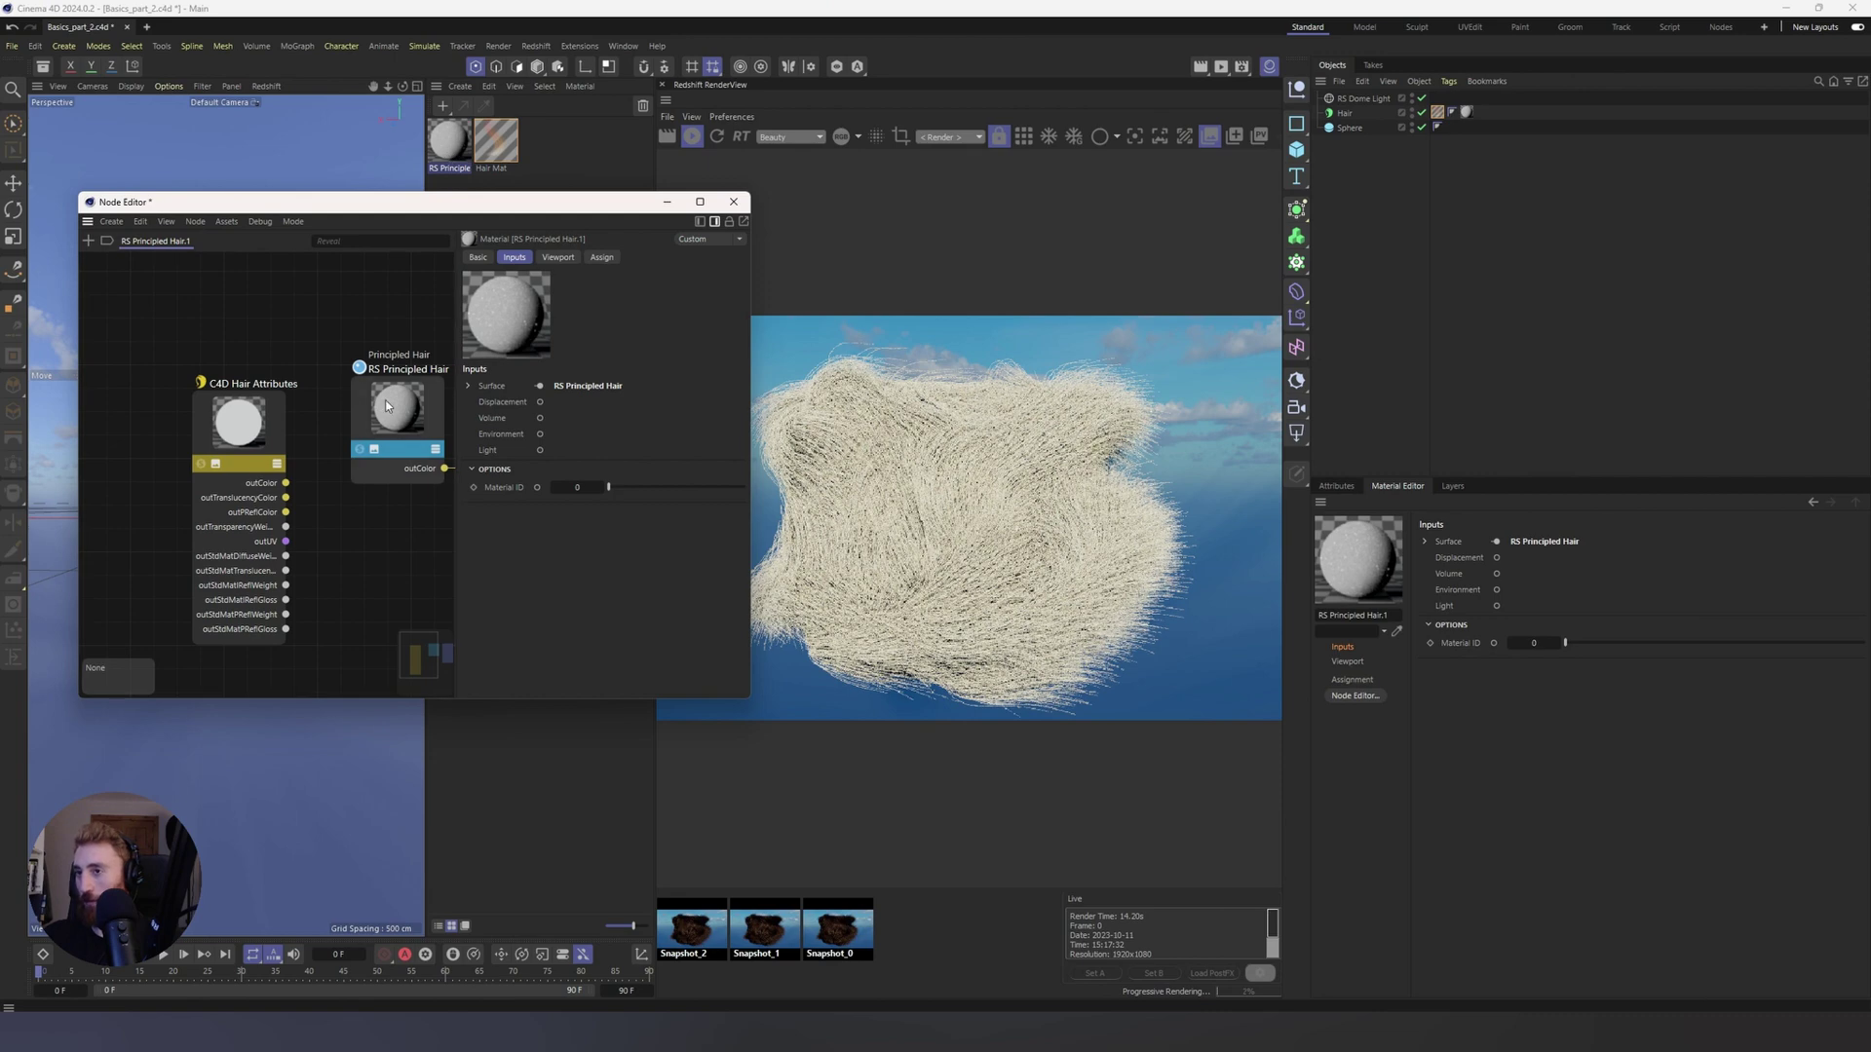
# Step: Set the RS Principled Hair node's Albedo Mix and Diffuse Amount to 0, and move the C4D Hair Attributes node slightly up
pyautogui.click(388, 404)
pyautogui.moveTo(743, 541); pyautogui.dragTo(626, 543)
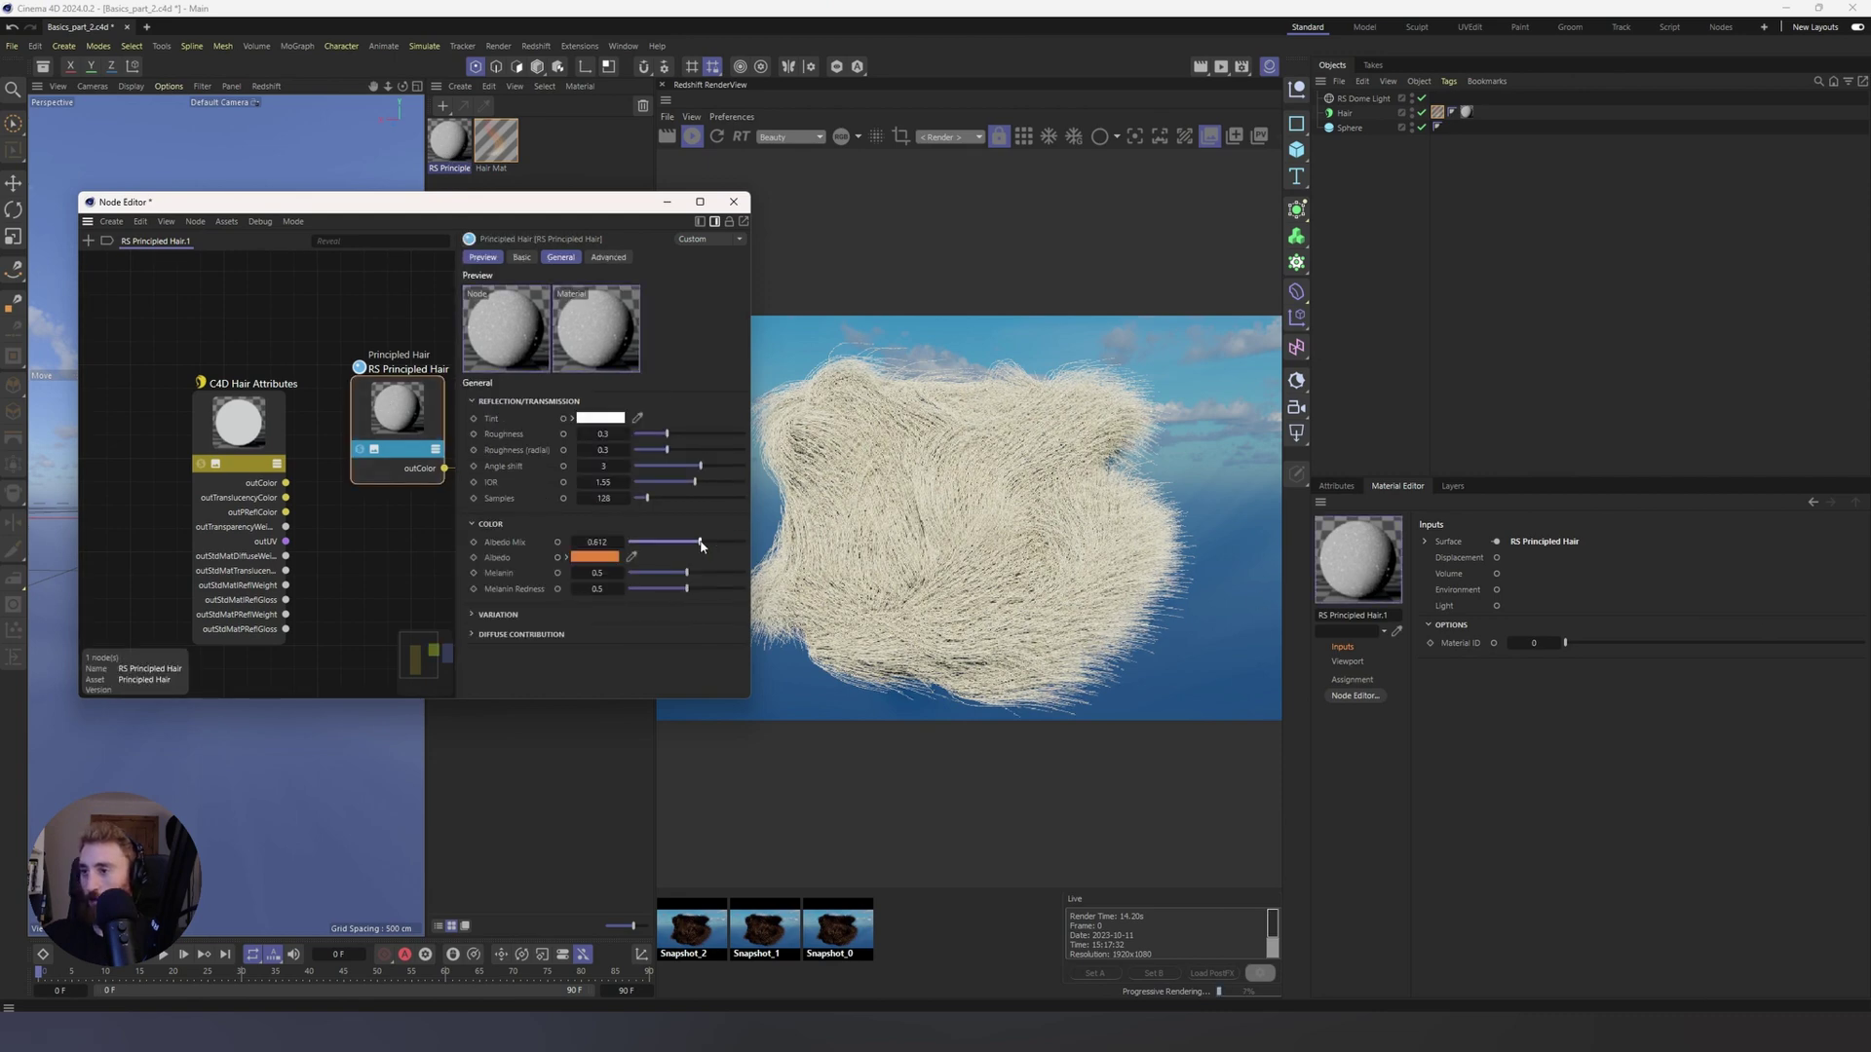
pyautogui.click(507, 635)
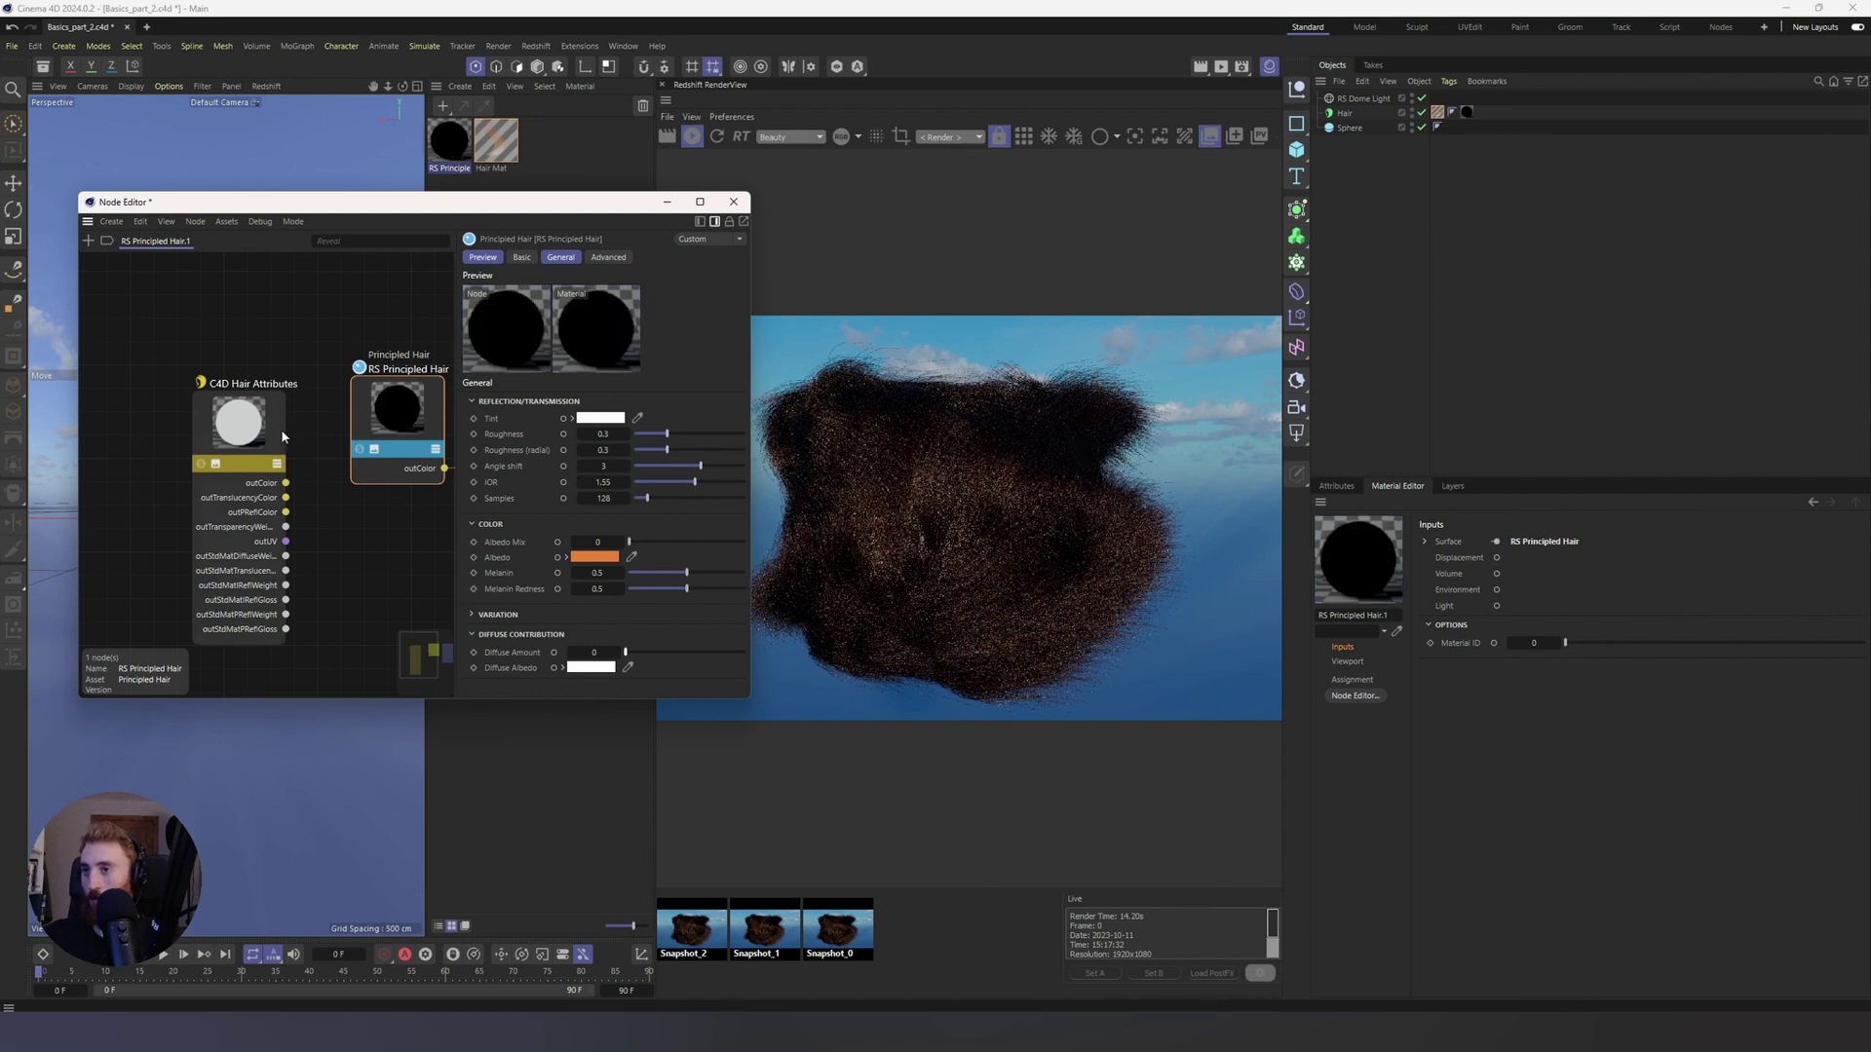
pyautogui.moveTo(280, 428)
pyautogui.mouseDown()
pyautogui.moveTo(247, 392)
pyautogui.moveTo(283, 400)
pyautogui.mouseUp()
# Step: Enable the Kink, Density and Curl channels in Hair Mat
pyautogui.click(516, 144)
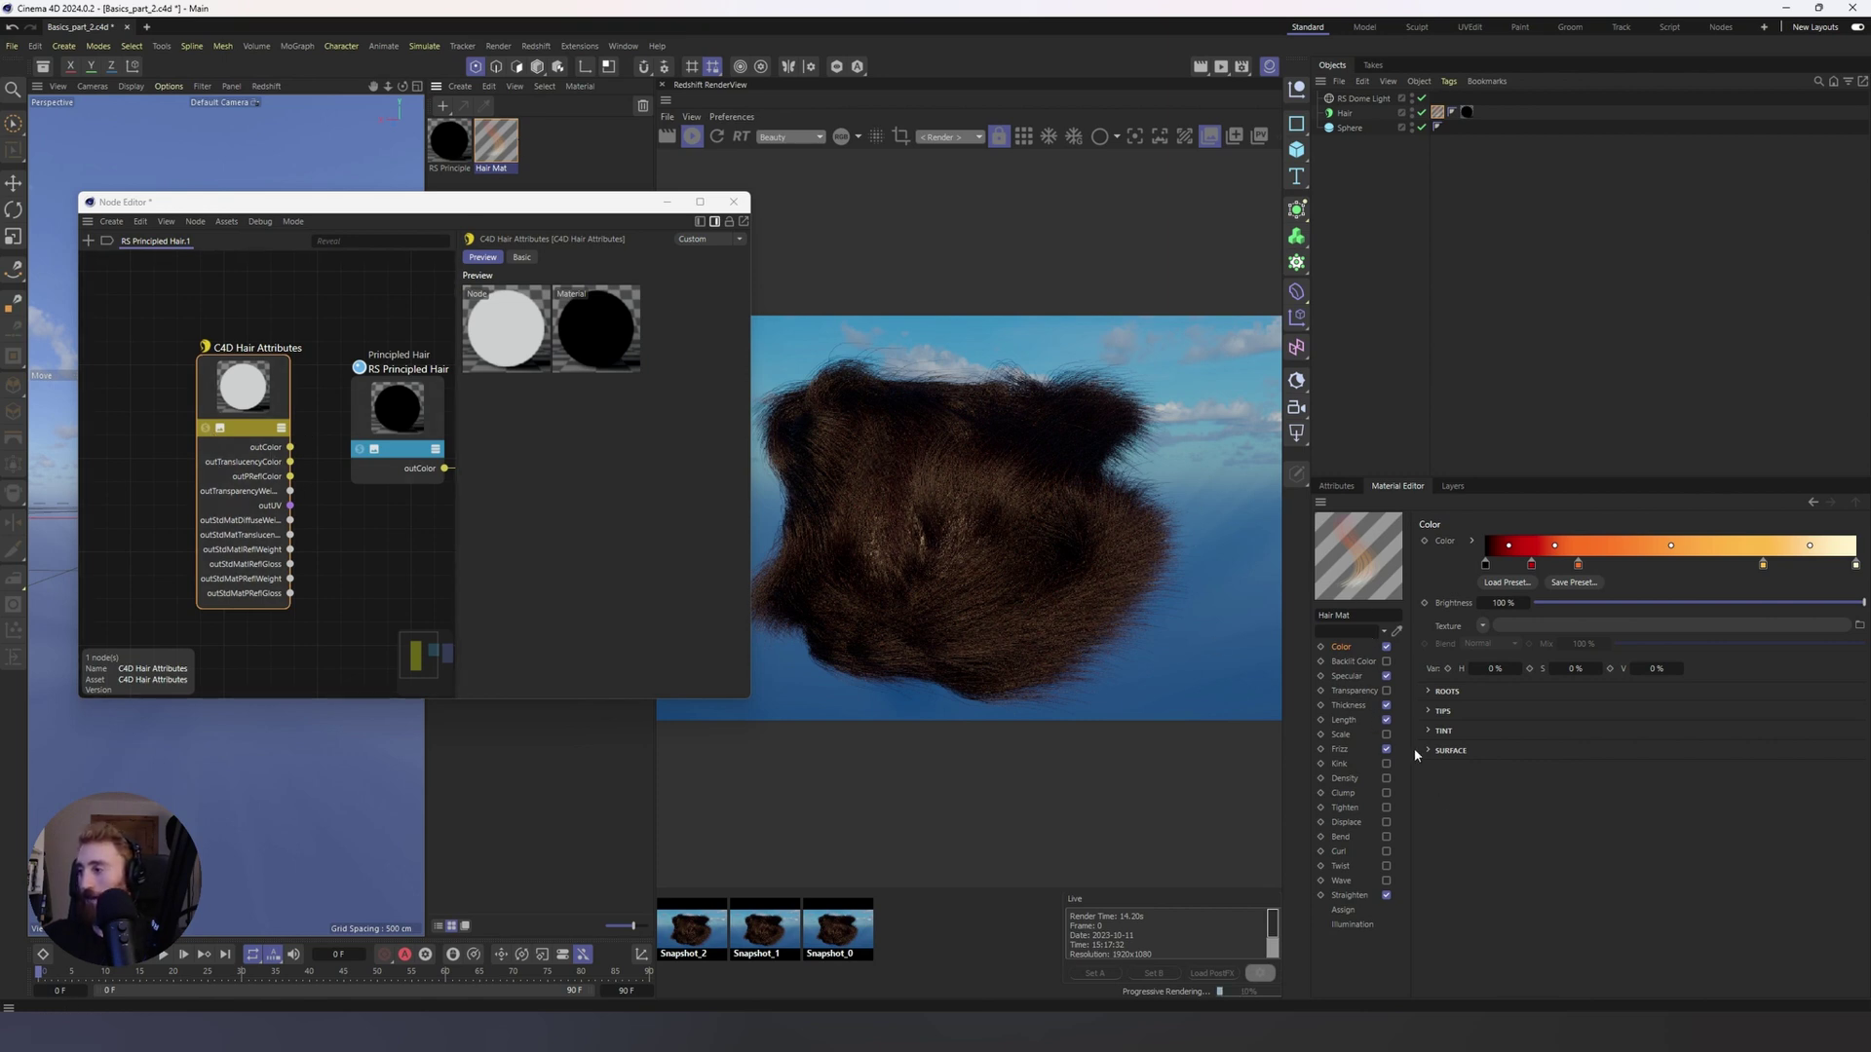
pyautogui.click(1342, 750)
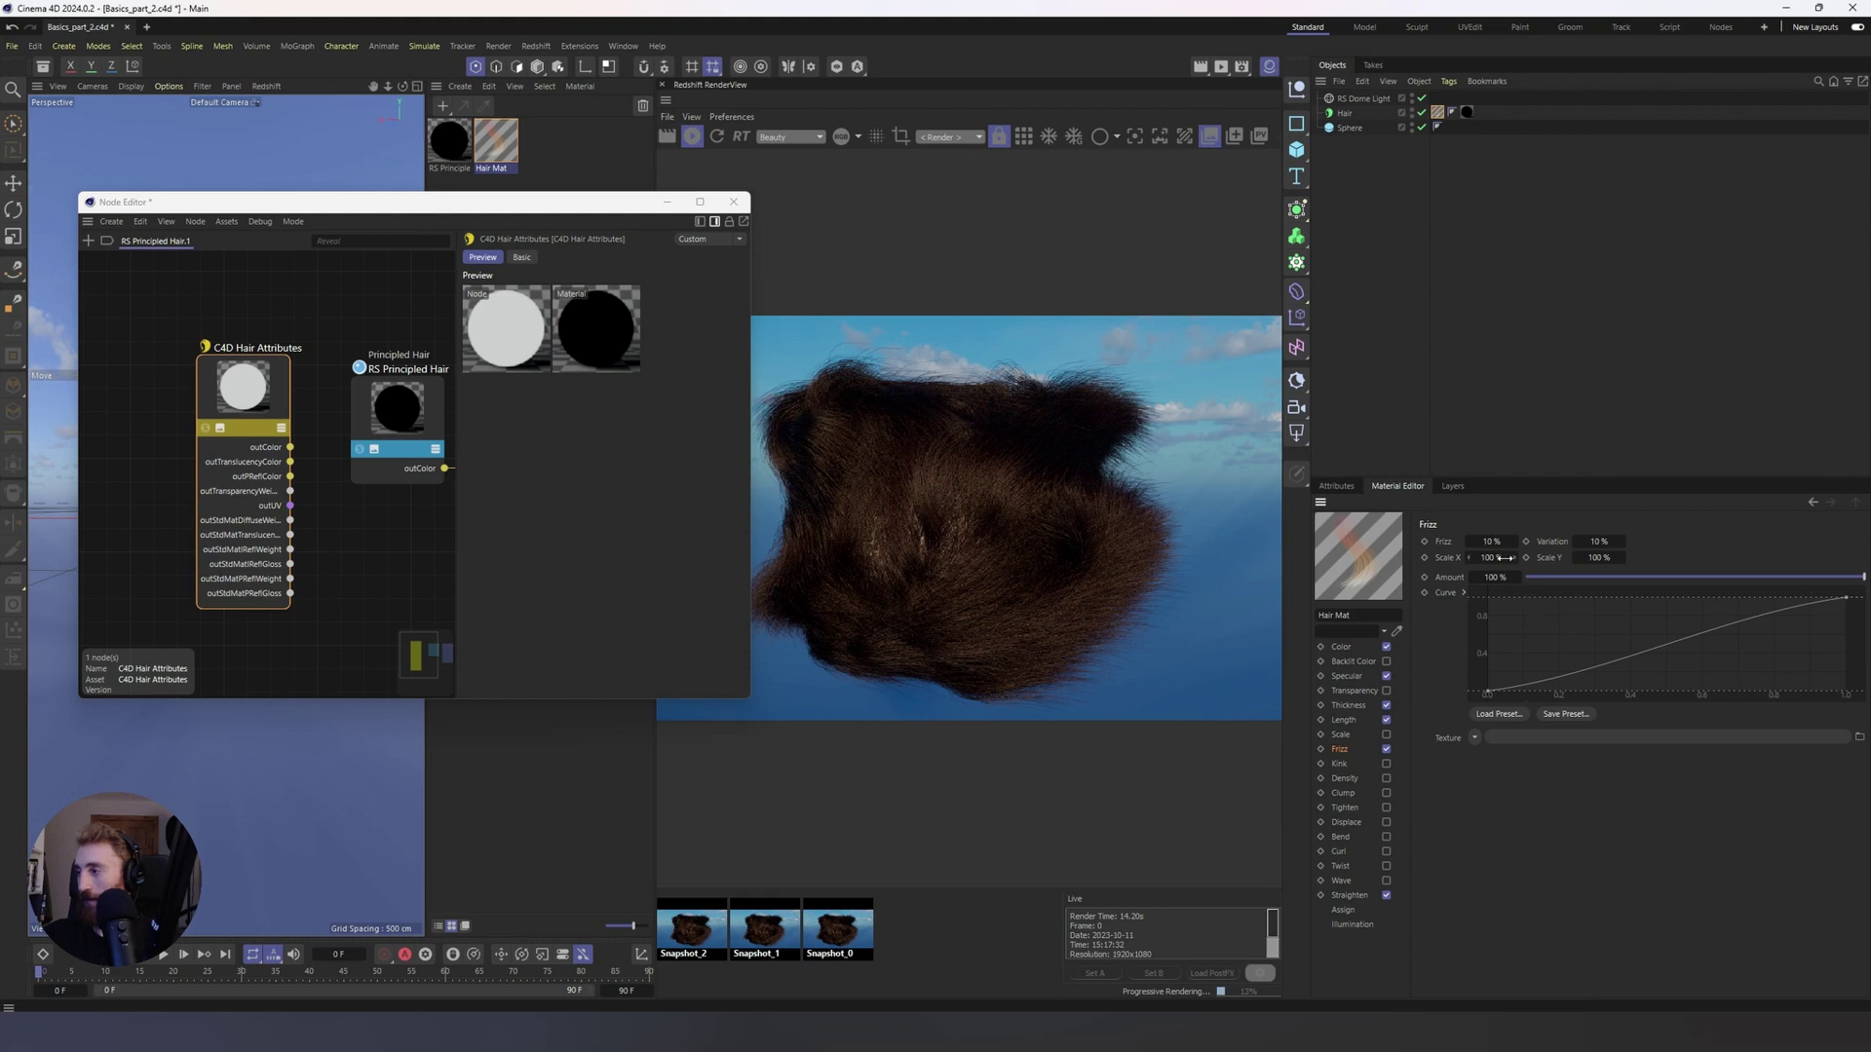
pyautogui.click(1386, 765)
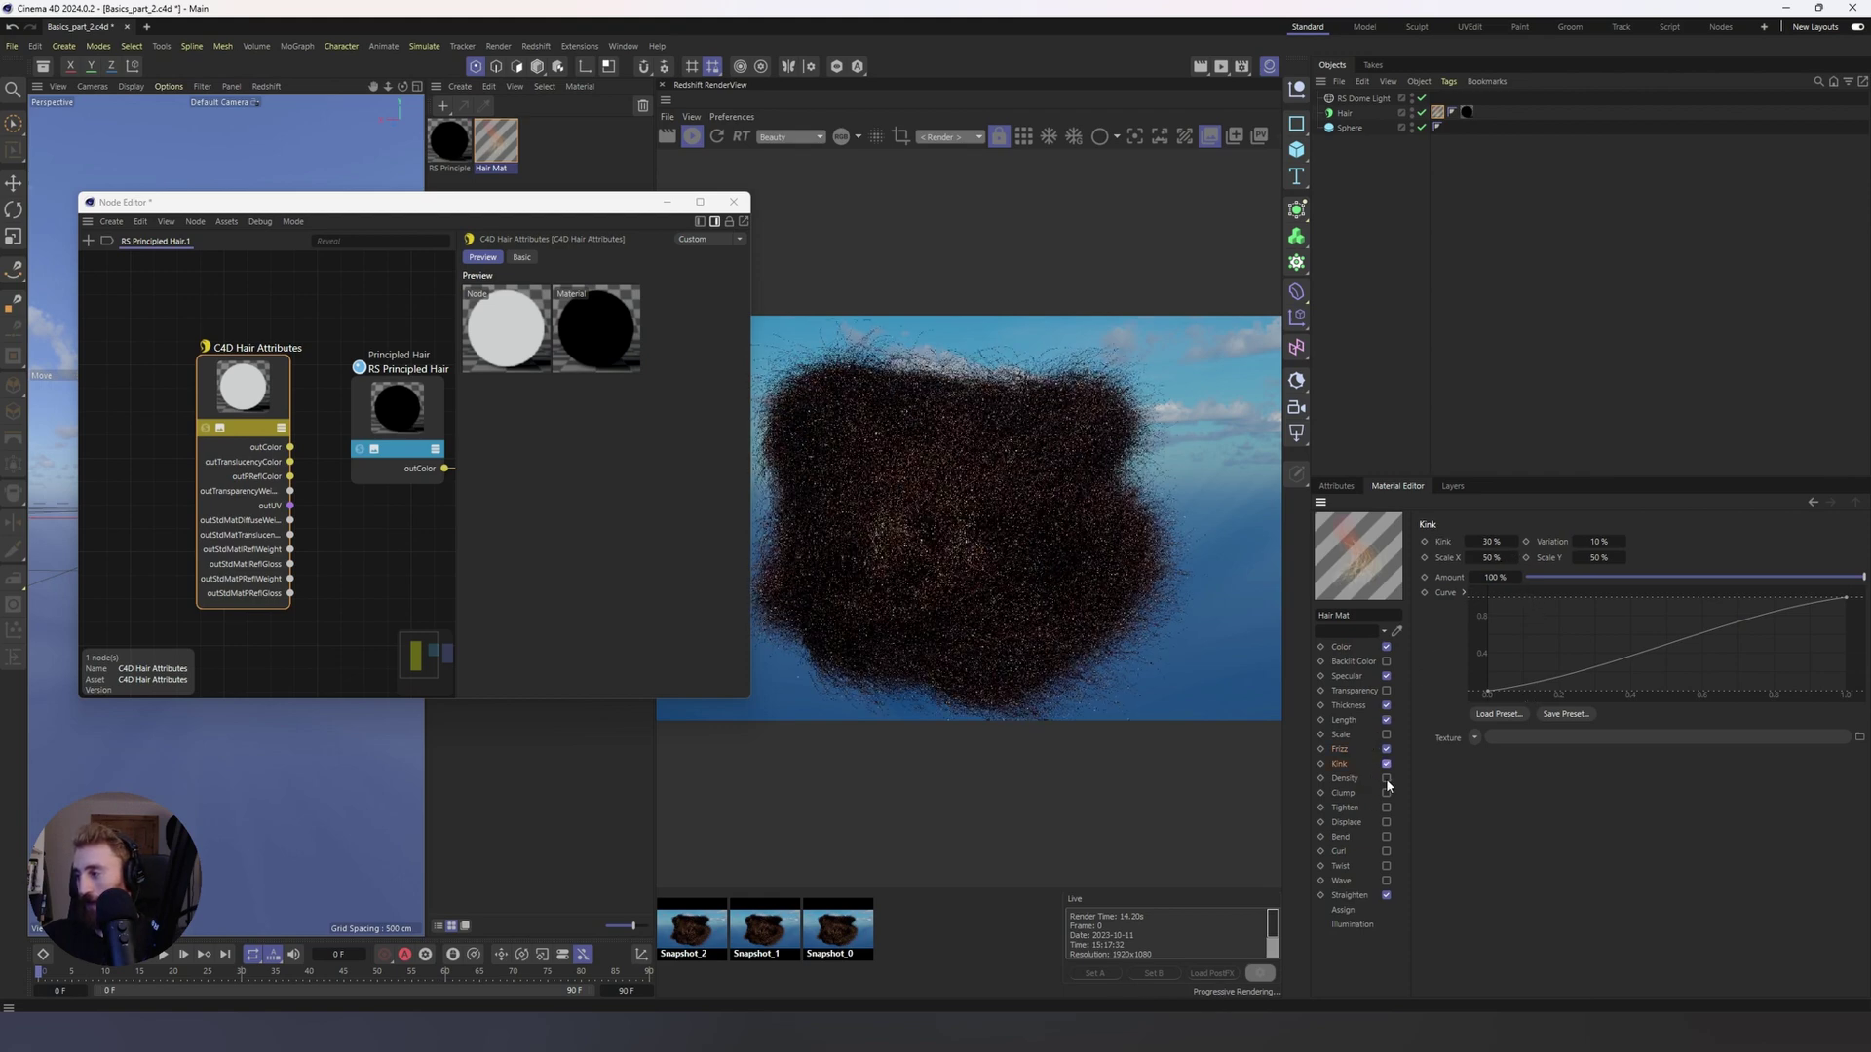
pyautogui.click(1386, 778)
pyautogui.click(1385, 851)
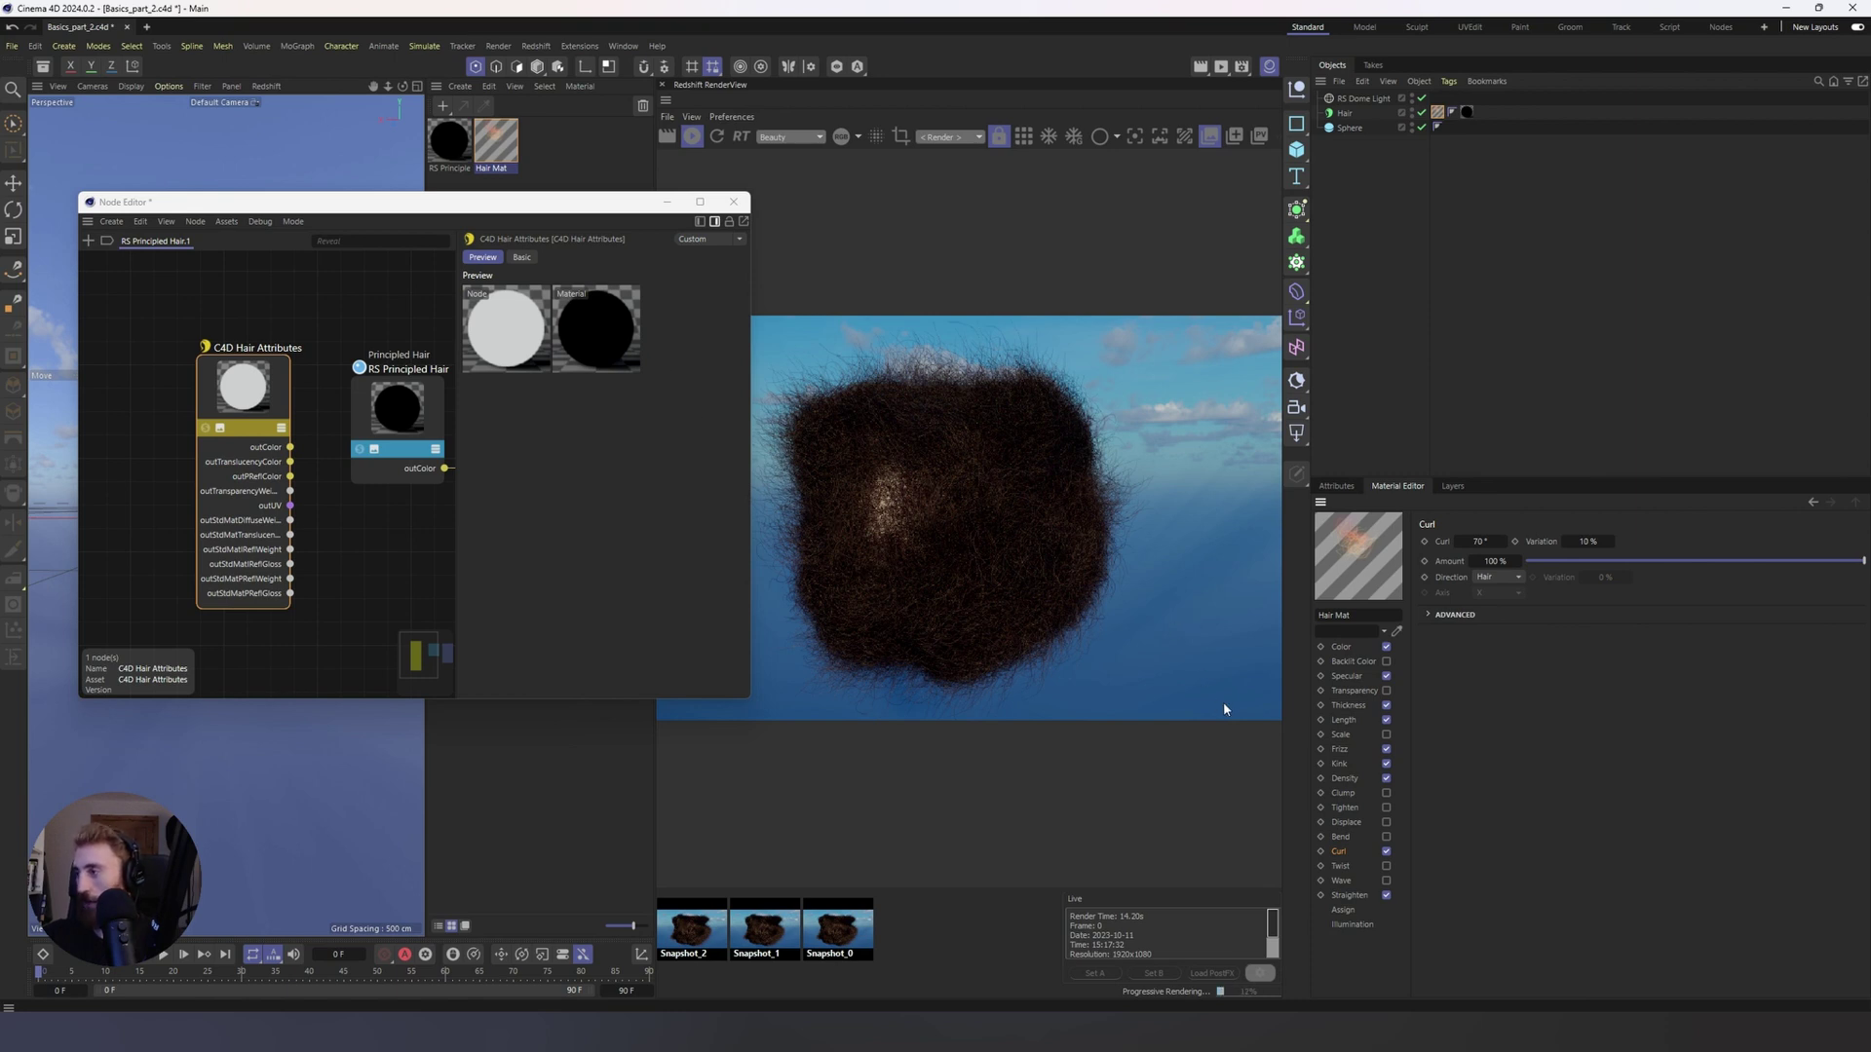
# Step: Try the Displace and Wave channels in Hair Mat, leave both disabled and enable Twist instead
pyautogui.click(1387, 822)
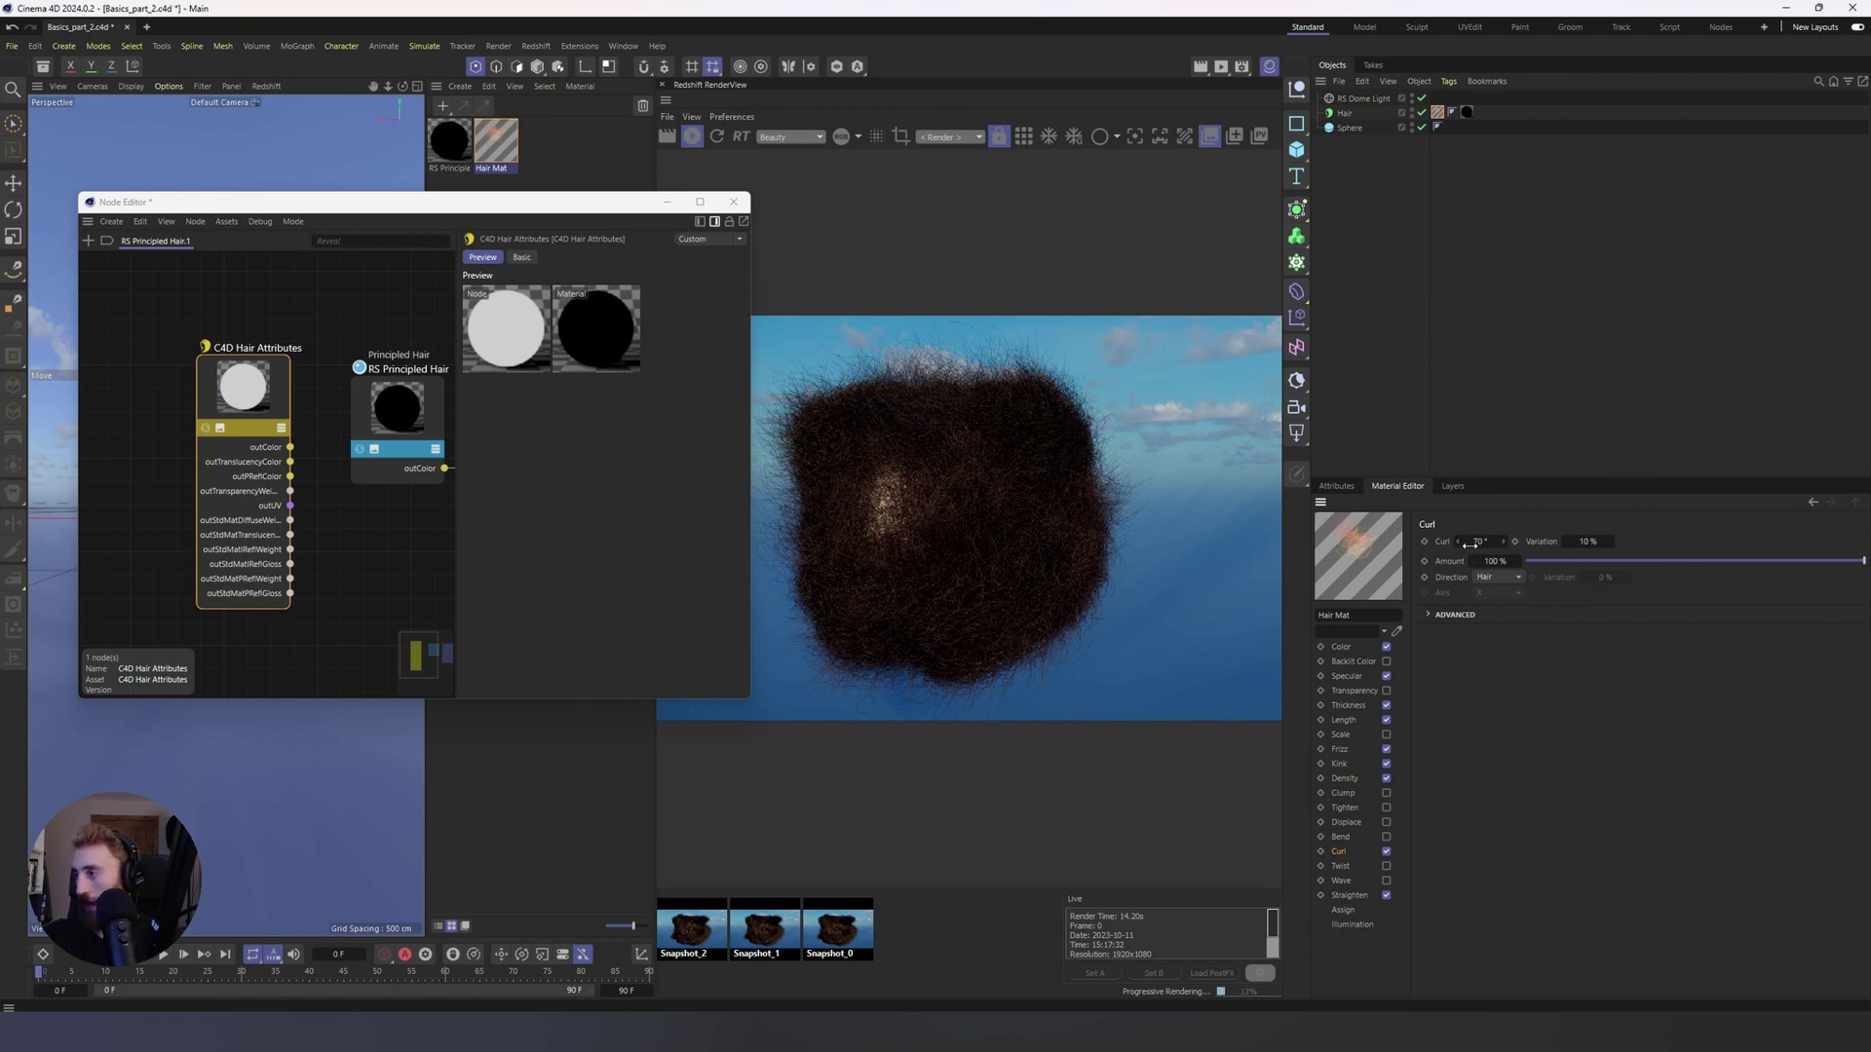
pyautogui.click(1386, 822)
pyautogui.click(1387, 879)
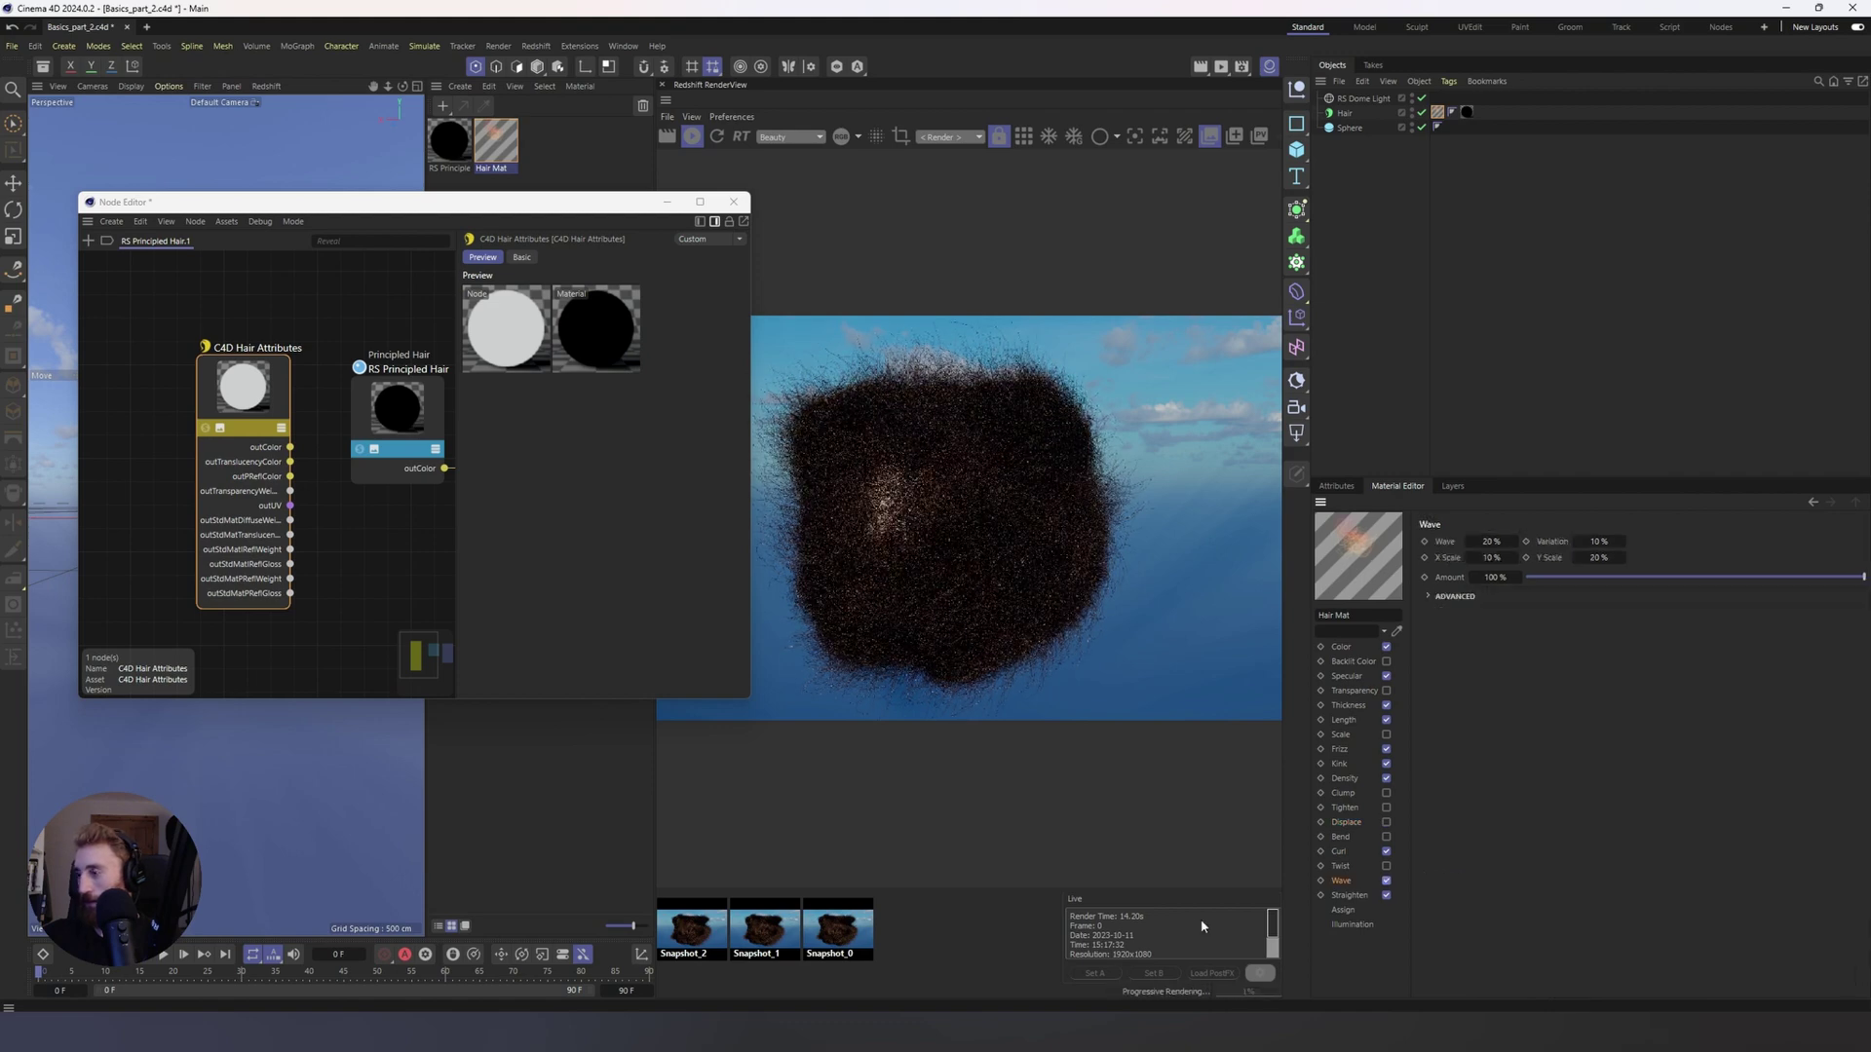
pyautogui.click(1387, 865)
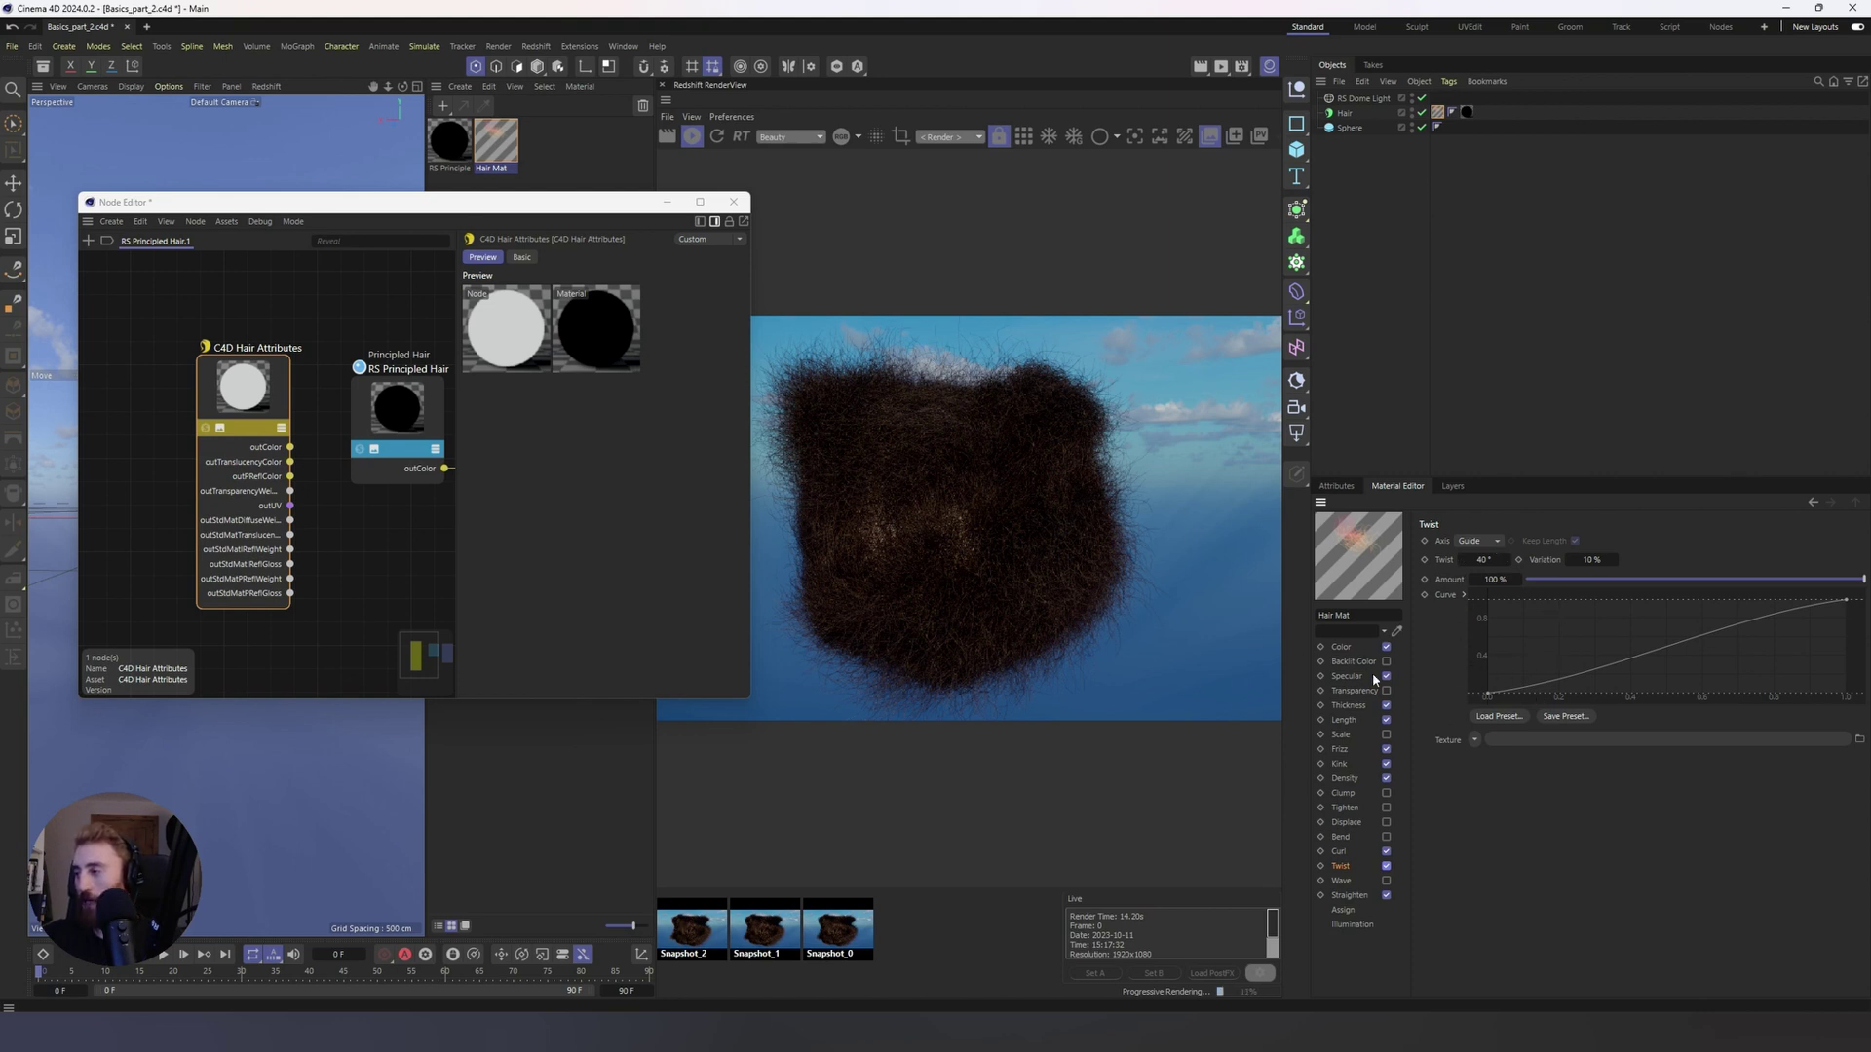
# Step: Adjust Hair Mat's Kink strength and set its hair Length to 50%
pyautogui.click(1340, 763)
pyautogui.click(1489, 541)
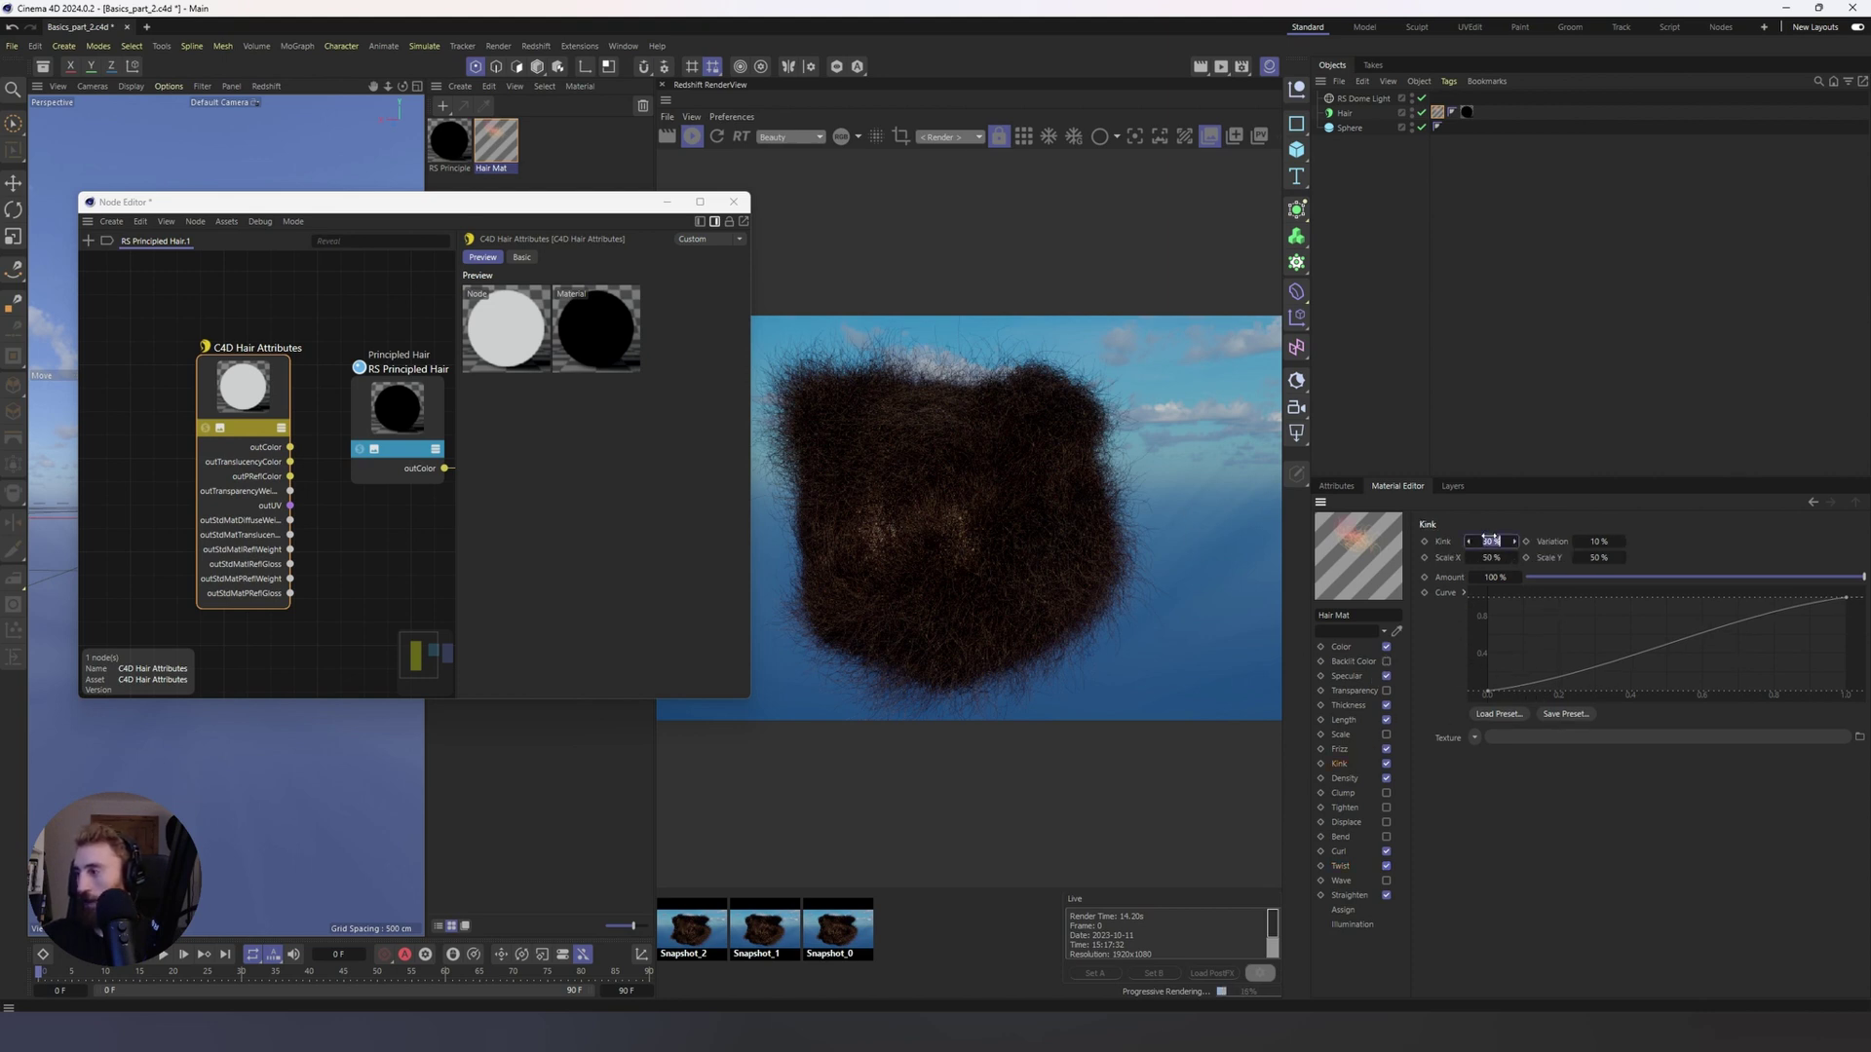
pyautogui.click(1345, 721)
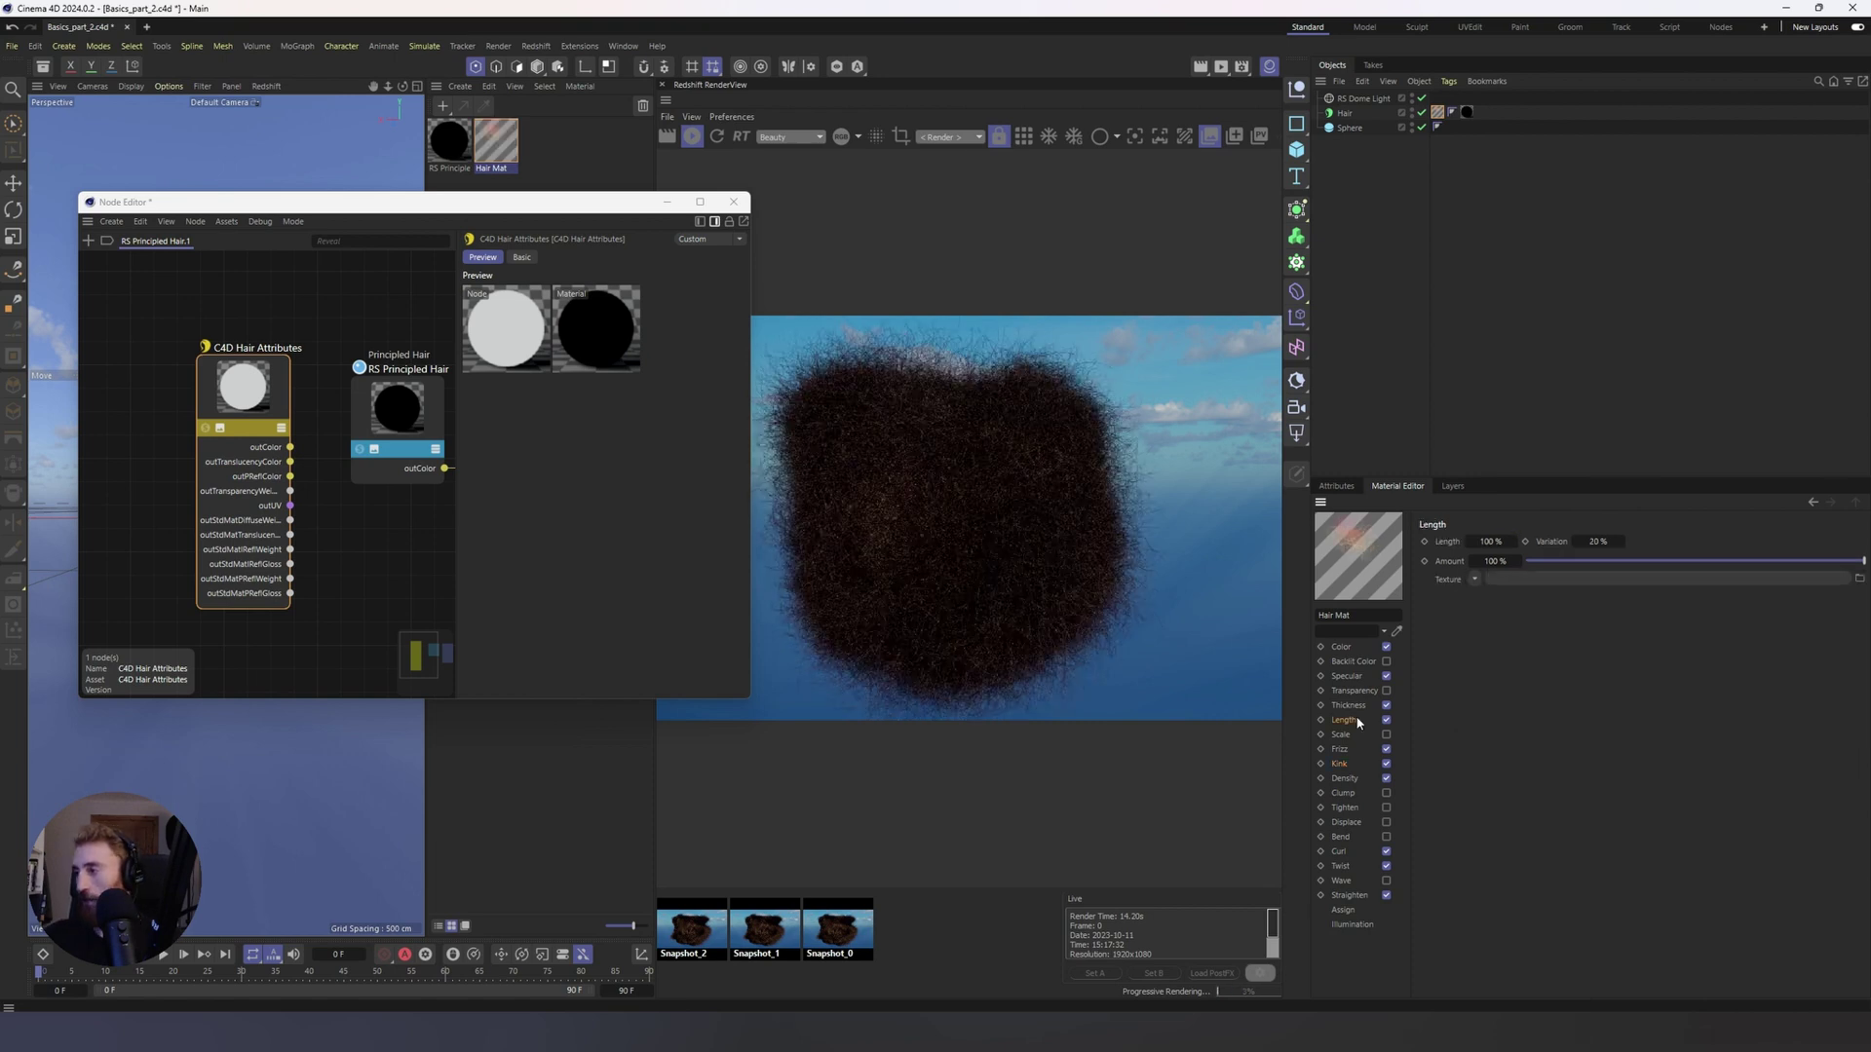
pyautogui.click(1496, 542)
pyautogui.write('50')
pyautogui.press('Return')
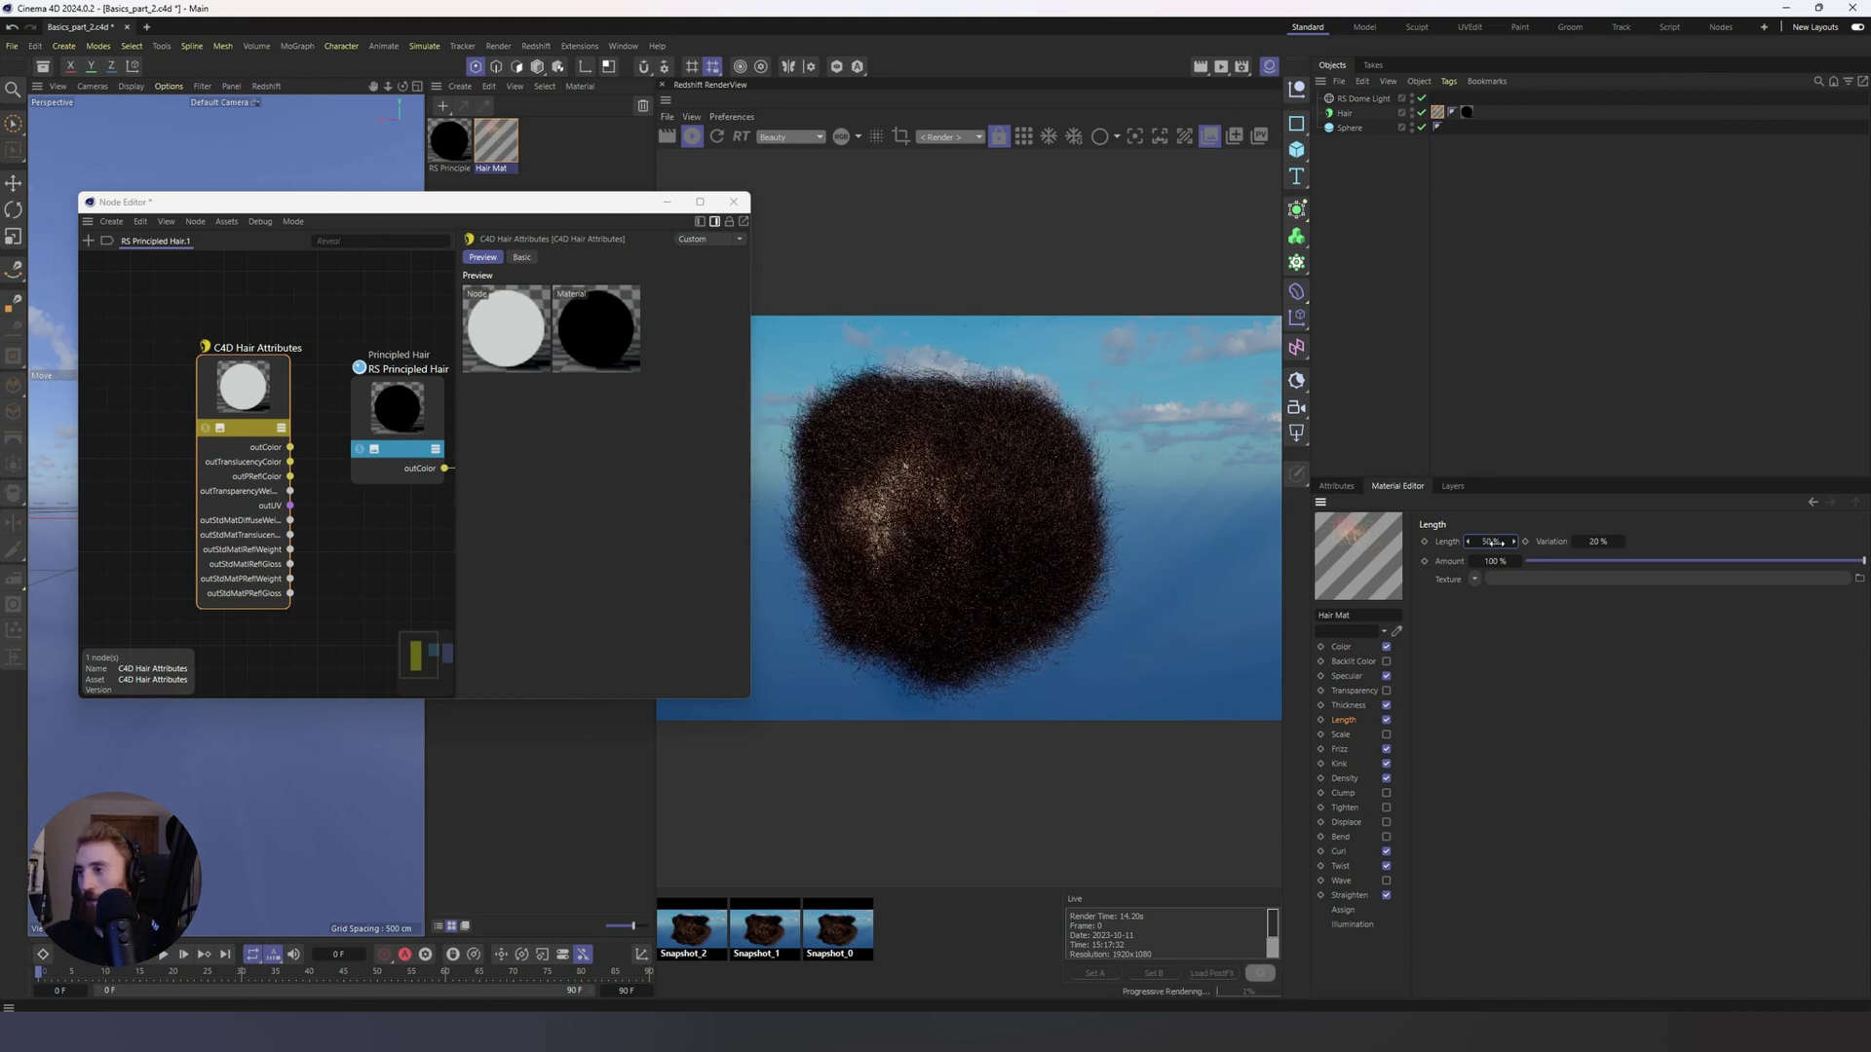
# Step: Move the Node Editor away from the viewport and close it to uncover the Redshift RenderView
pyautogui.moveTo(268, 201); pyautogui.dragTo(604, 262)
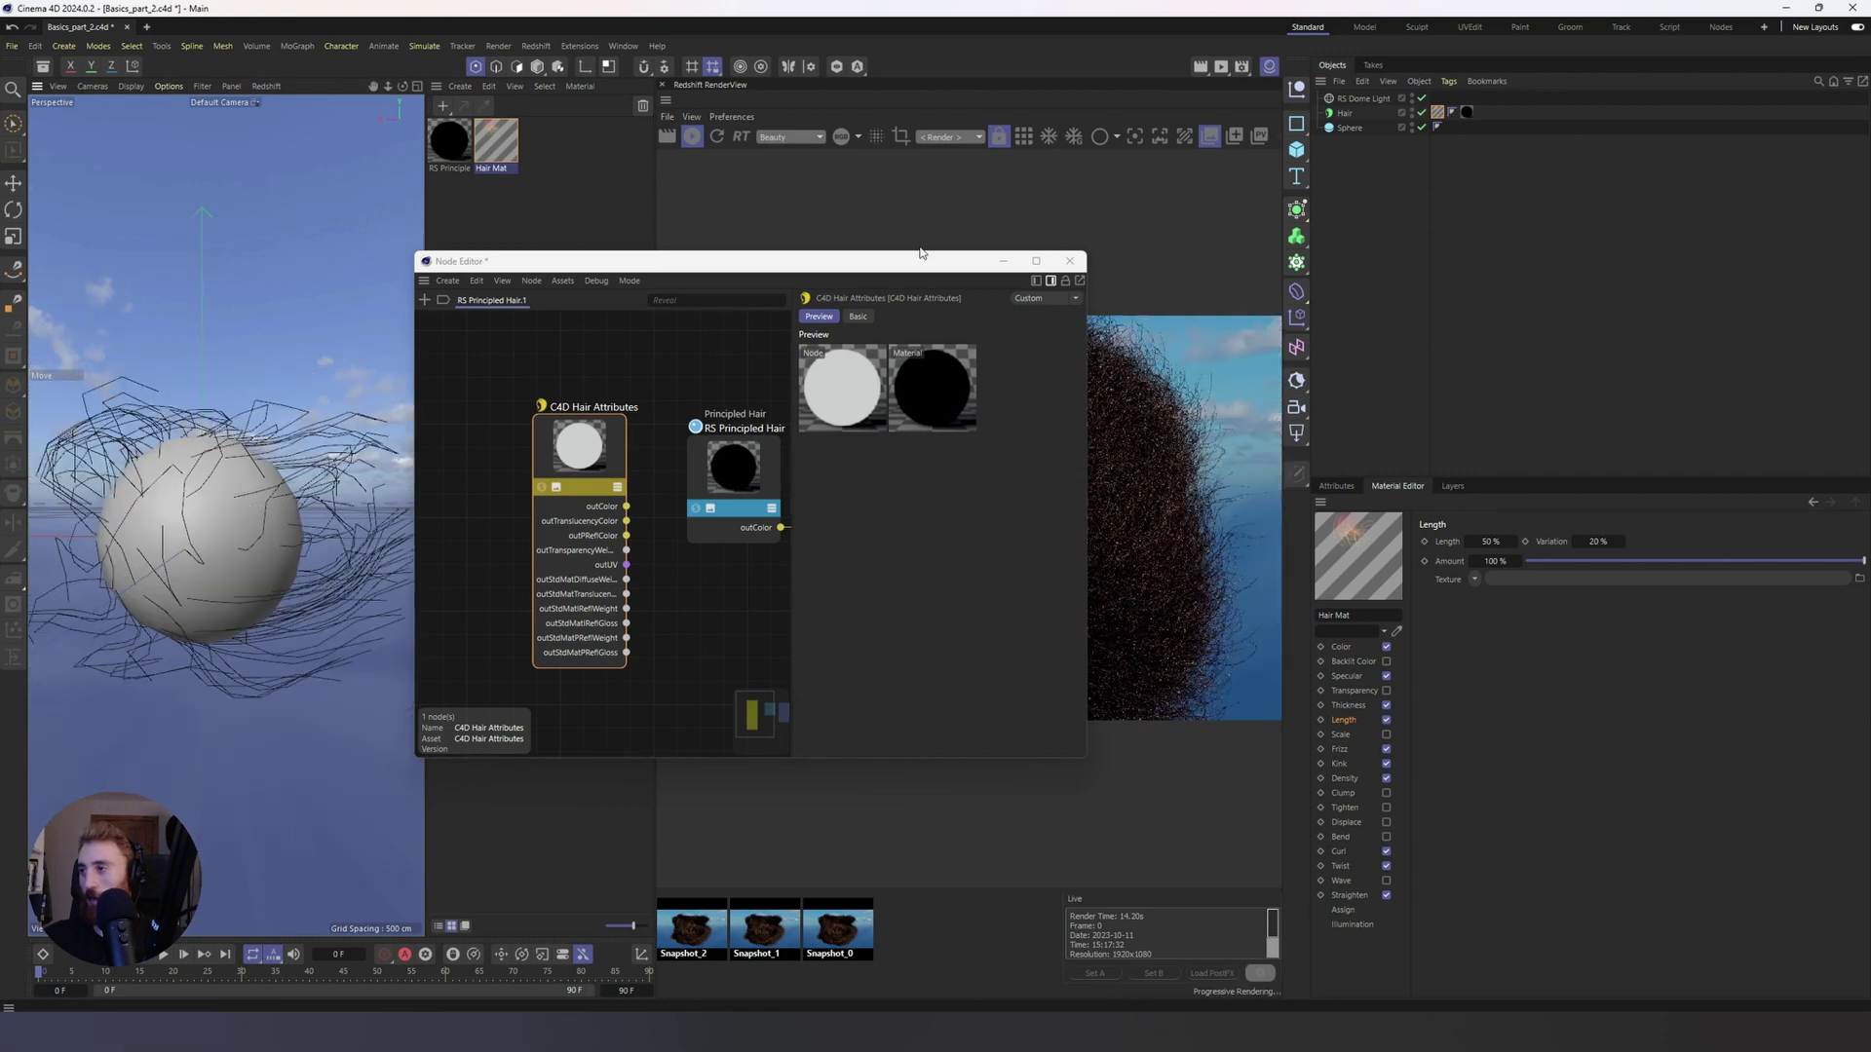
pyautogui.click(1069, 261)
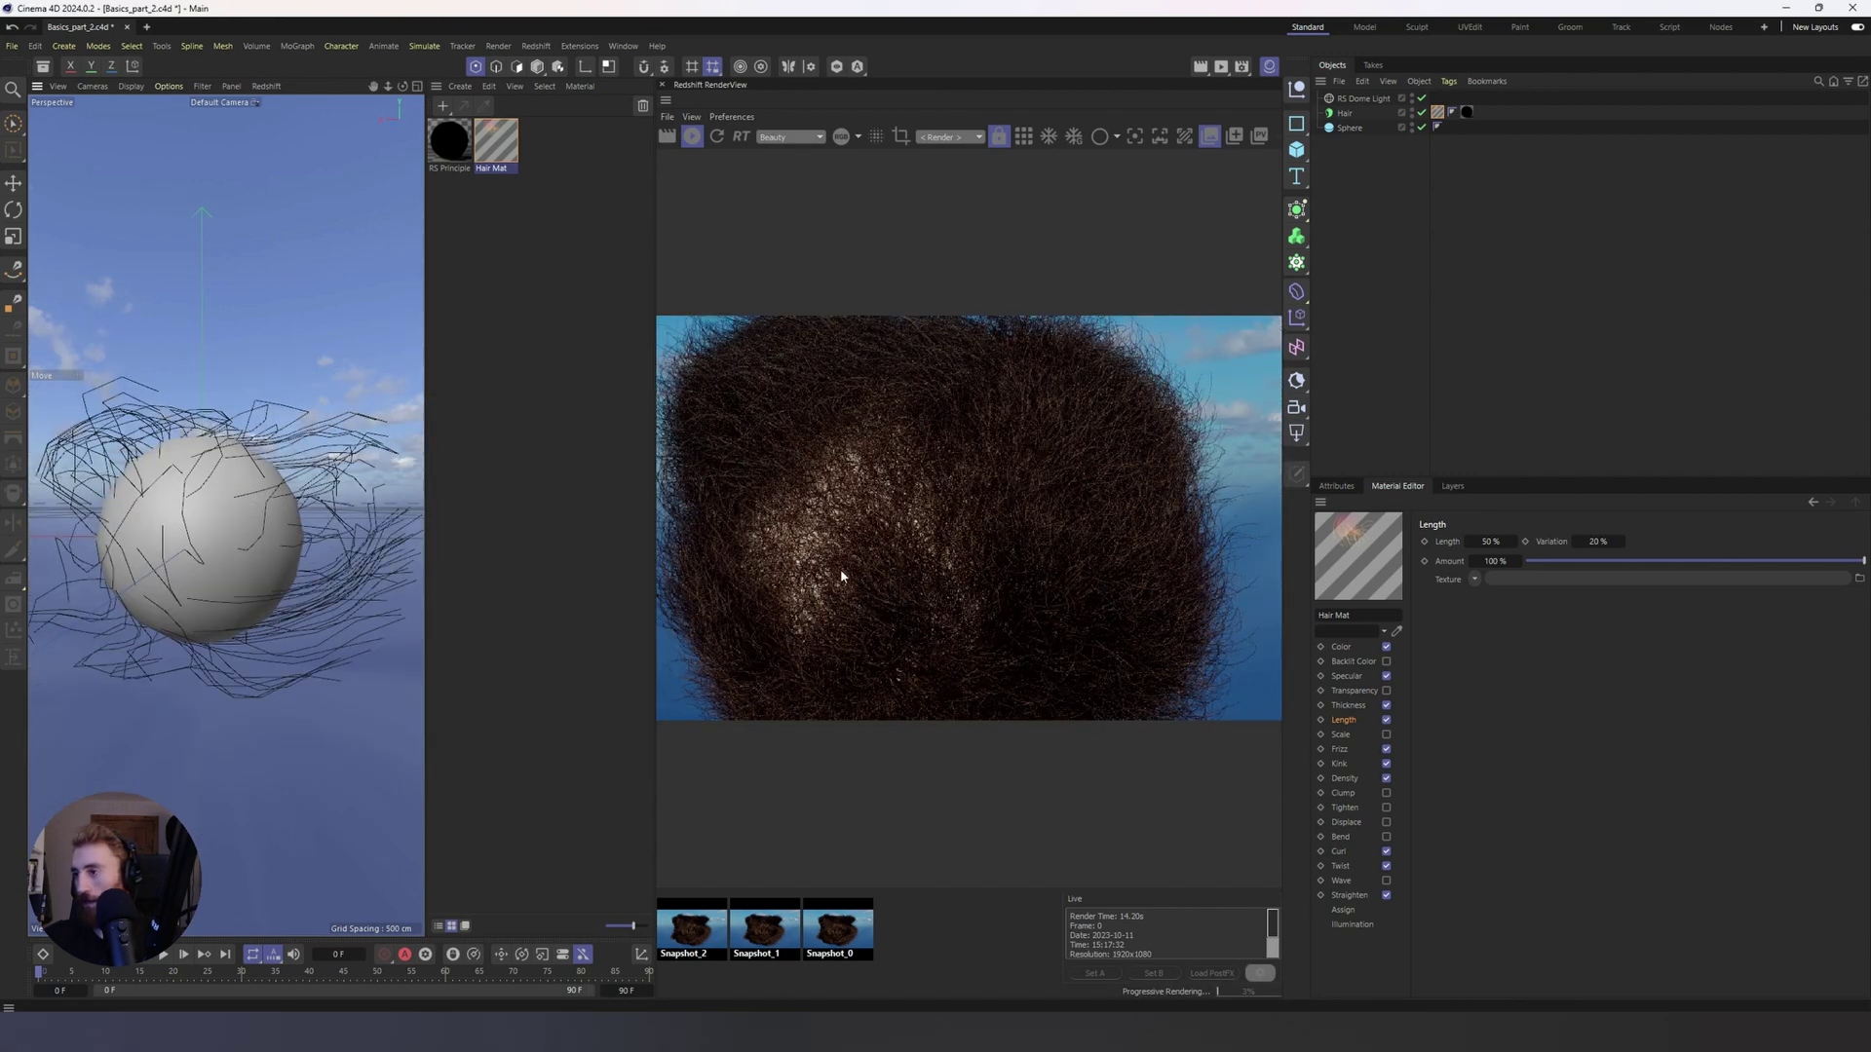
# Step: Open the RS Principled Hair node graph, move the C4D Hair Attributes node away from the RS Principled Hair node, and close the graph
pyautogui.keyDown('alt'); pyautogui.moveTo(229, 441); pyautogui.dragTo(296, 294); pyautogui.keyUp('alt')
pyautogui.doubleClick(449, 140)
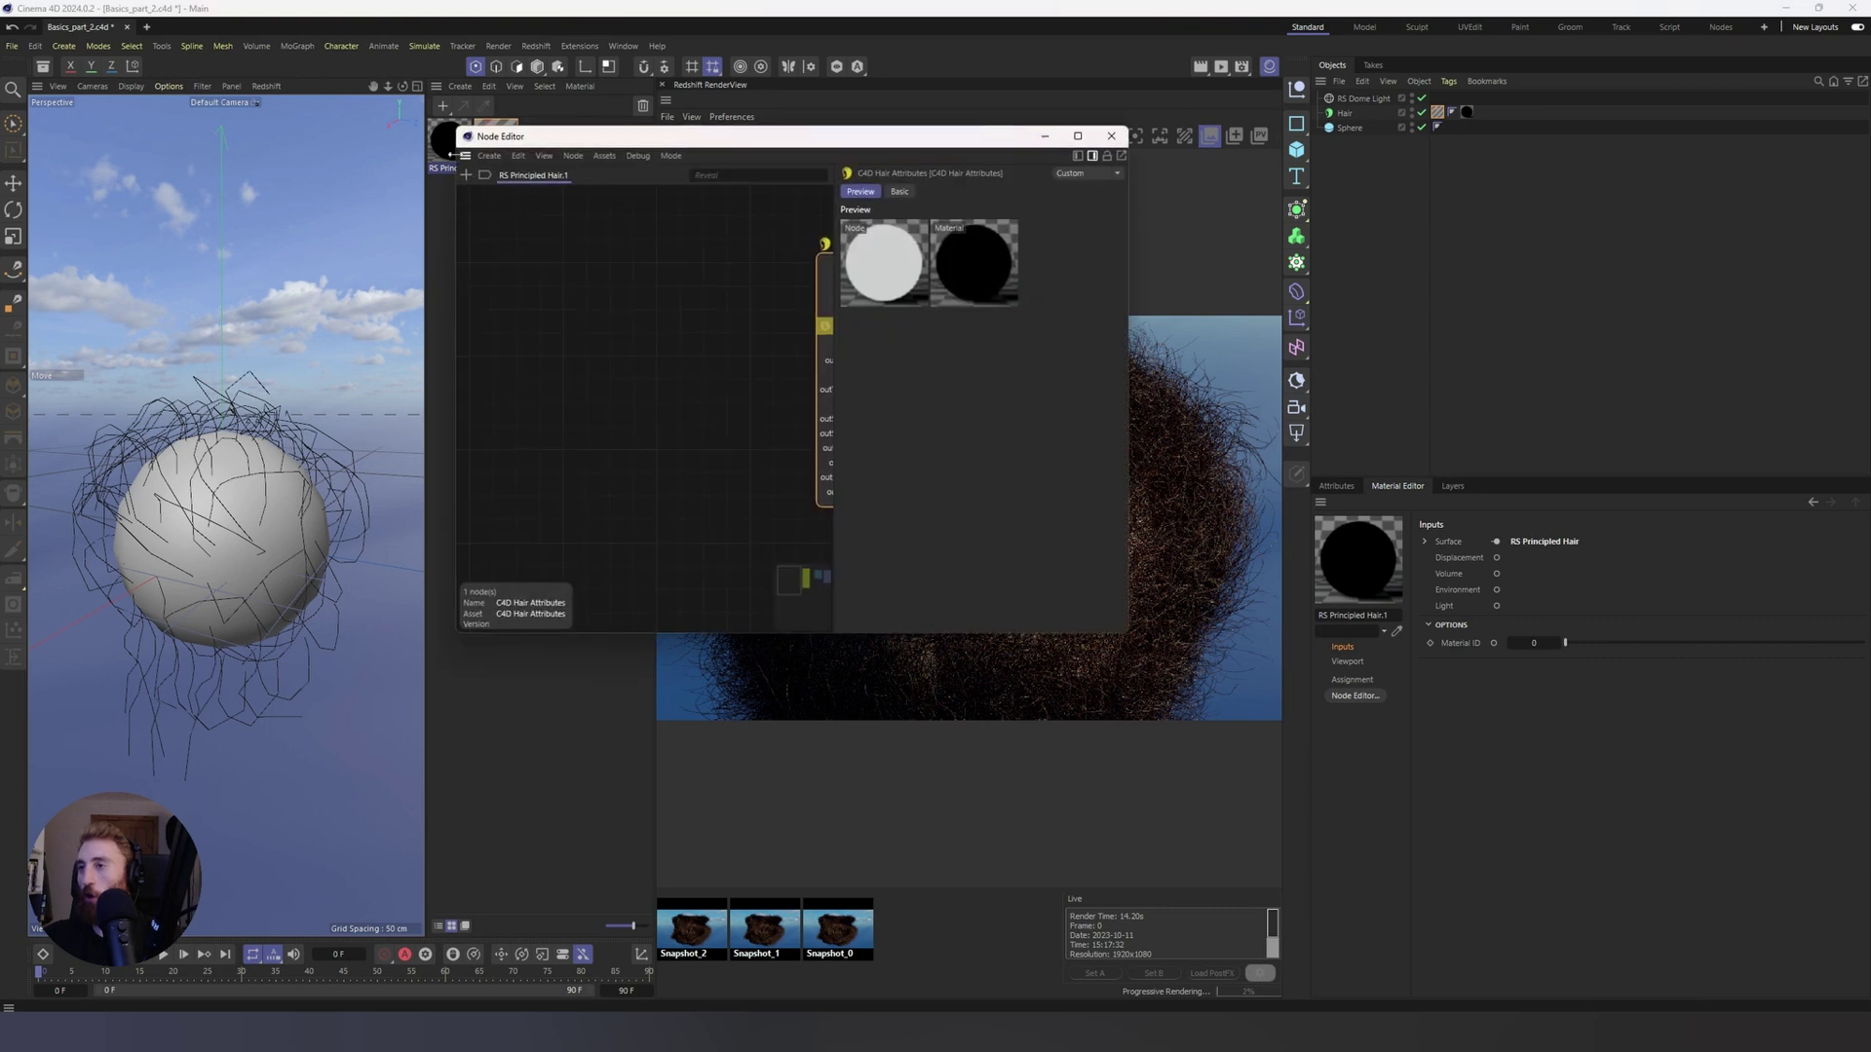
pyautogui.scroll(-3, 640, 353)
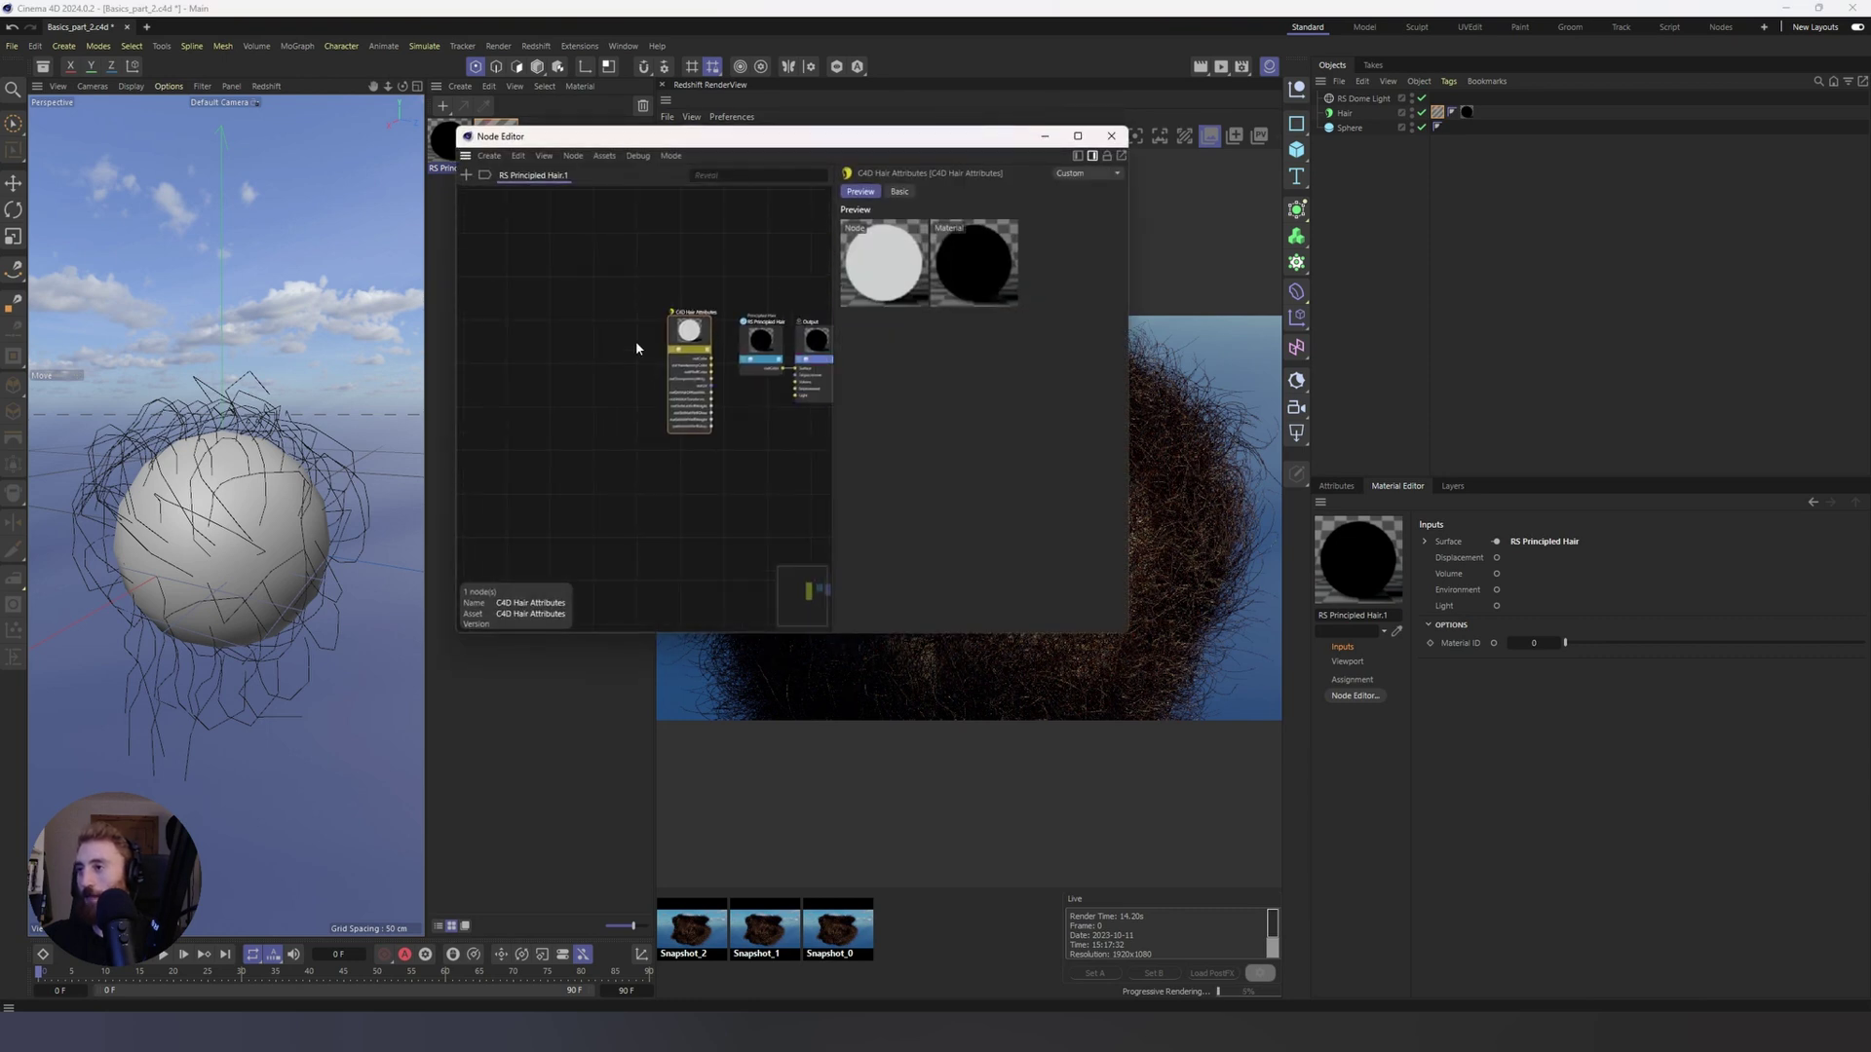
pyautogui.moveTo(699, 337); pyautogui.dragTo(644, 364)
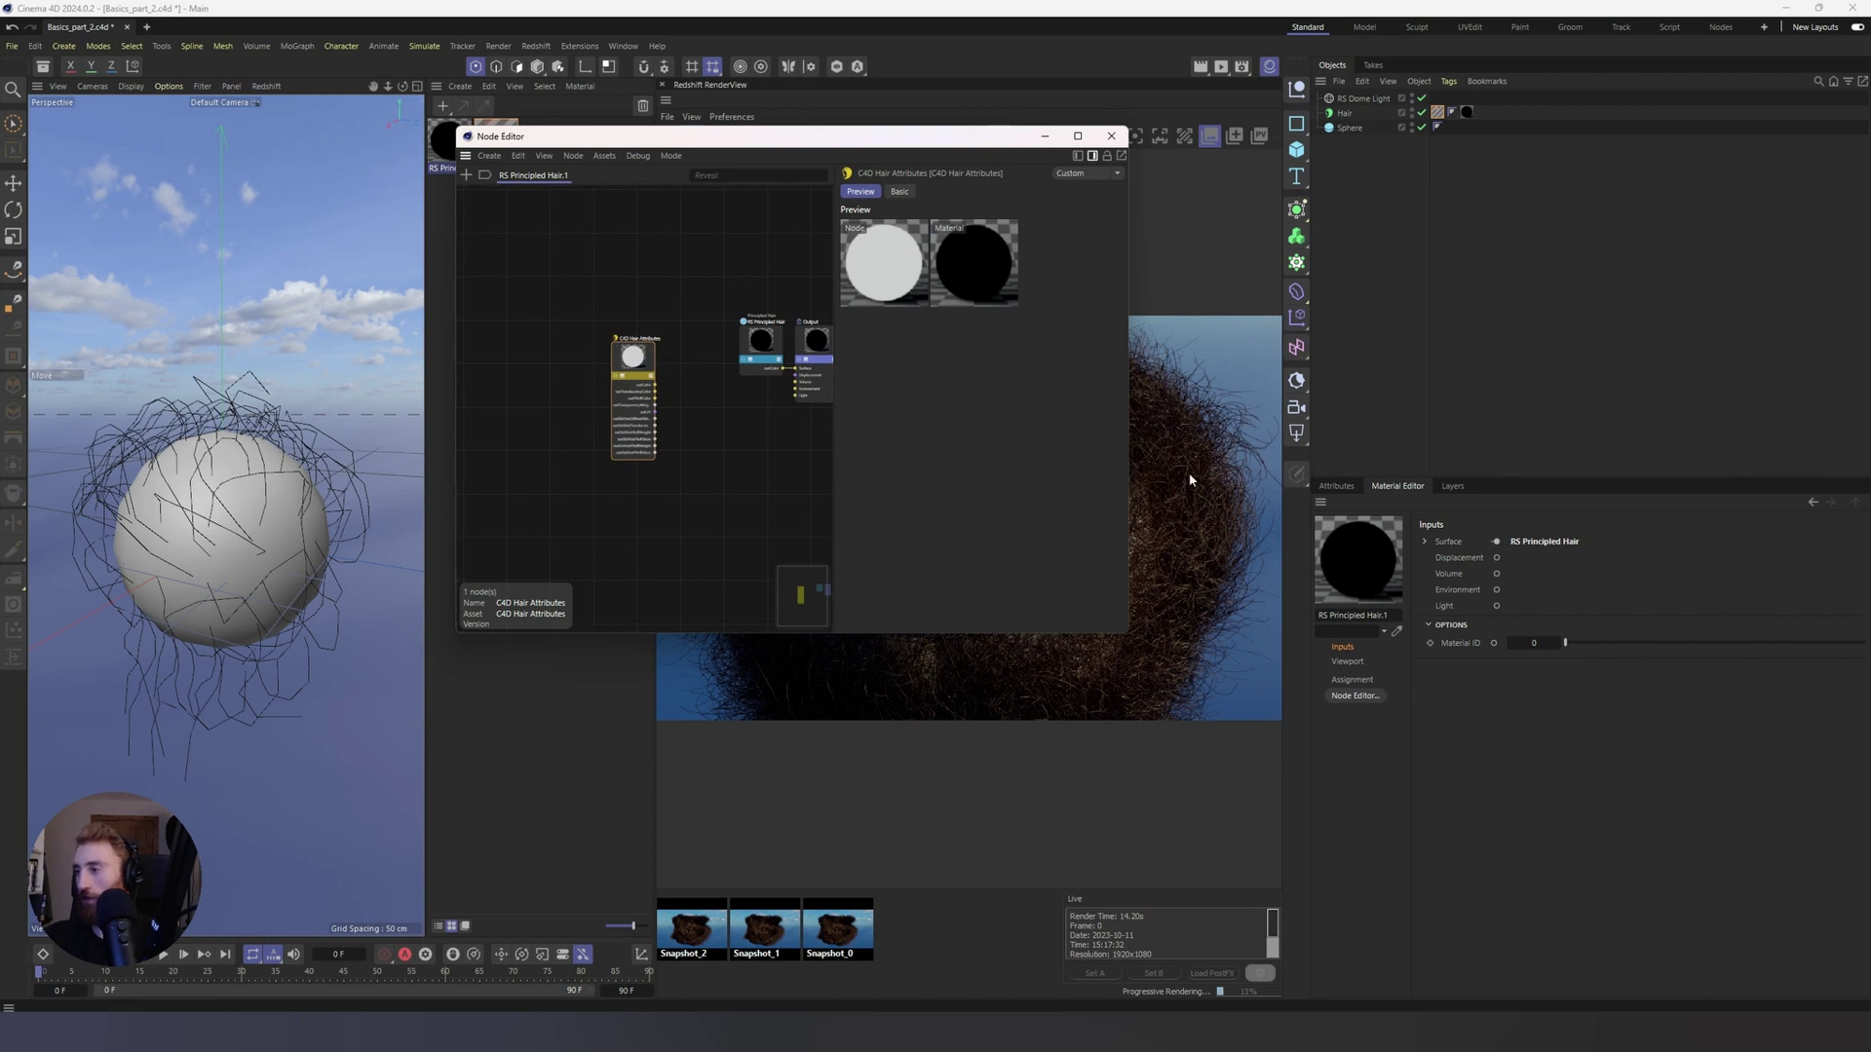
pyautogui.moveTo(899, 151); pyautogui.dragTo(542, 343)
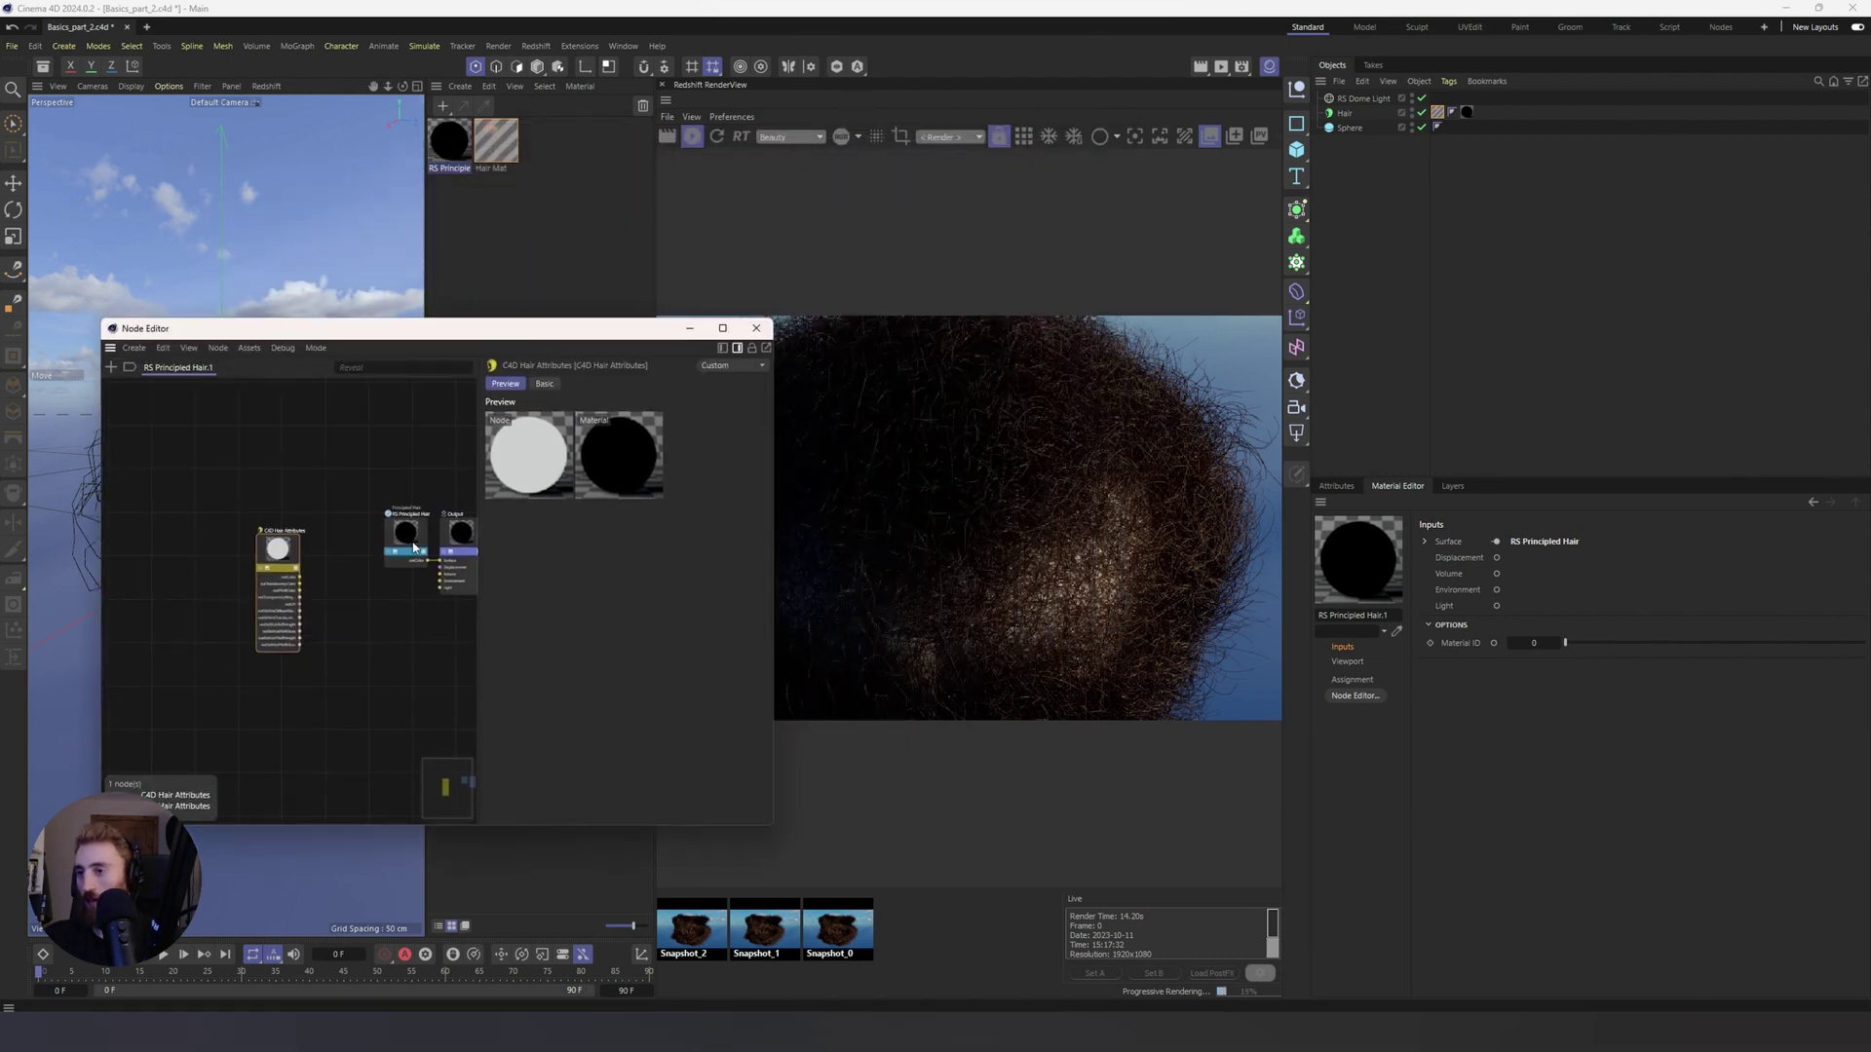
pyautogui.scroll(5, 364, 567)
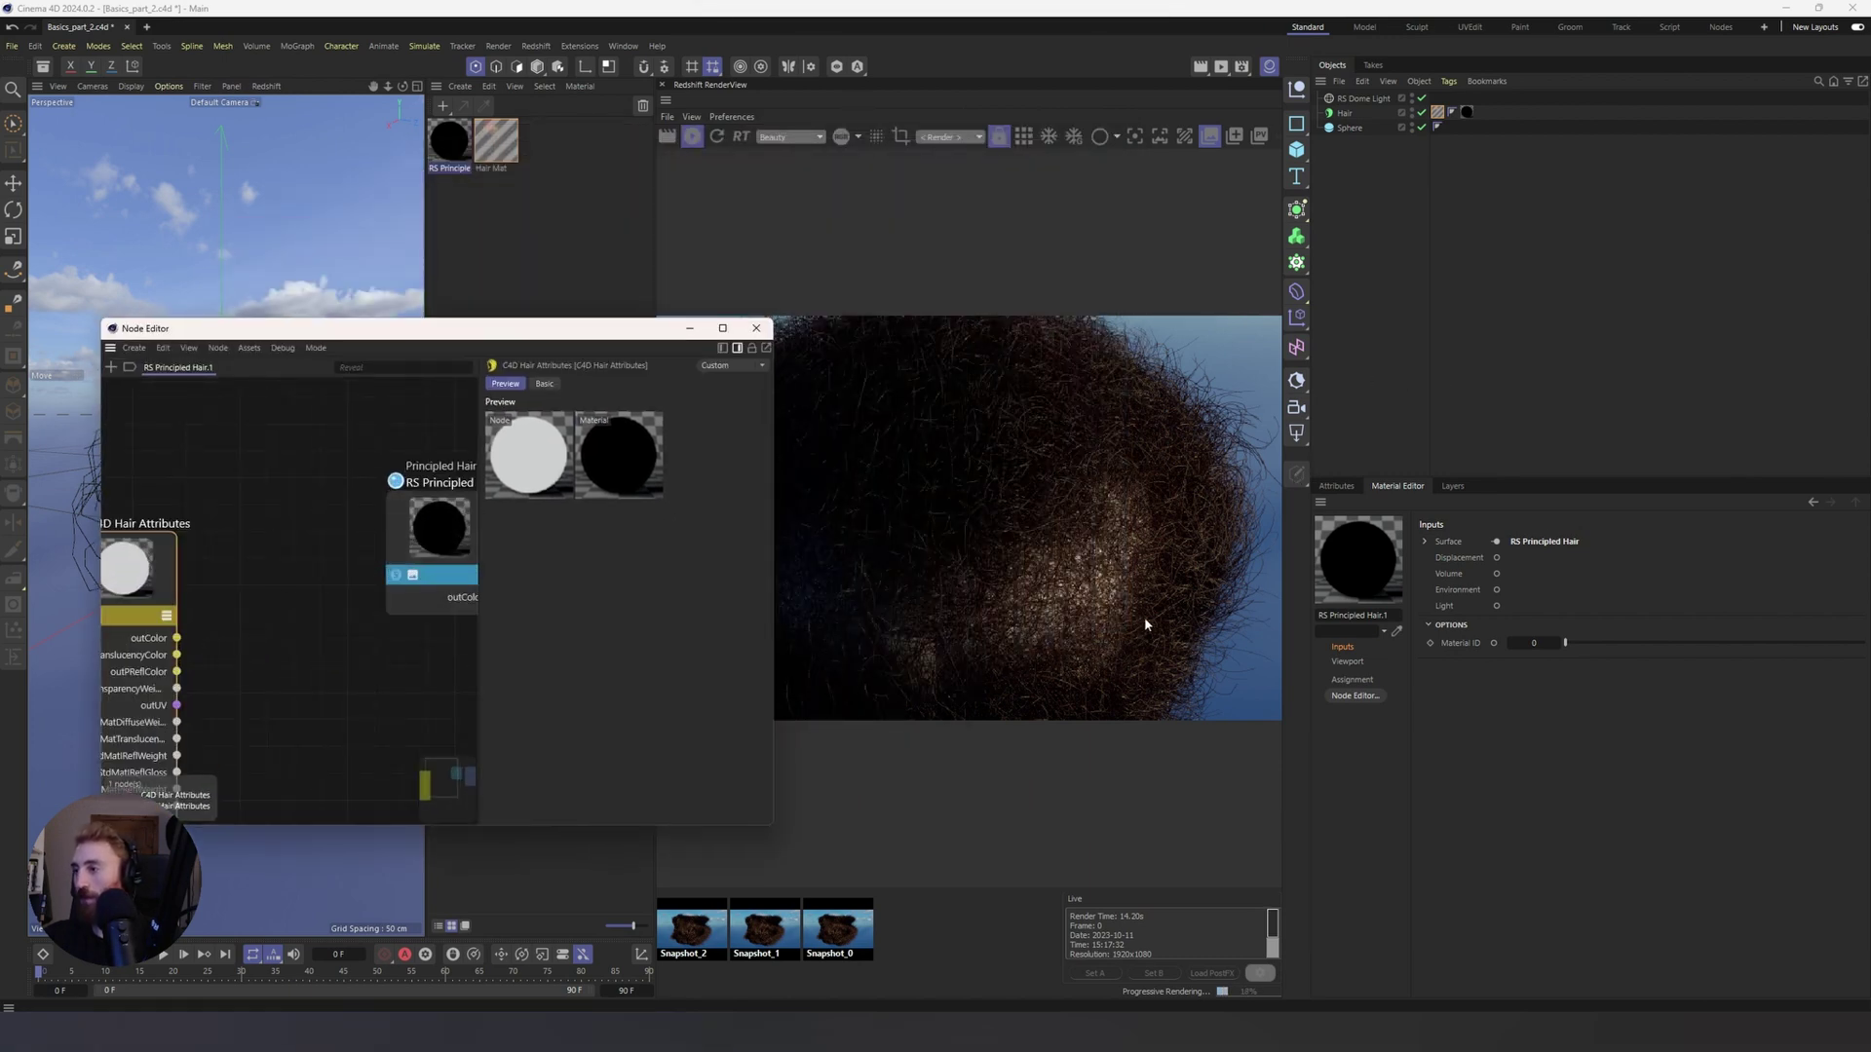
pyautogui.moveTo(422, 331); pyautogui.dragTo(410, 563)
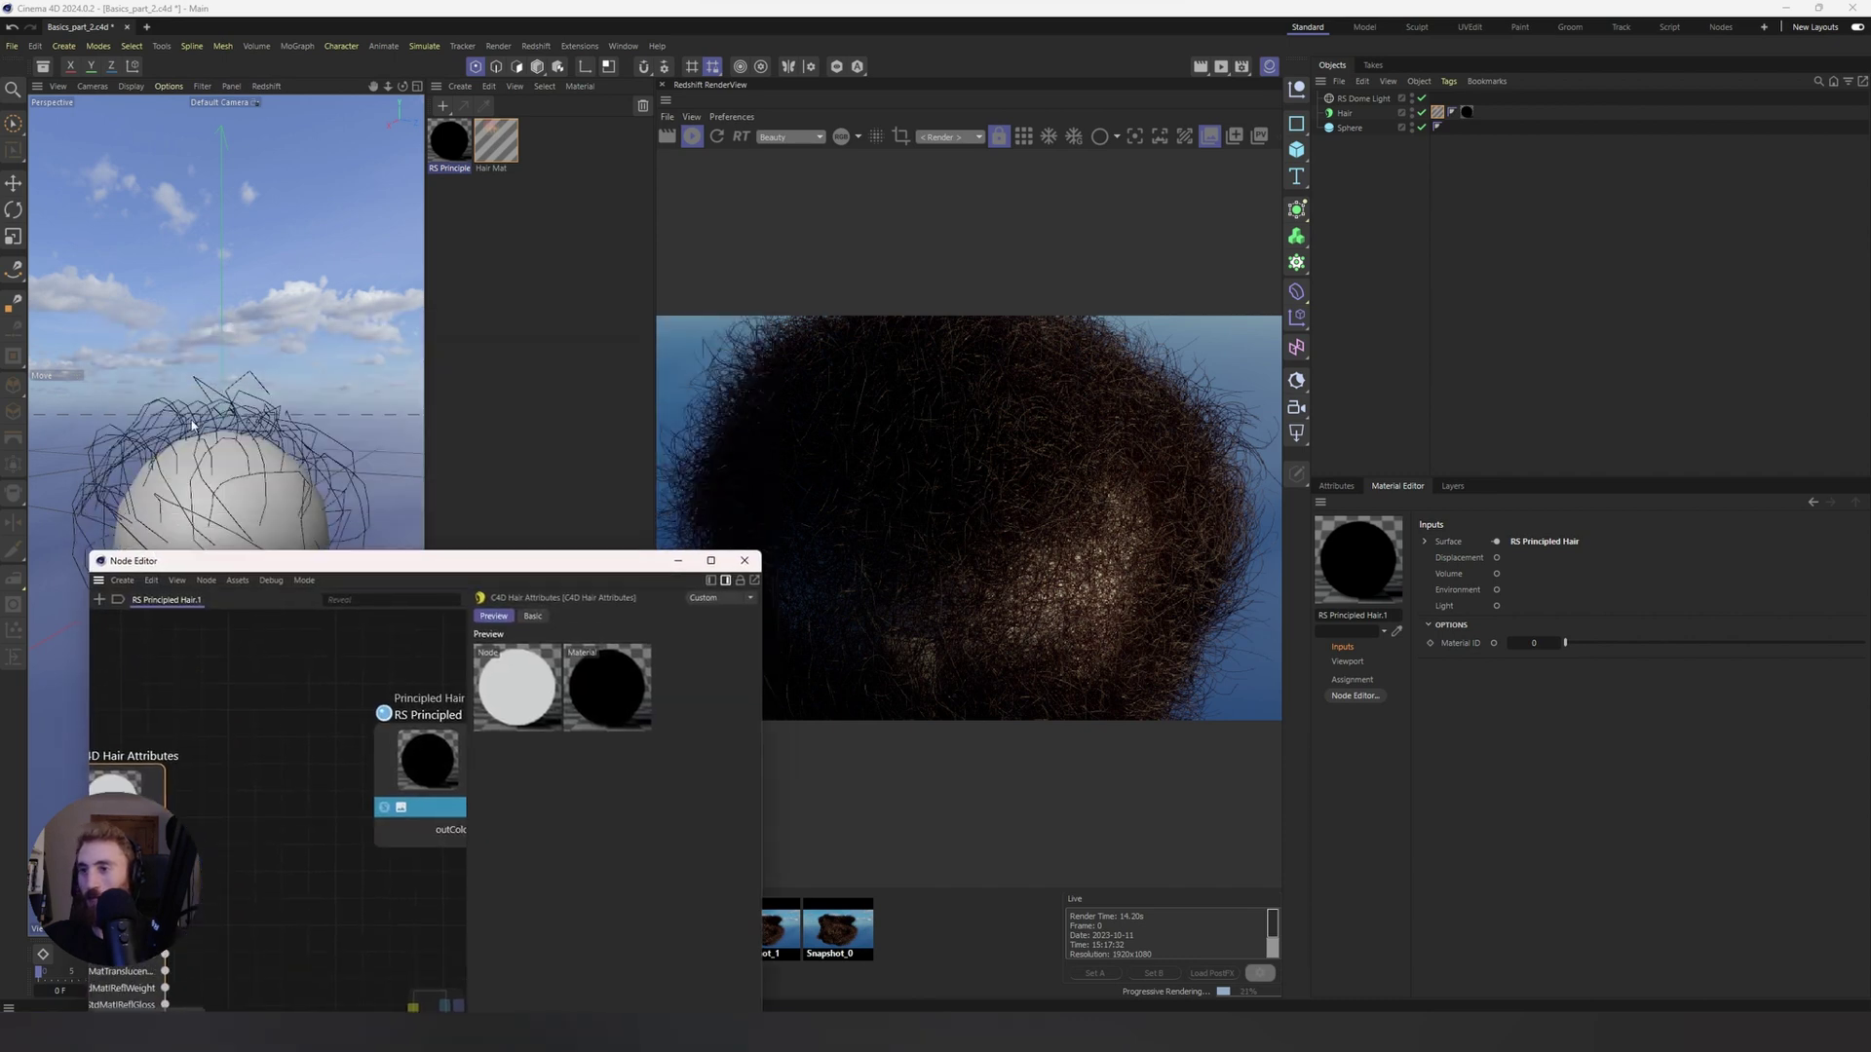
pyautogui.click(496, 141)
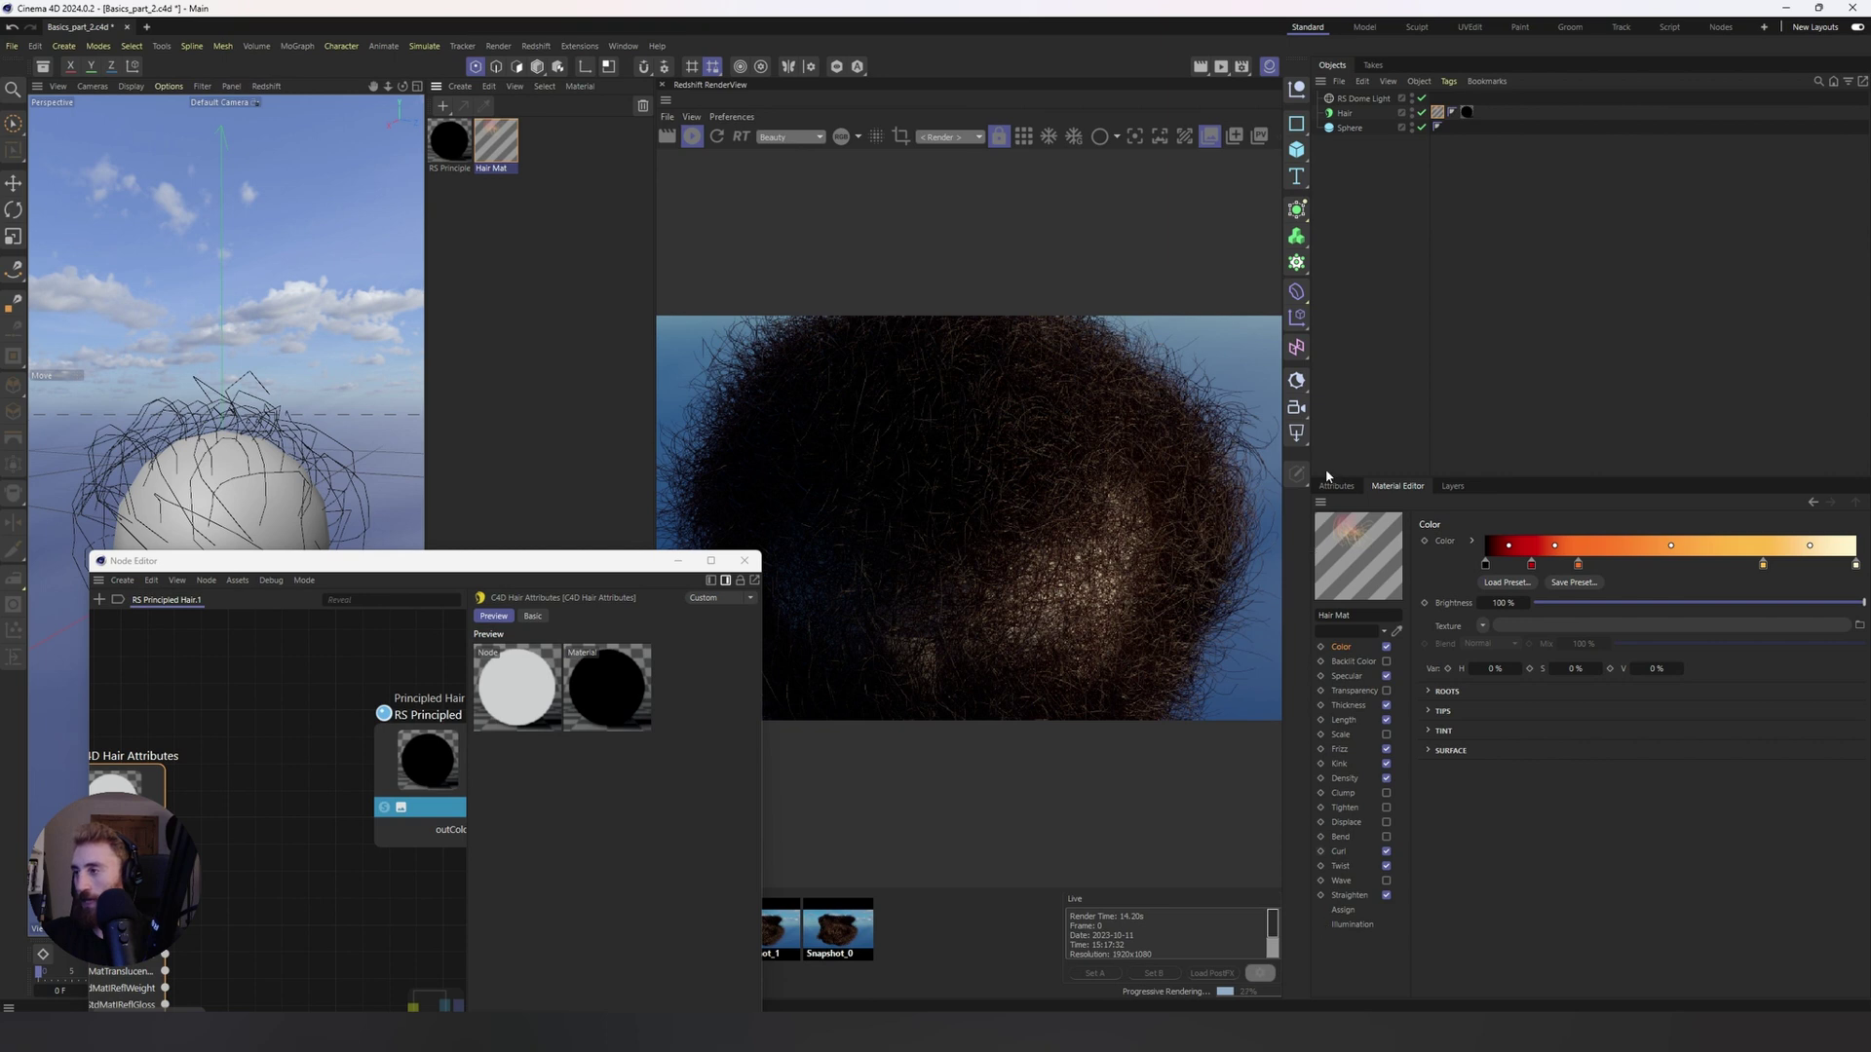
pyautogui.click(745, 561)
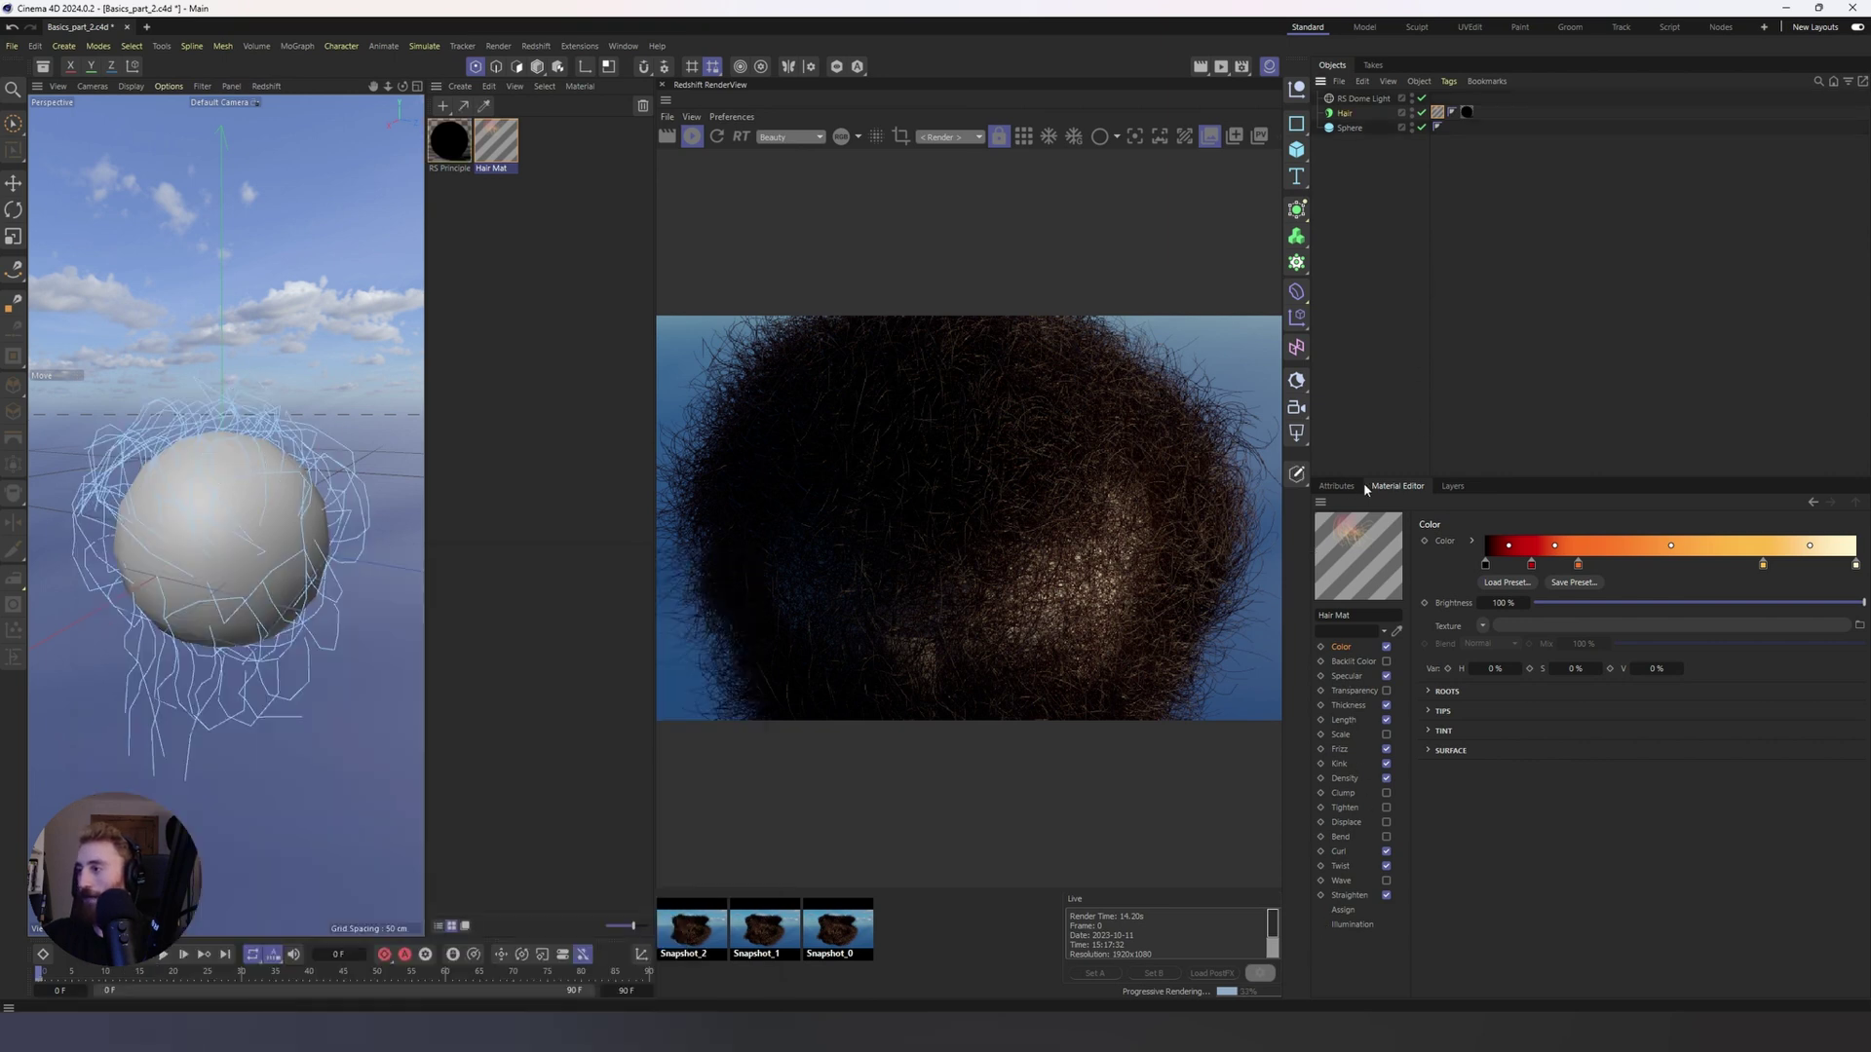
# Step: Review the Hair object's guide settings, including the Roots count and segments and the Growth options
pyautogui.click(1335, 486)
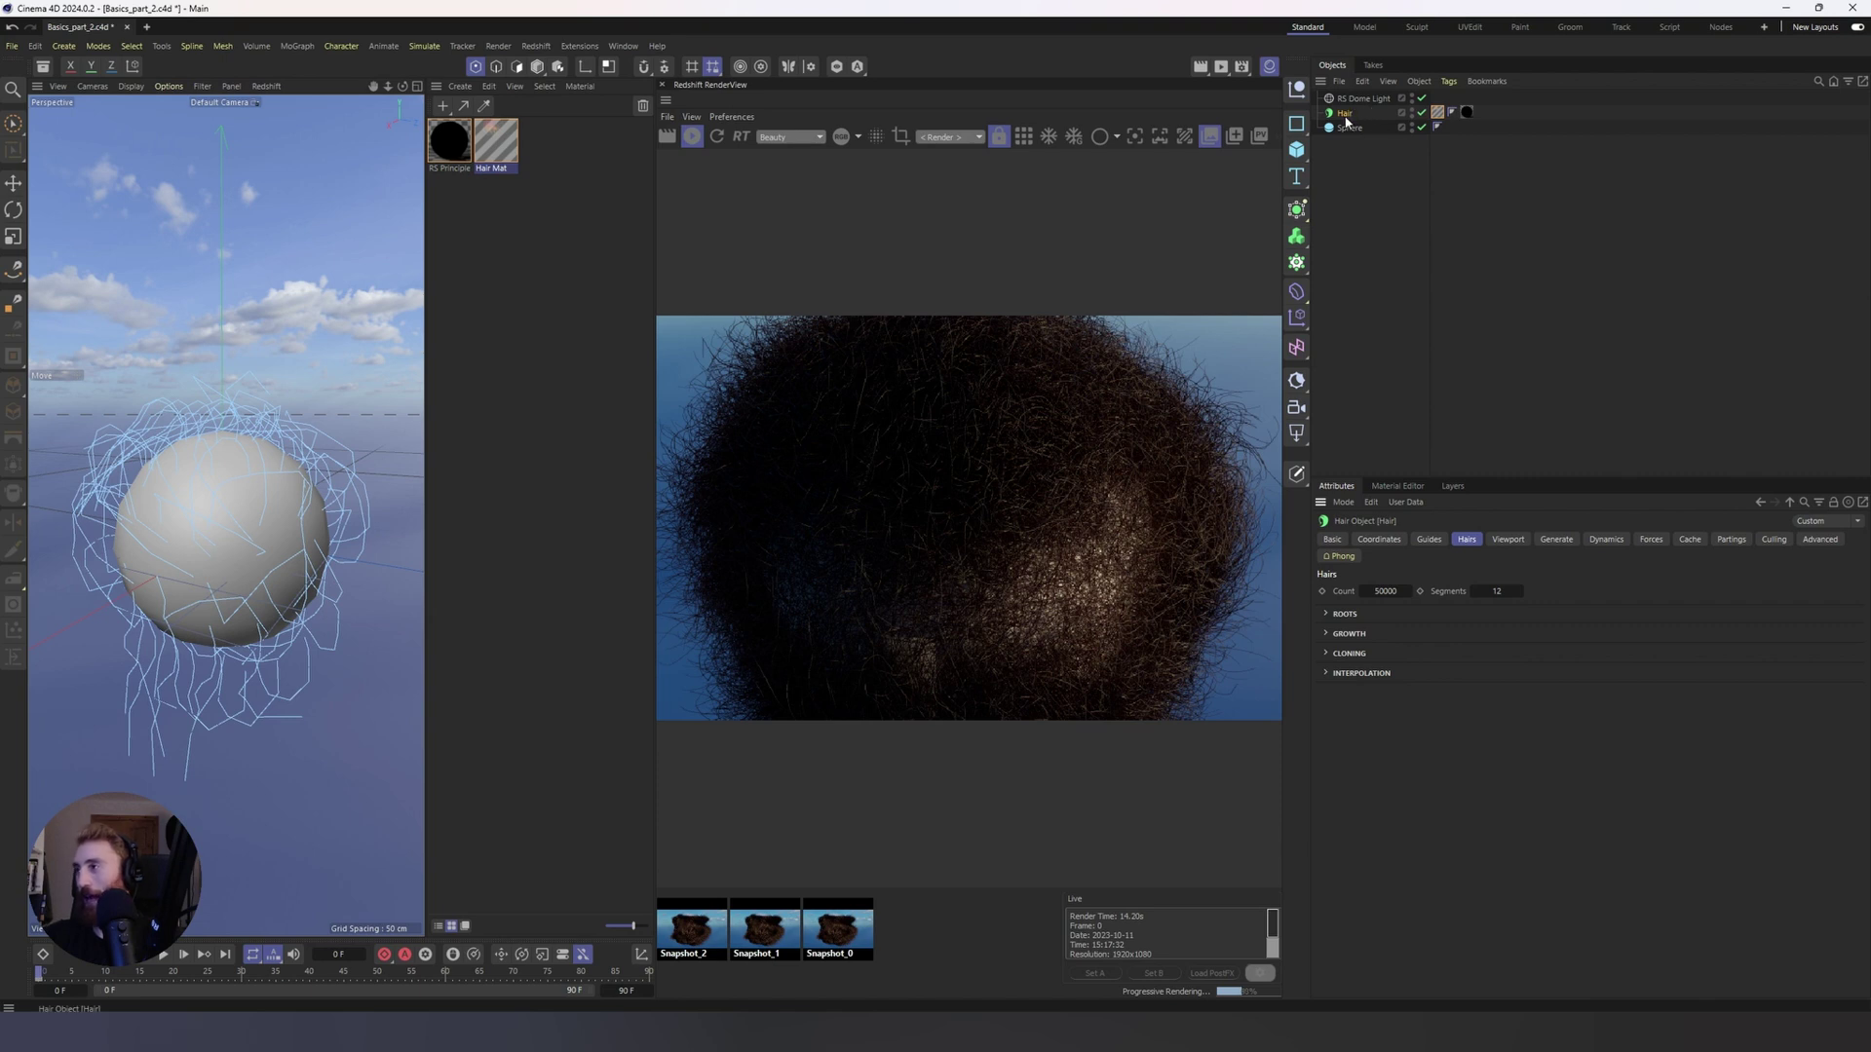
pyautogui.click(1428, 539)
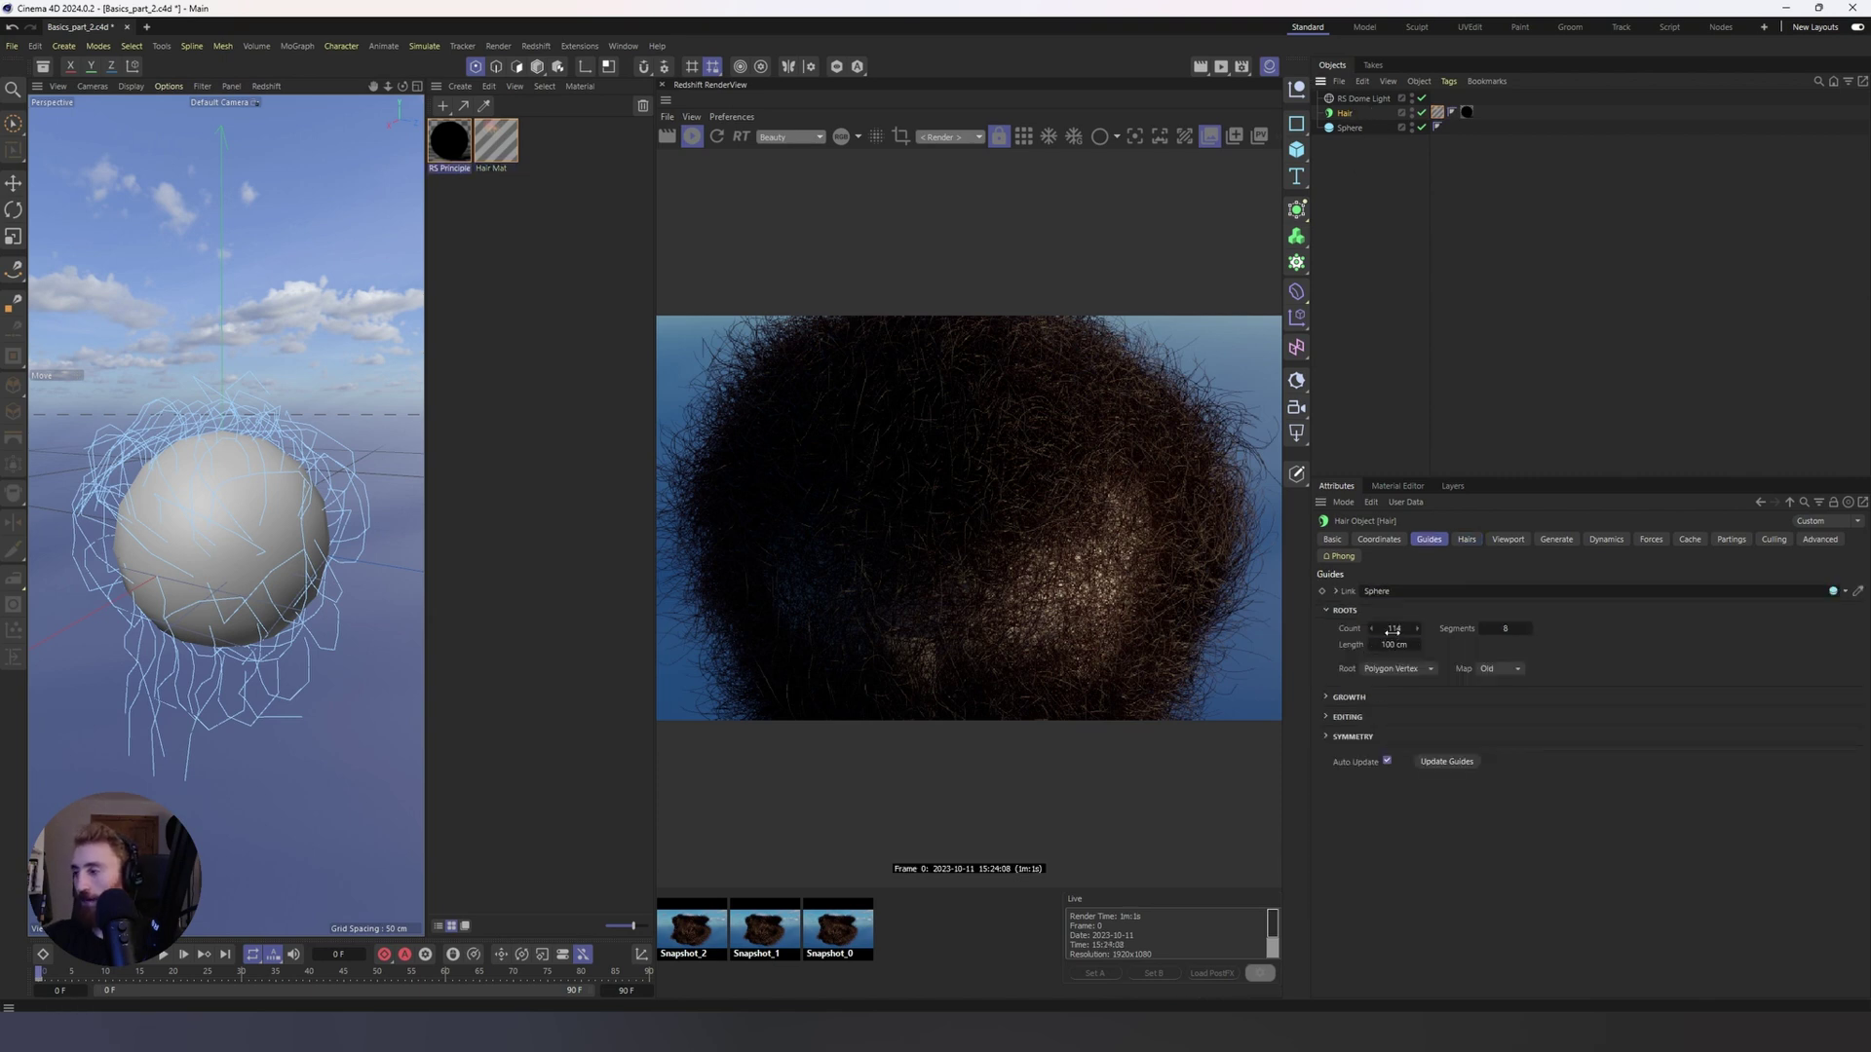
pyautogui.click(1394, 629)
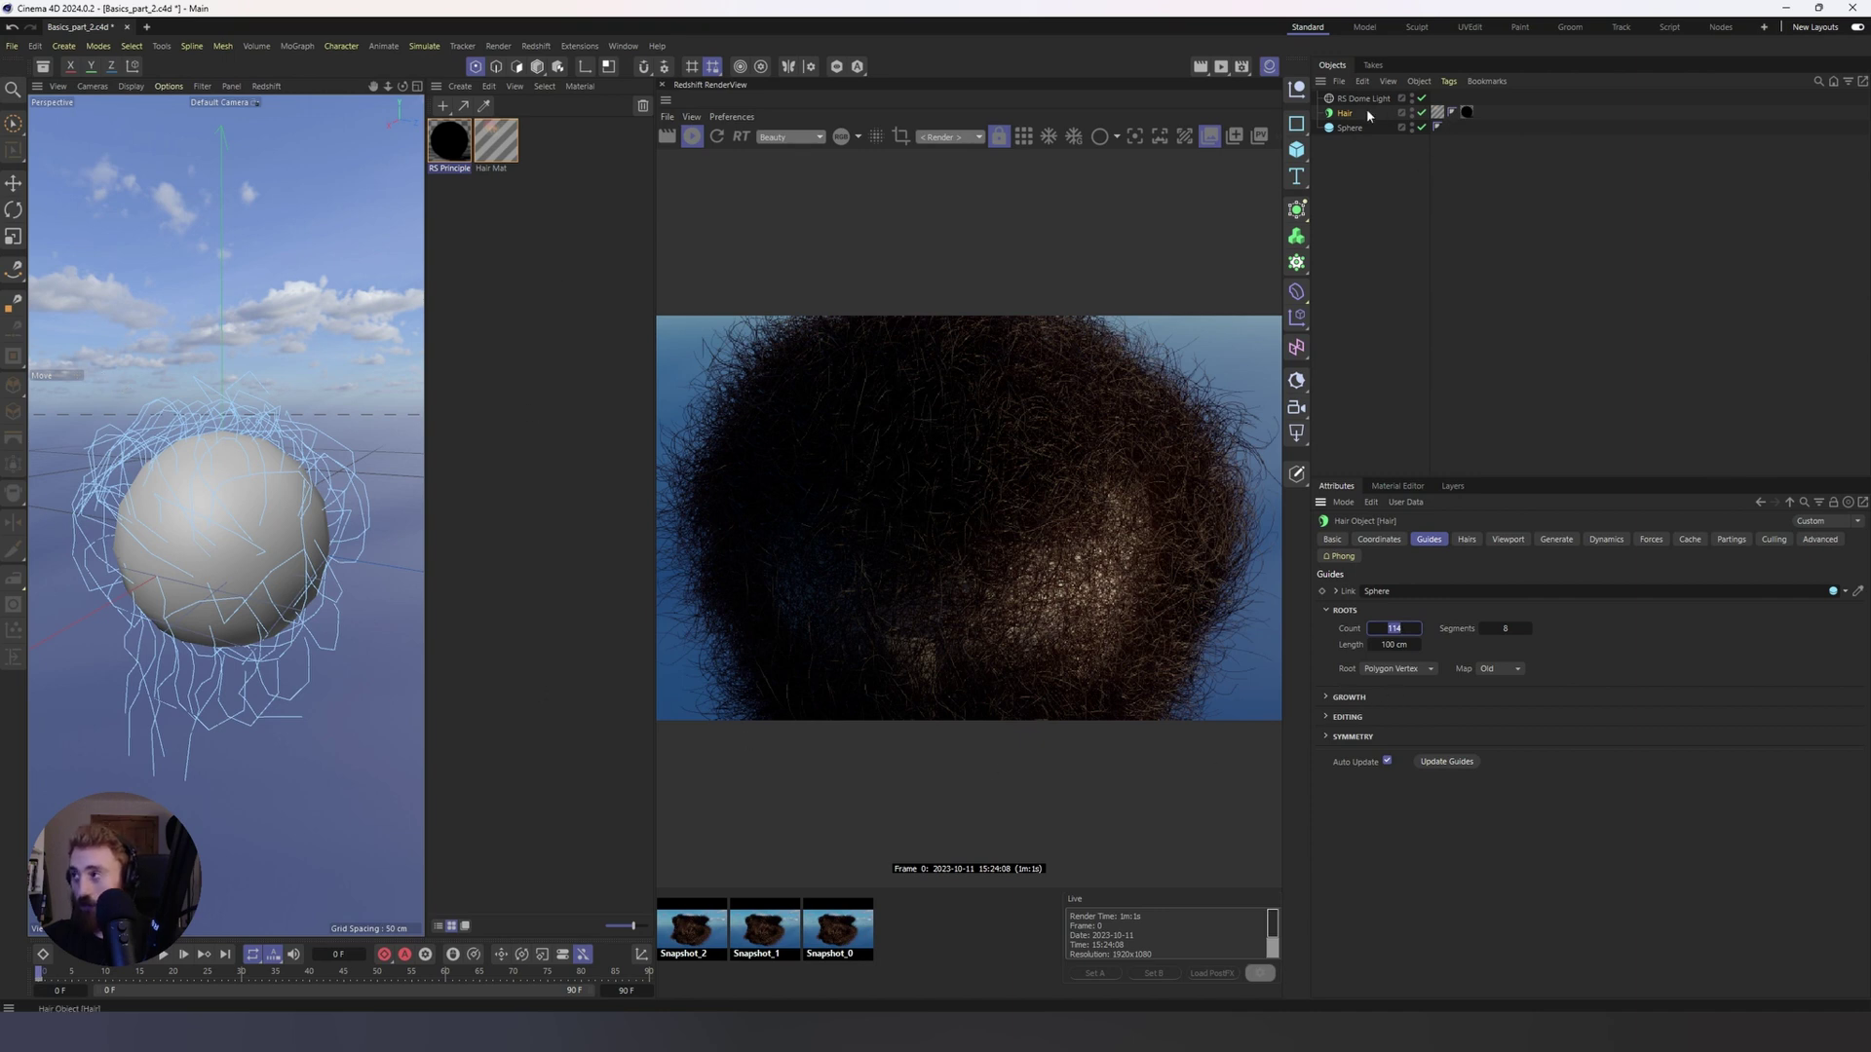
pyautogui.click(1507, 629)
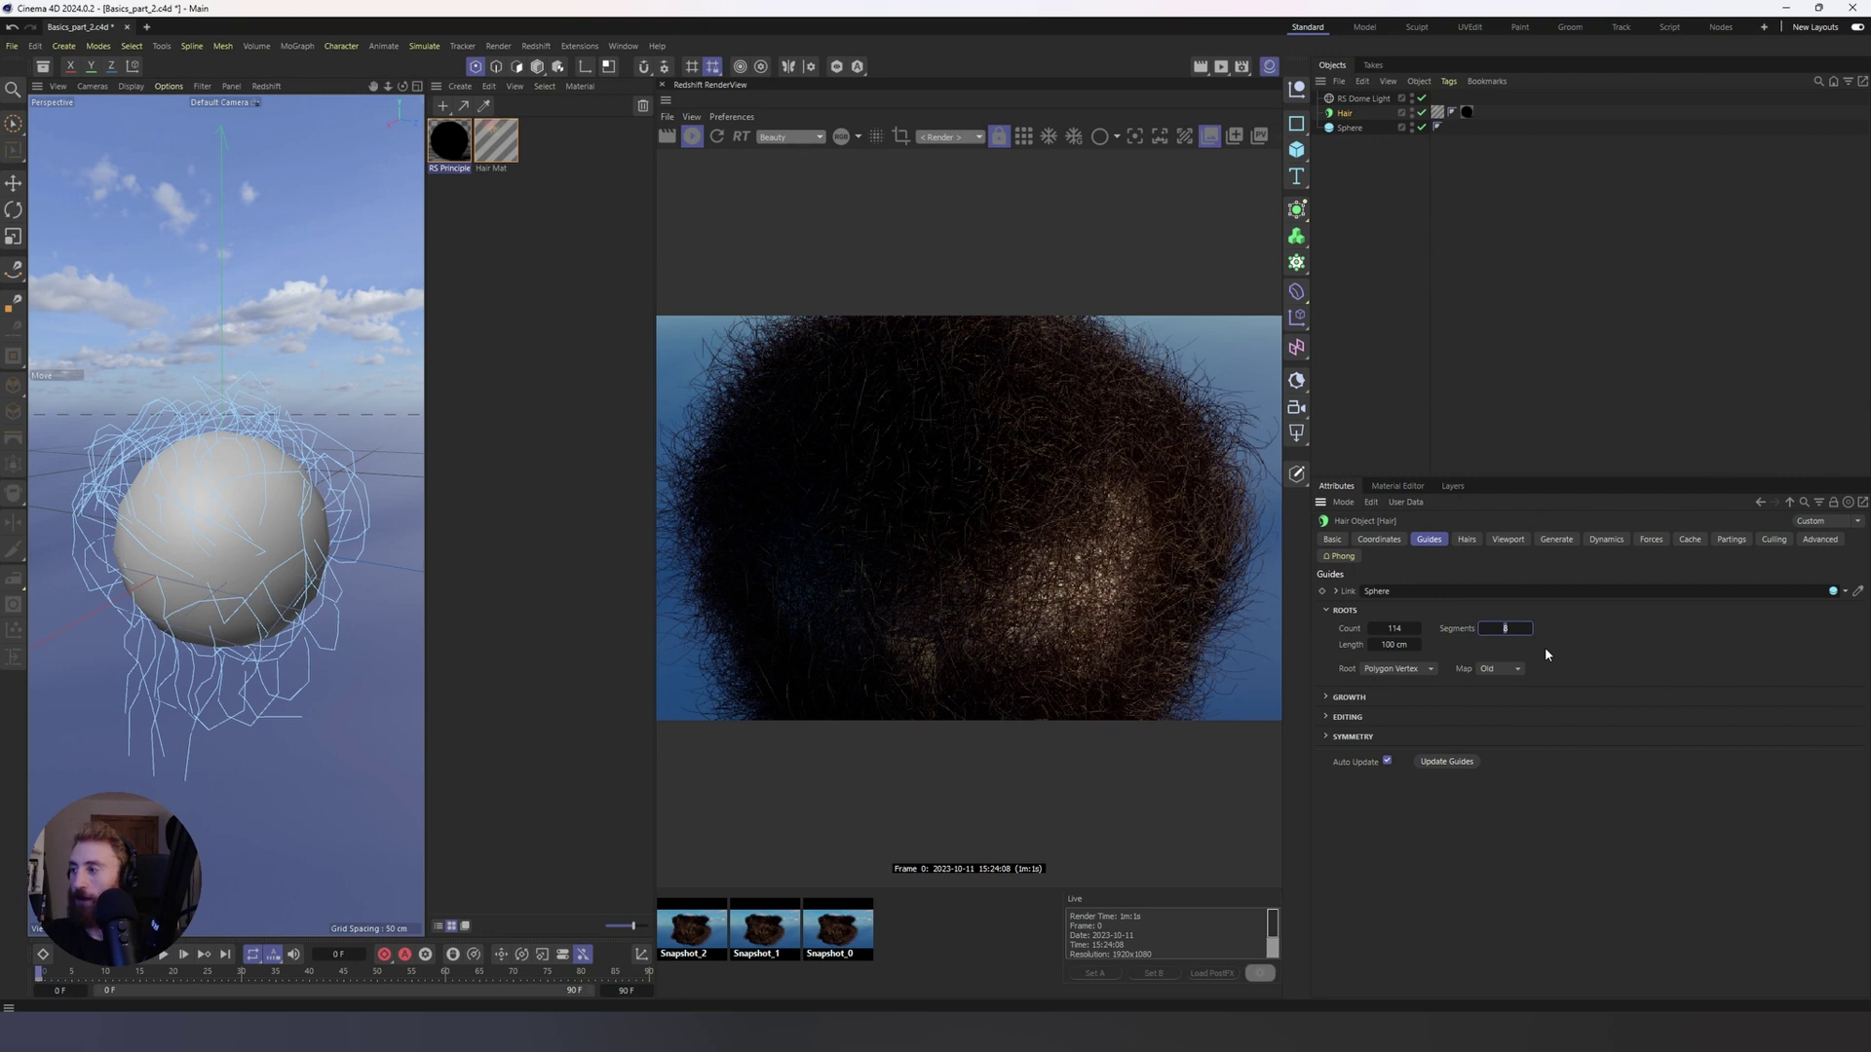
pyautogui.click(1332, 698)
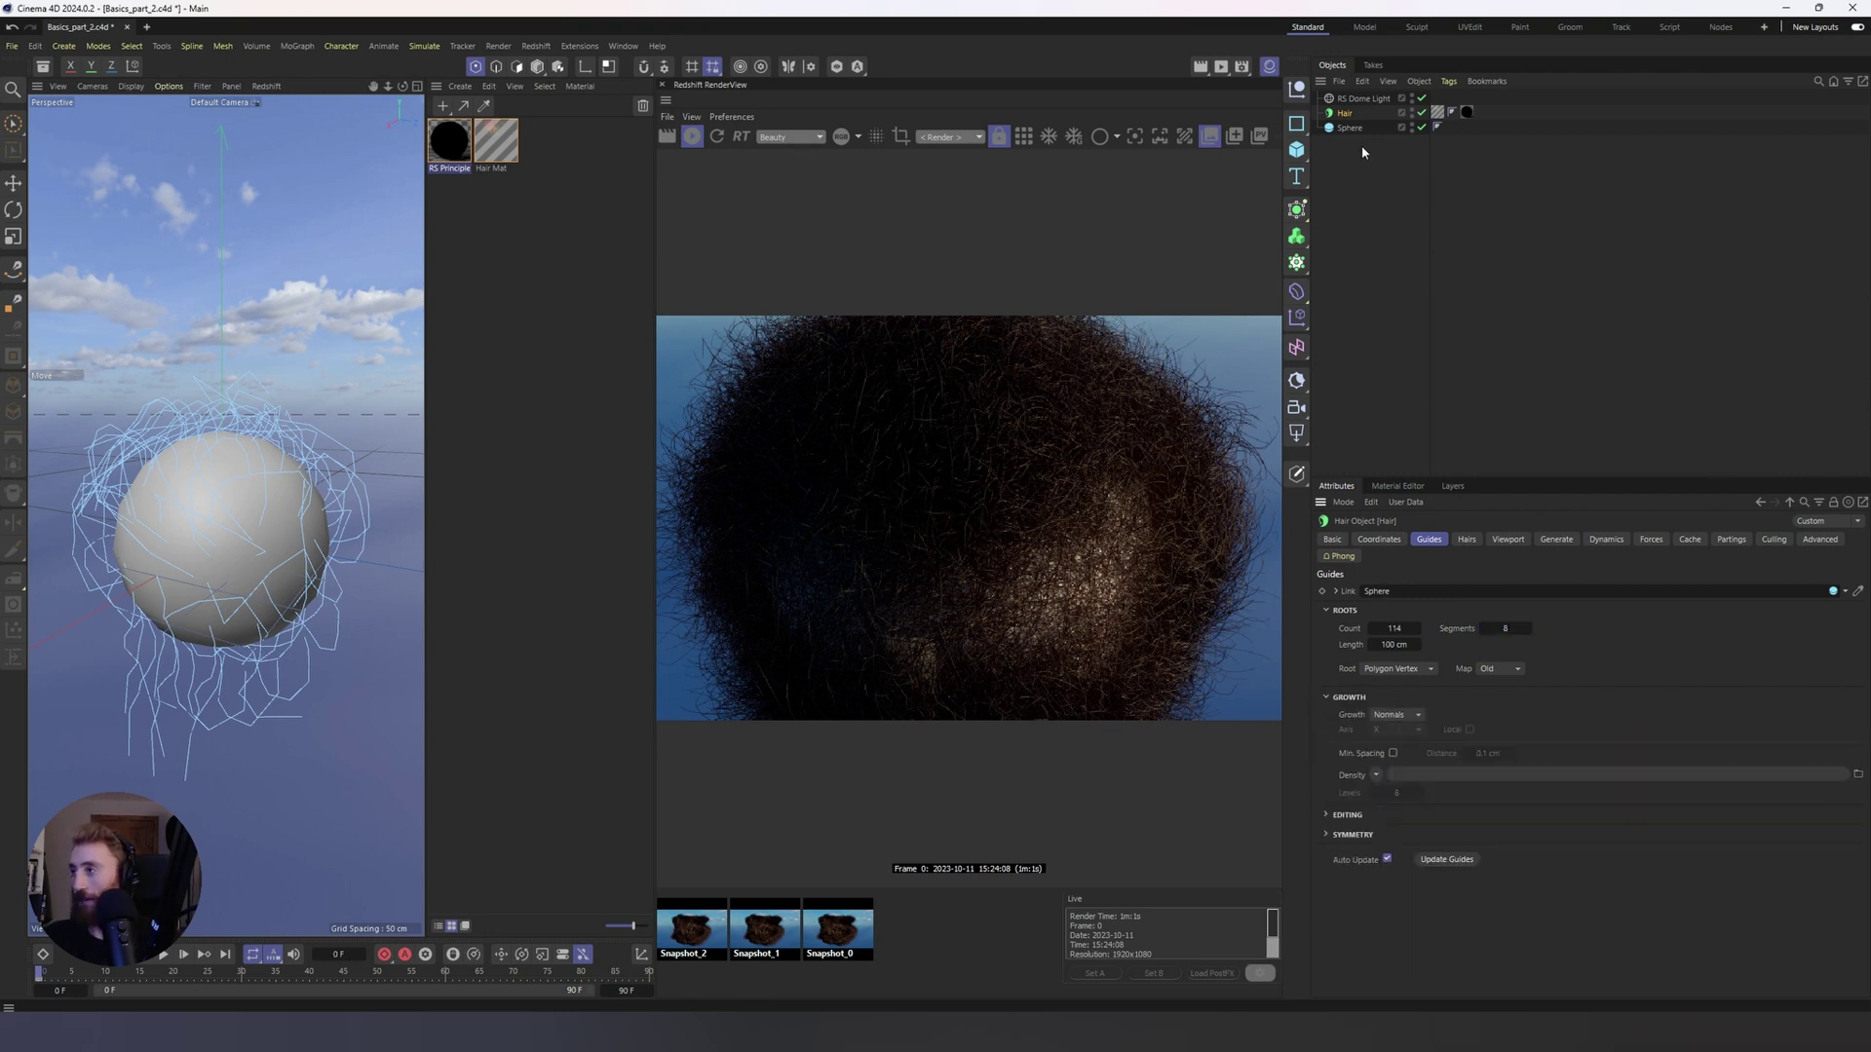
# Step: Set the Hair object's hair Count to 10000 and its Cloning Clone value to 5
pyautogui.click(1467, 539)
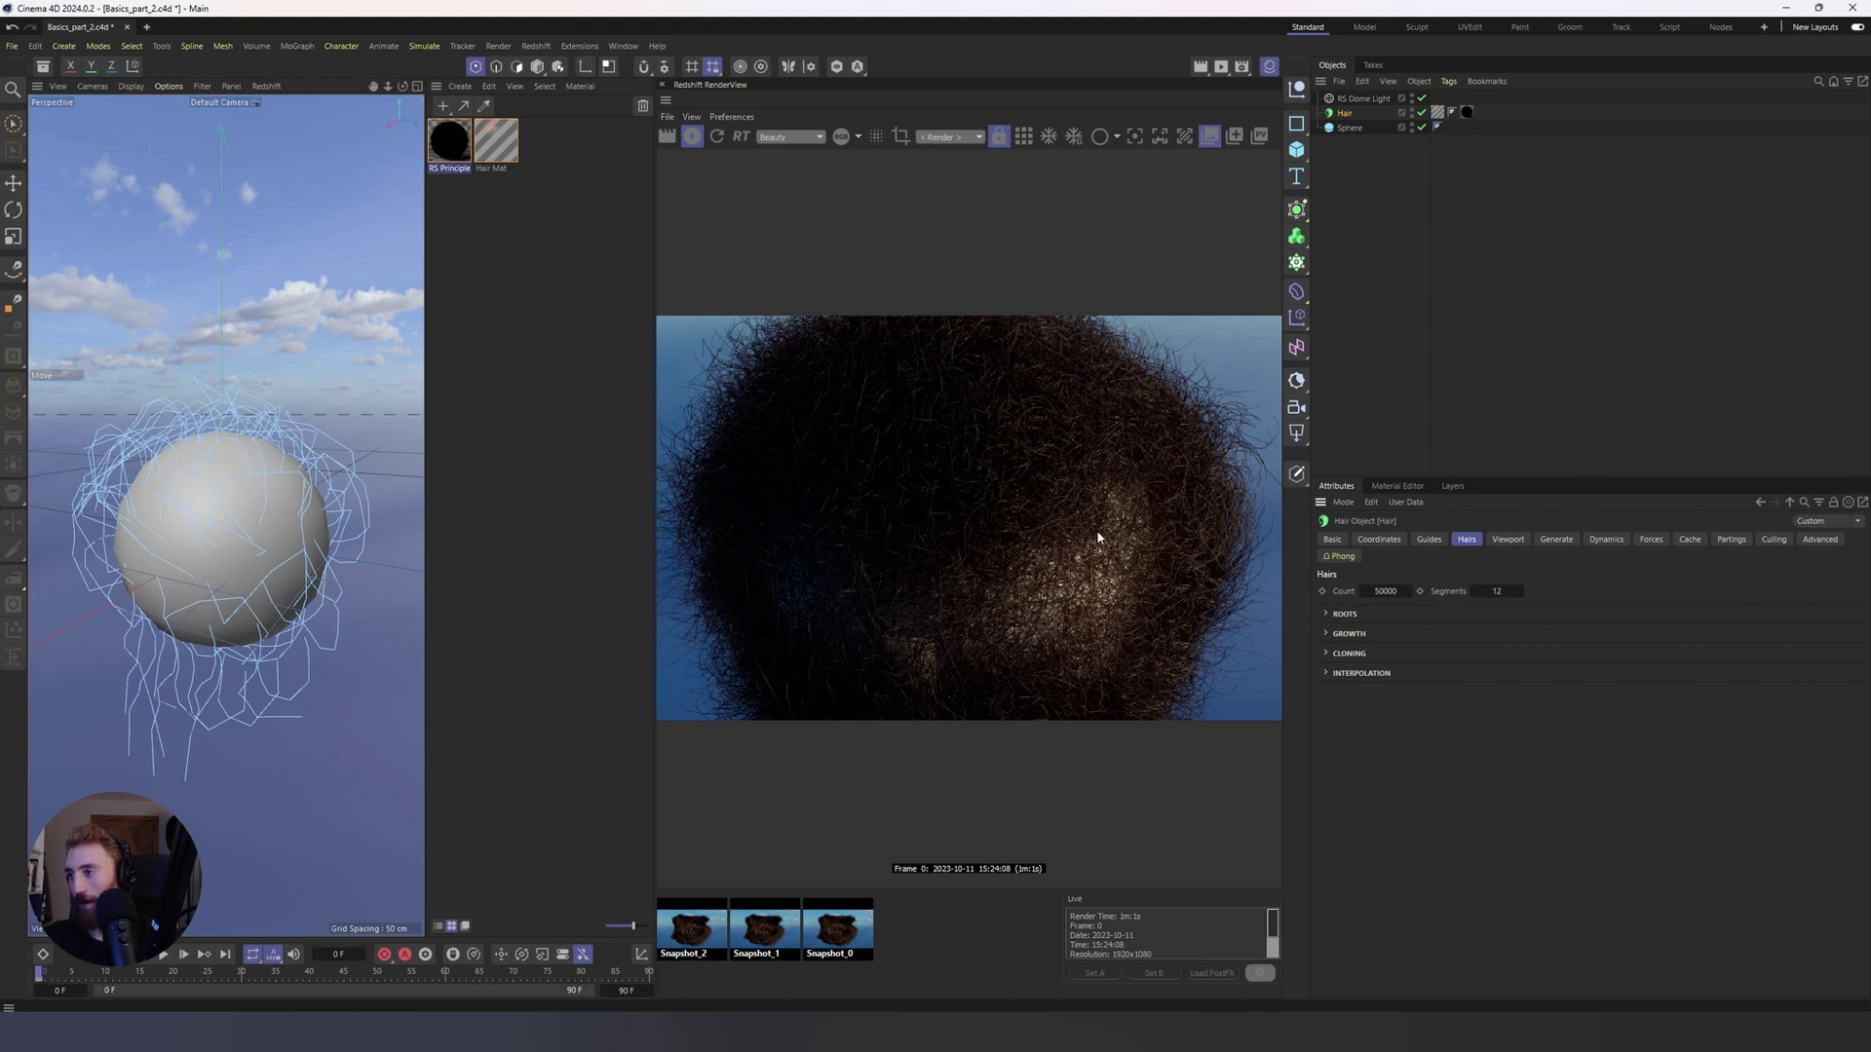
pyautogui.click(1332, 618)
pyautogui.click(1331, 614)
pyautogui.click(1331, 653)
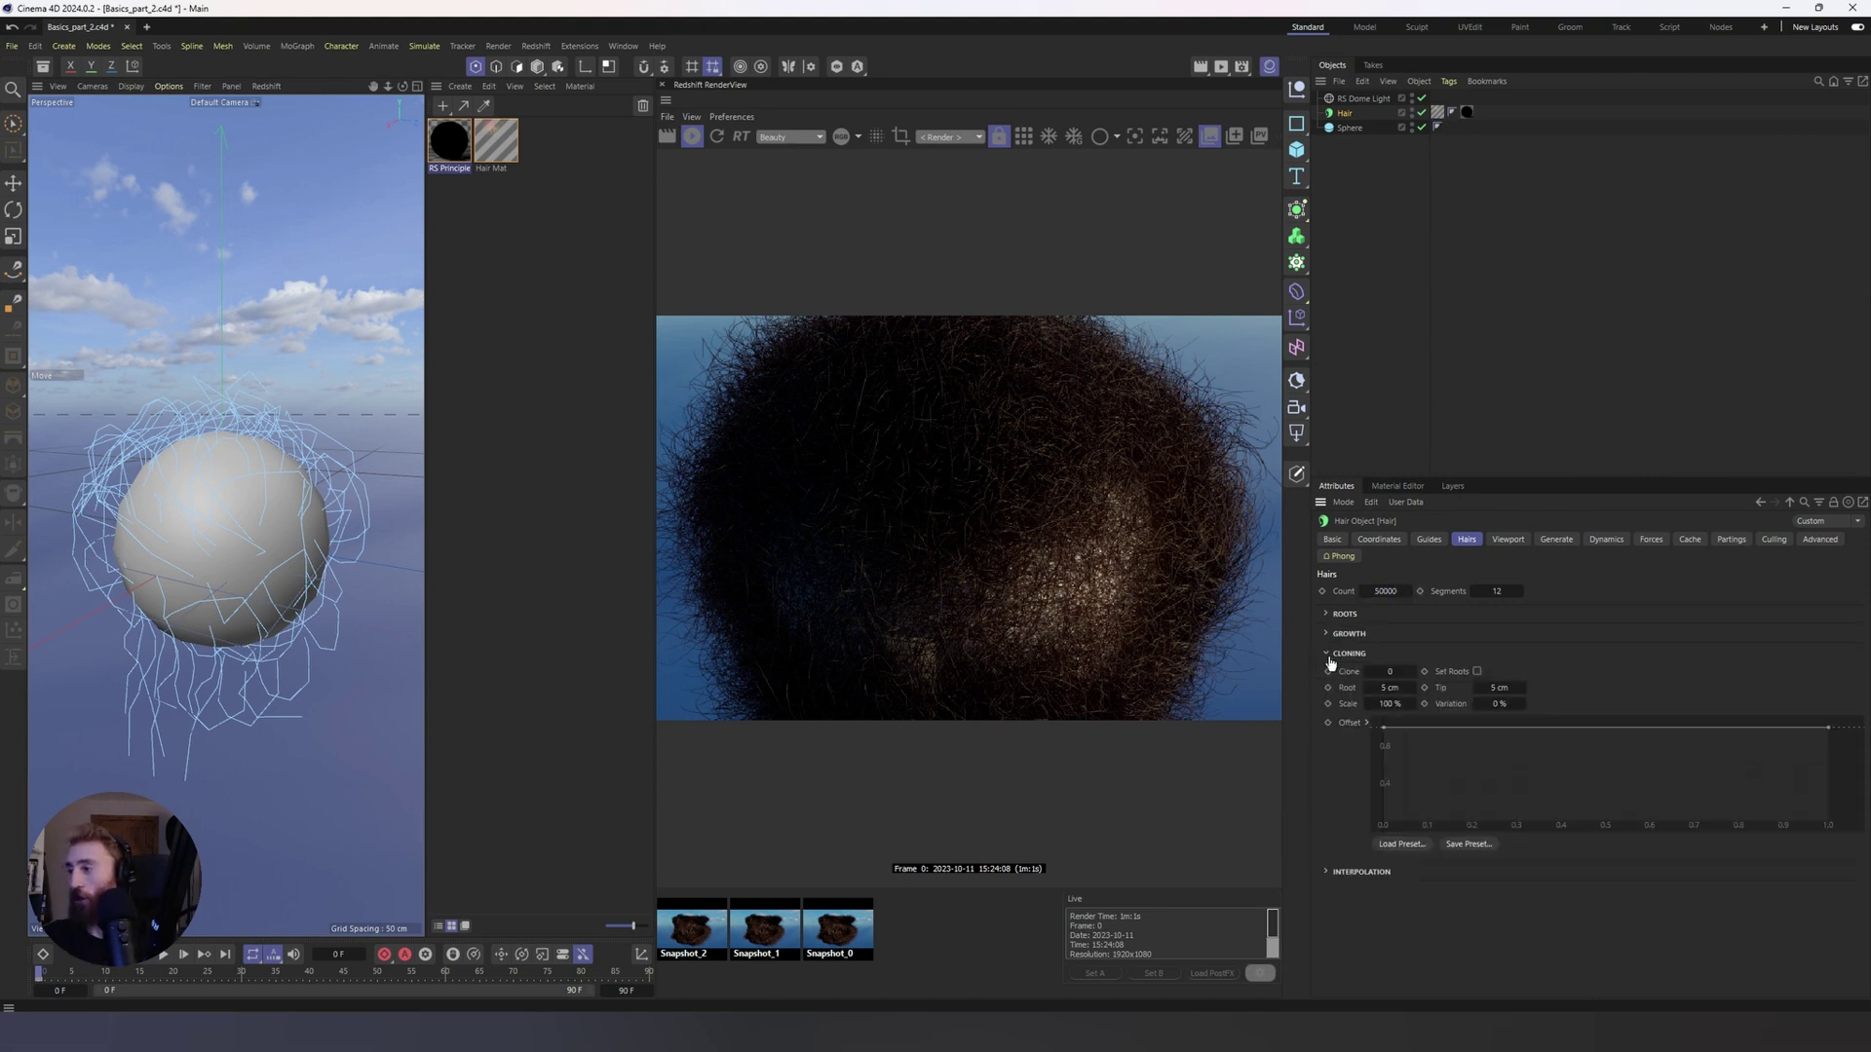
pyautogui.click(1383, 591)
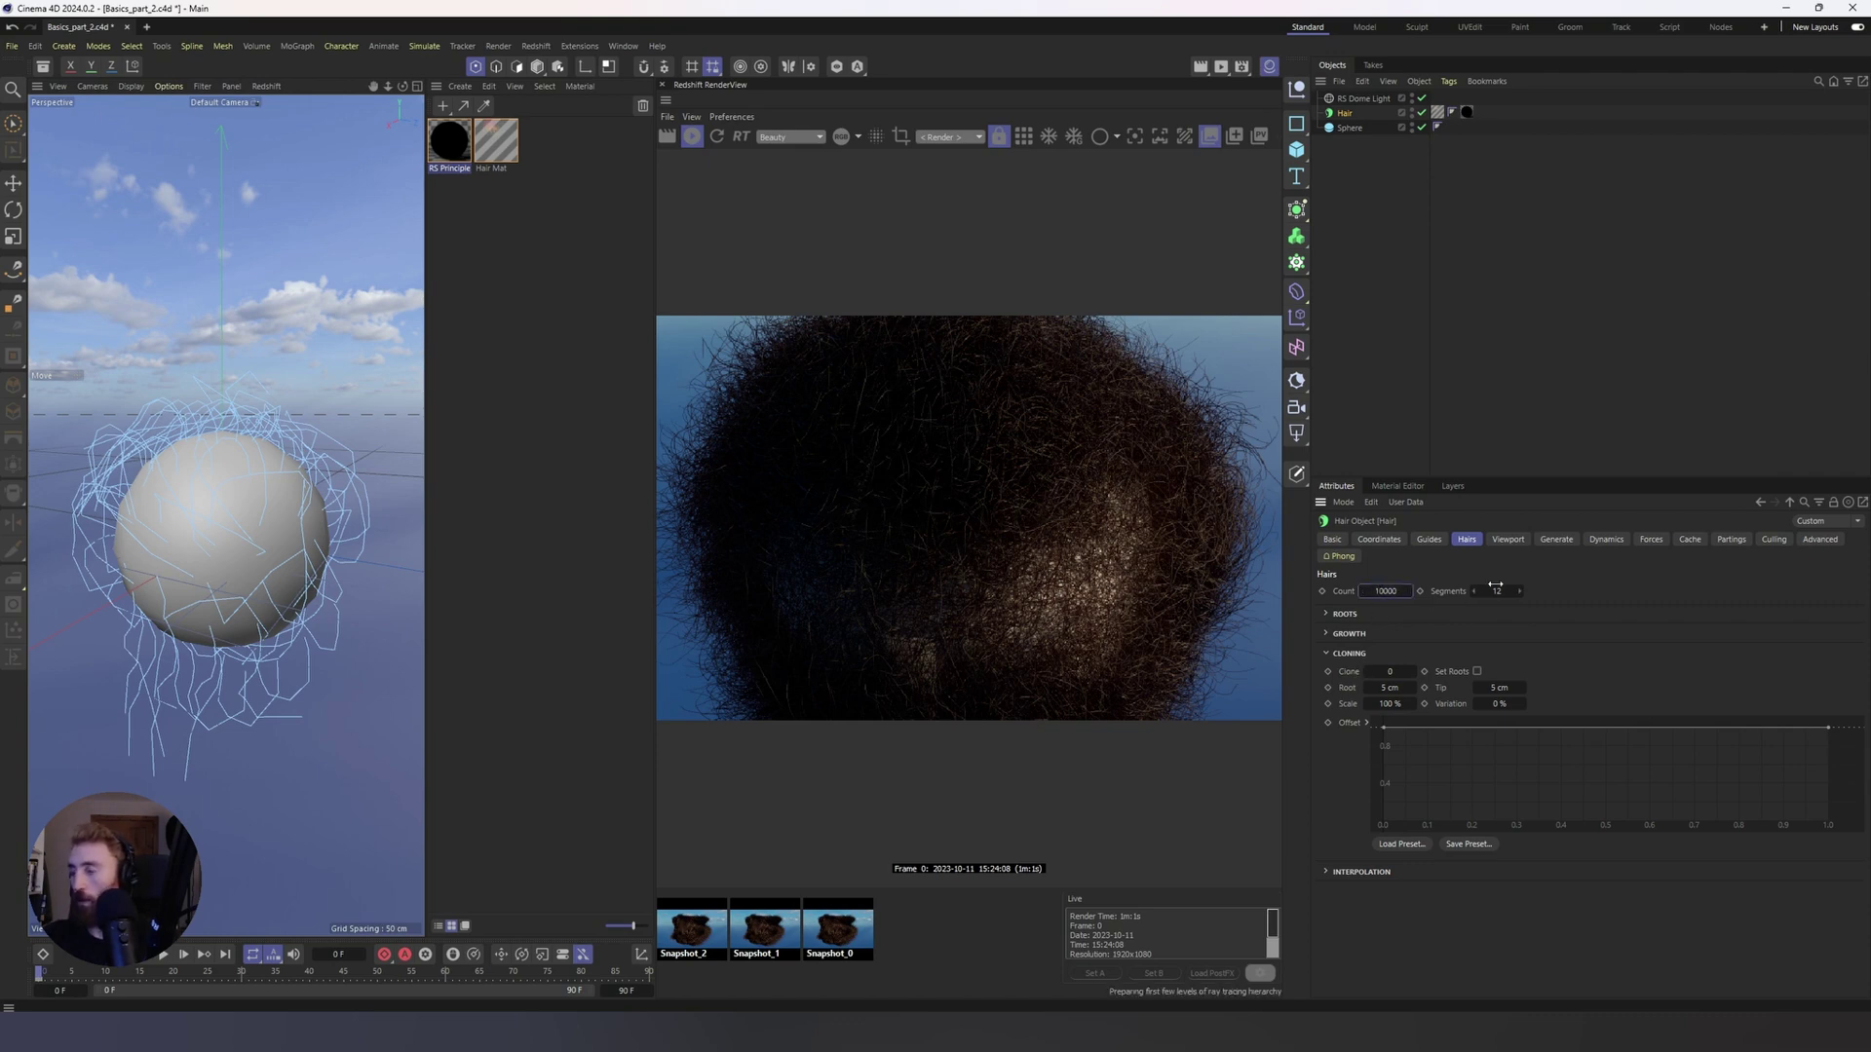
pyautogui.click(1389, 672)
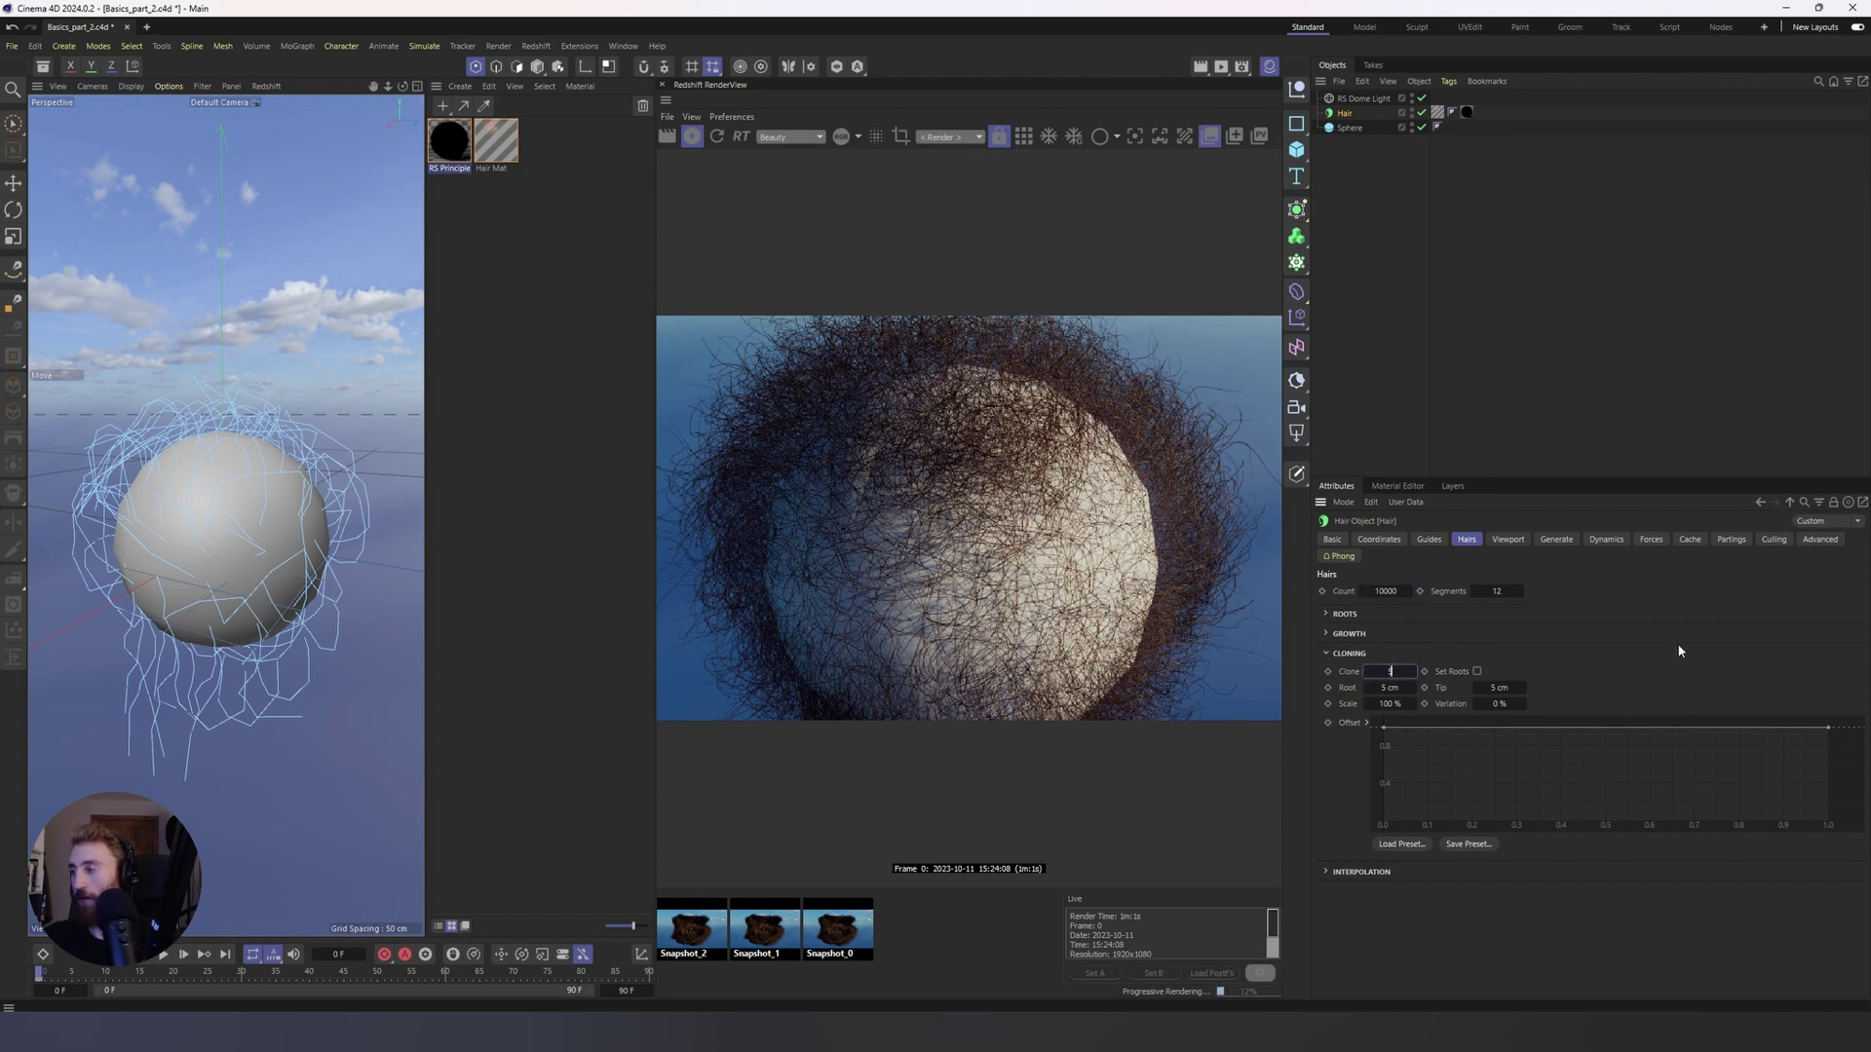
pyautogui.press('Return')
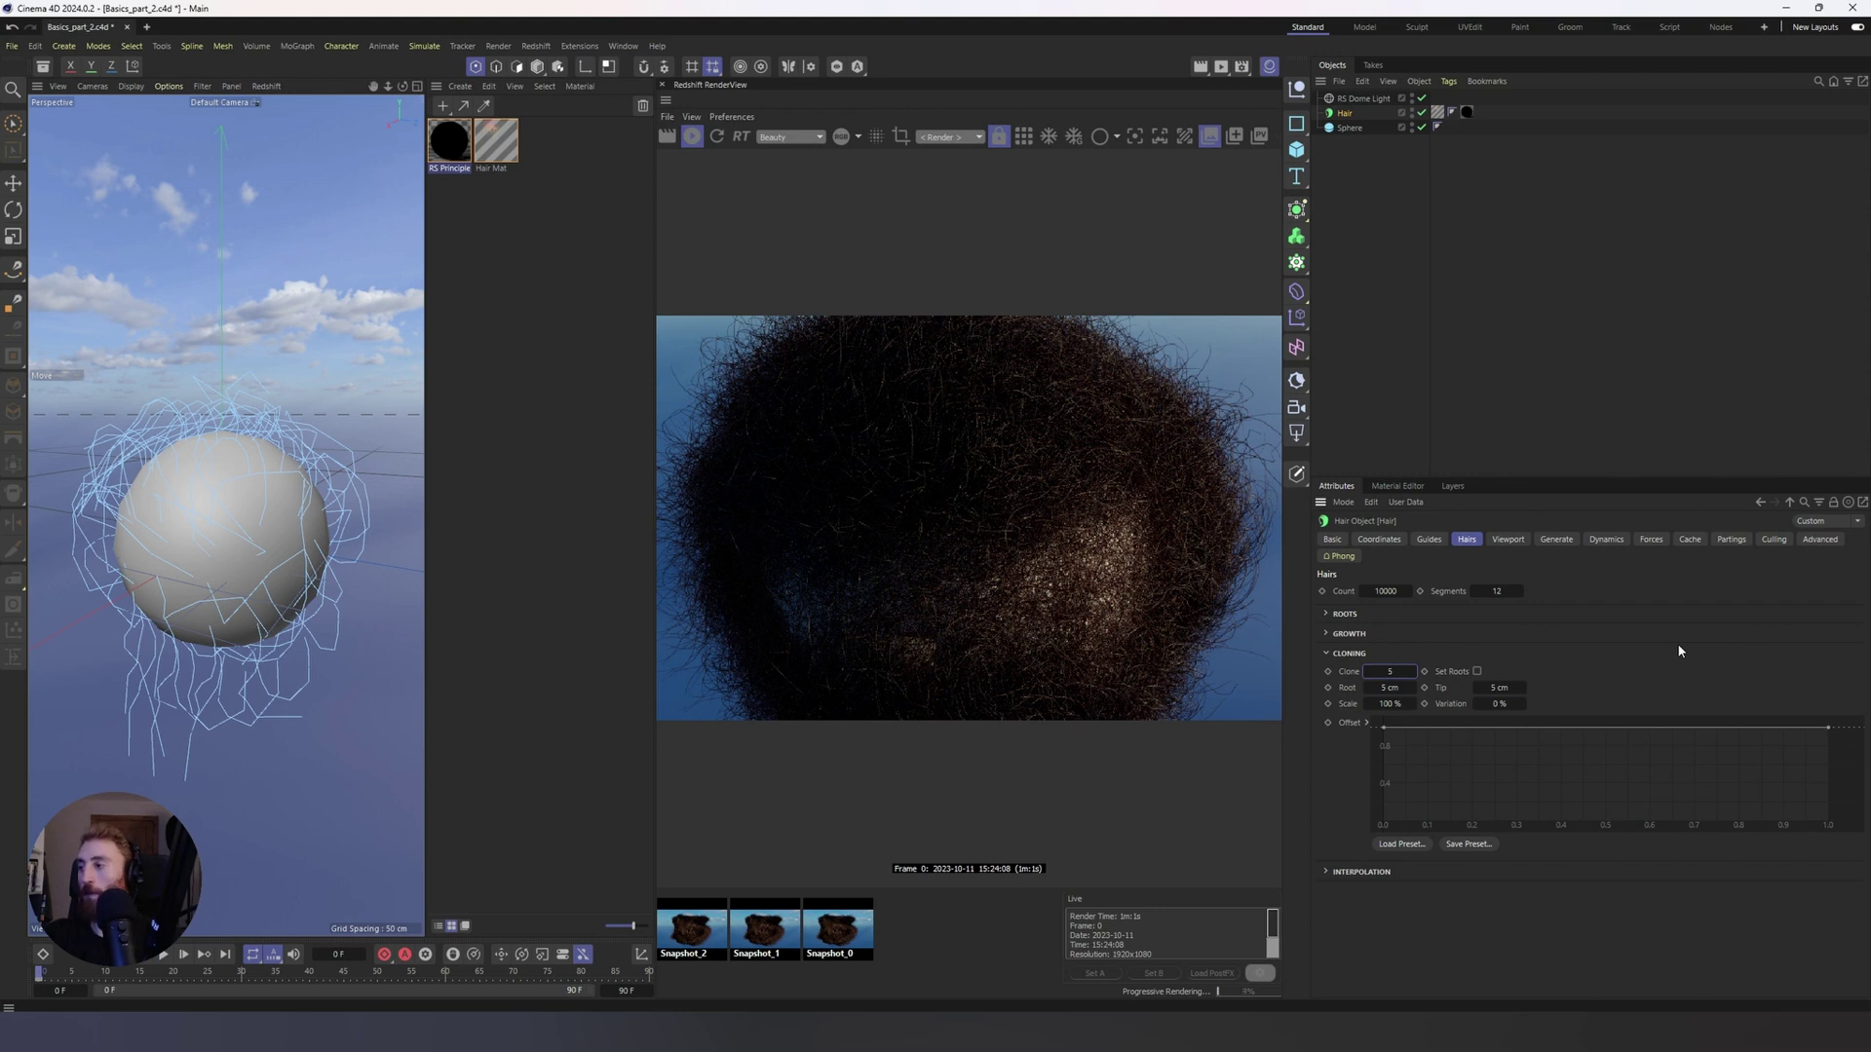
# Step: Examine the Hair object's clone Tip, Viewport and Generate settings, its gravity force, and its Dynamics properties and animation options
pyautogui.click(1497, 688)
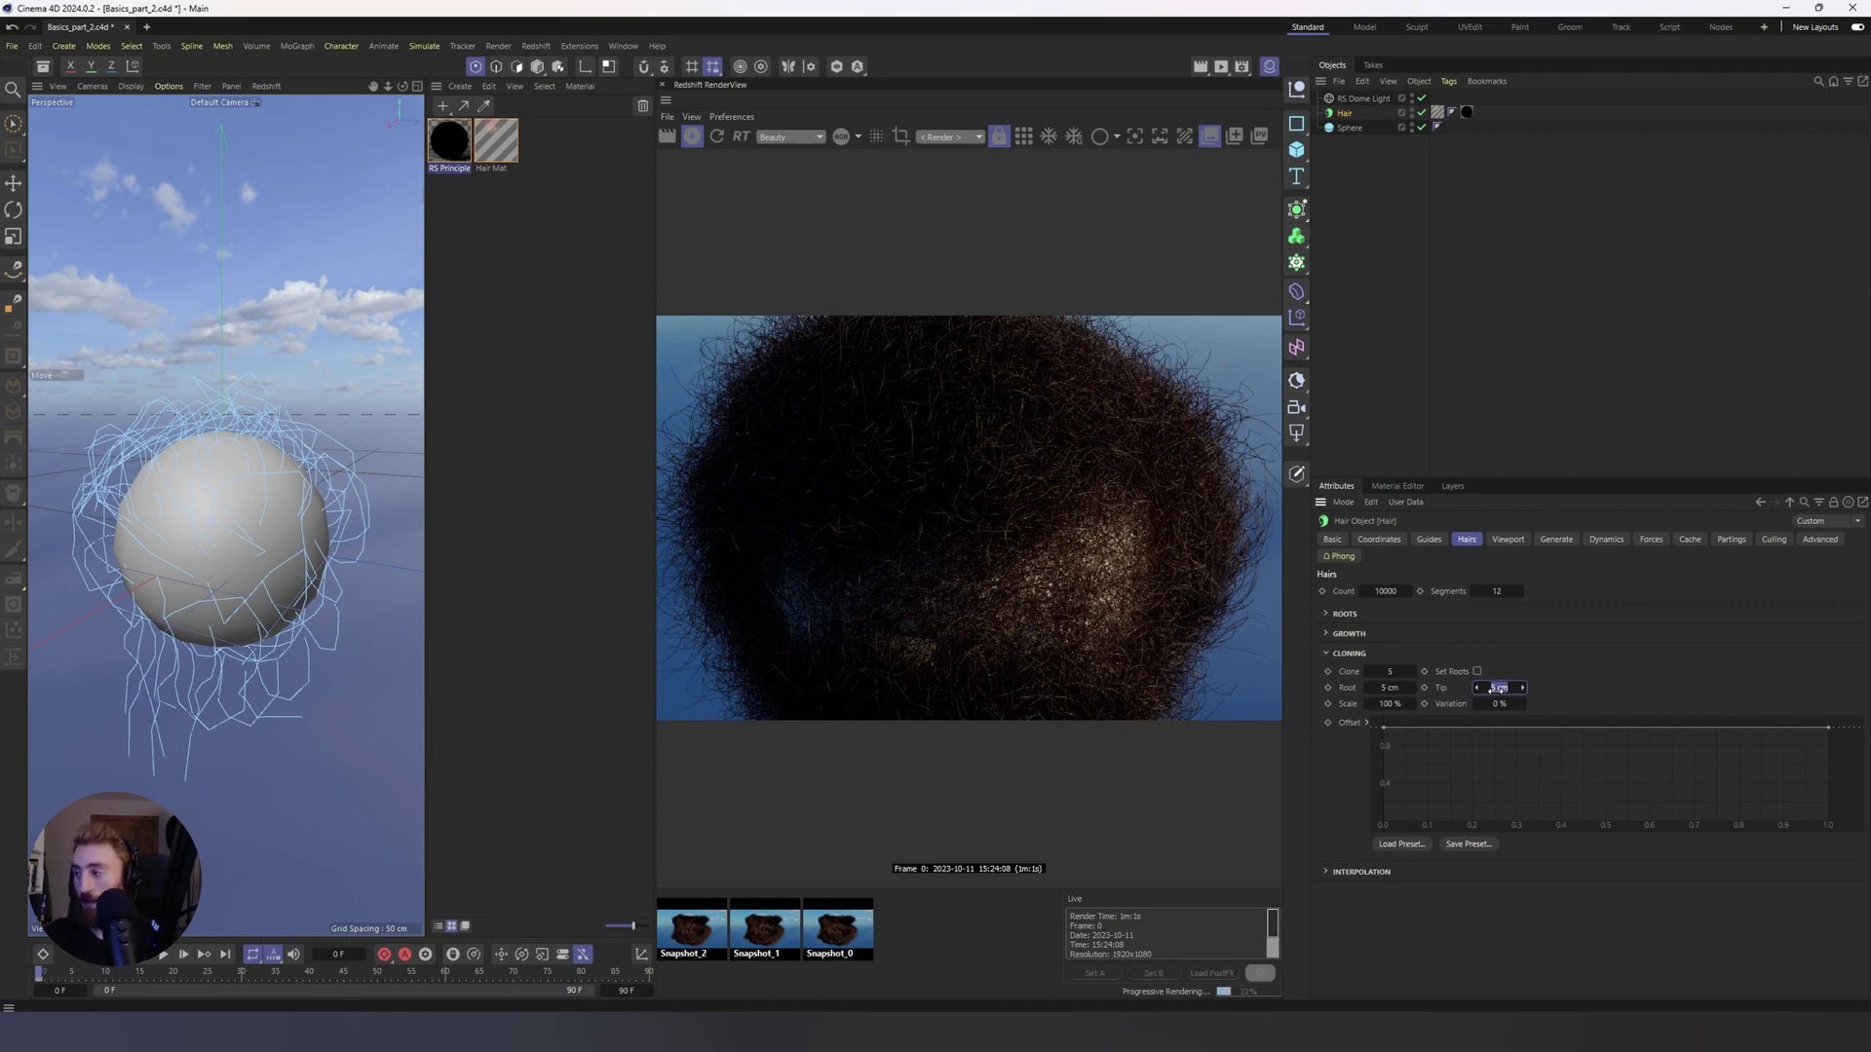
pyautogui.click(1508, 540)
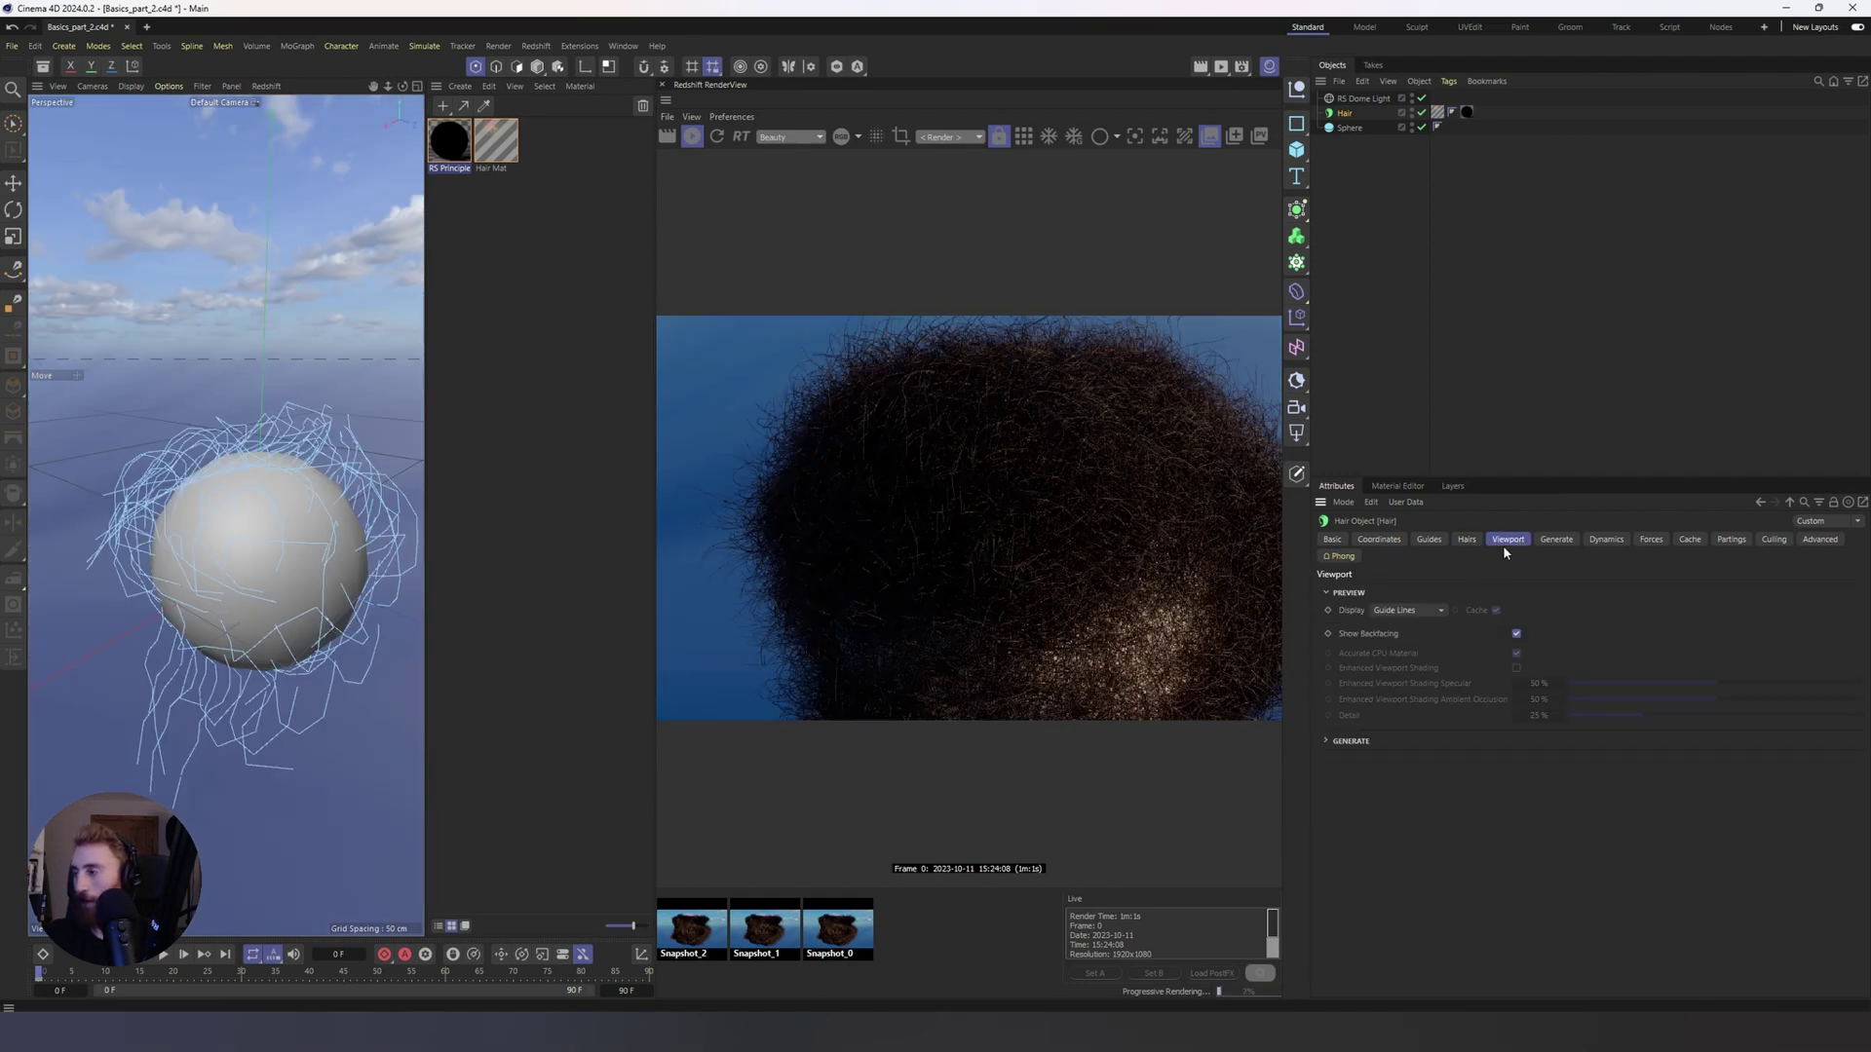
pyautogui.click(1555, 540)
pyautogui.click(1605, 540)
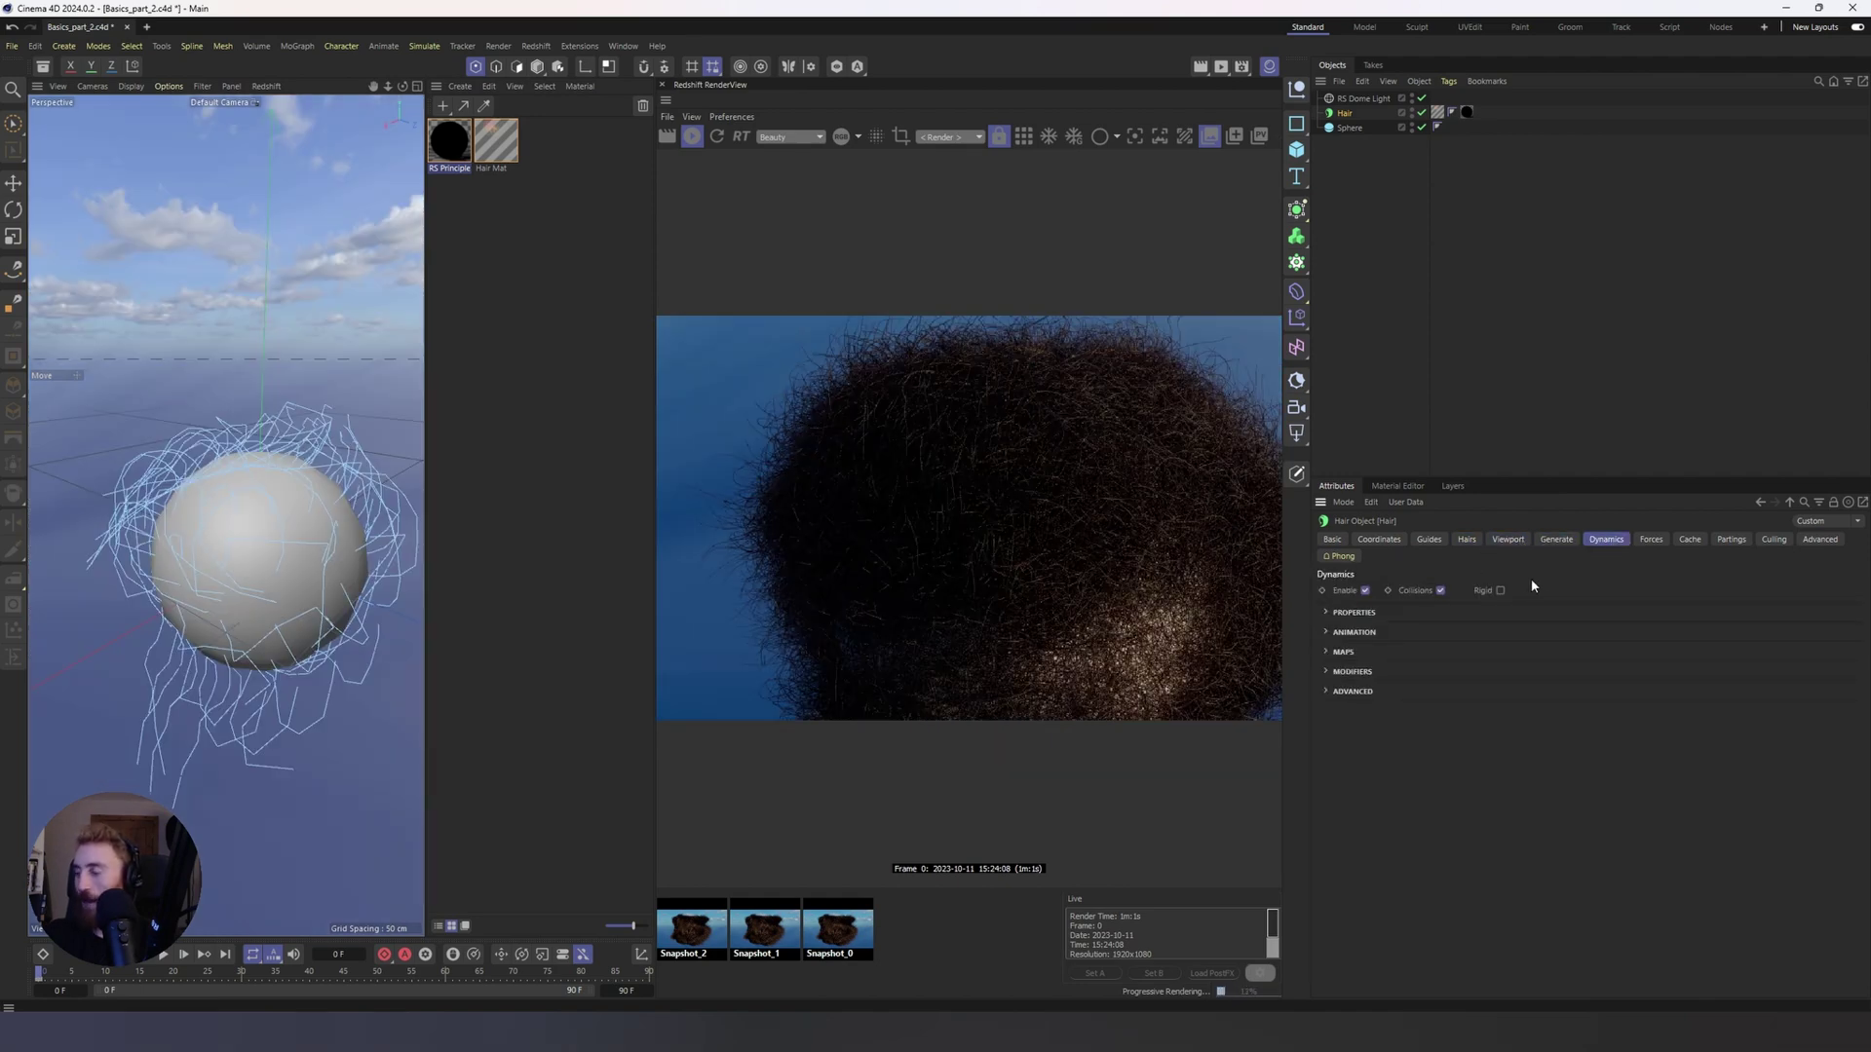
pyautogui.click(1340, 616)
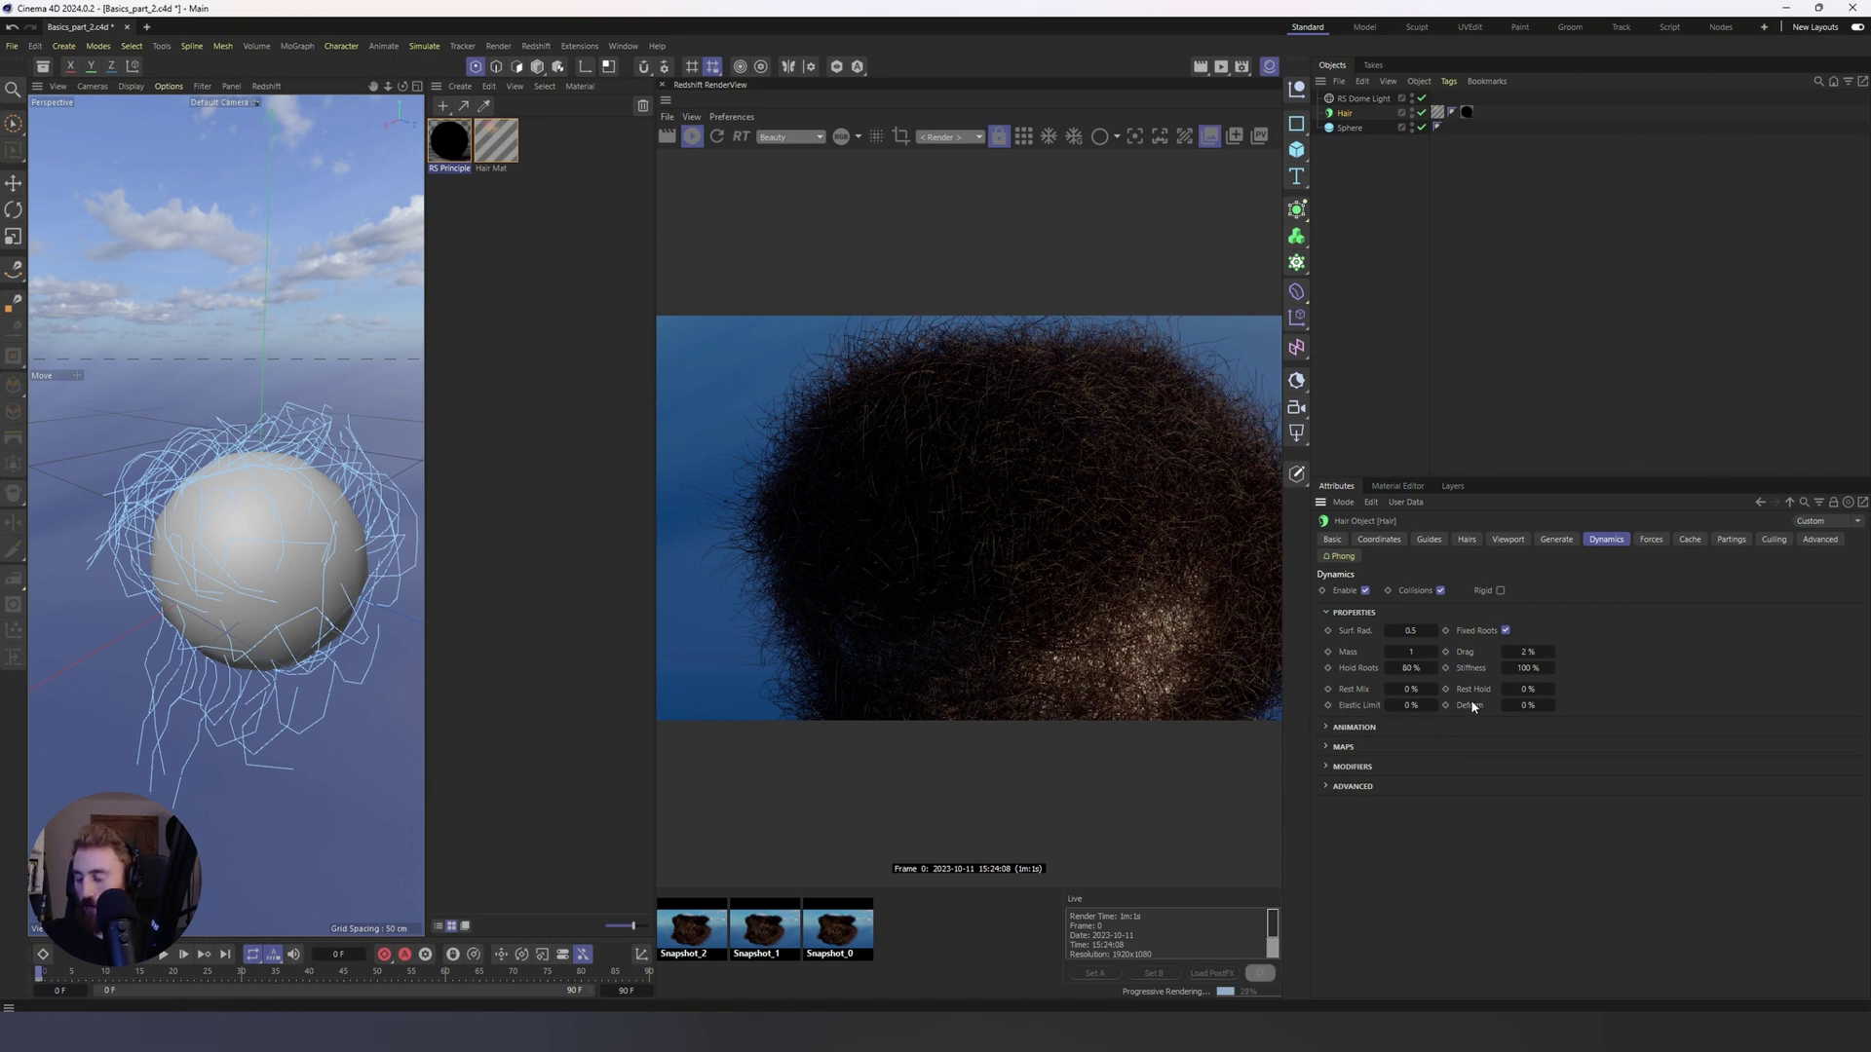
pyautogui.click(1652, 541)
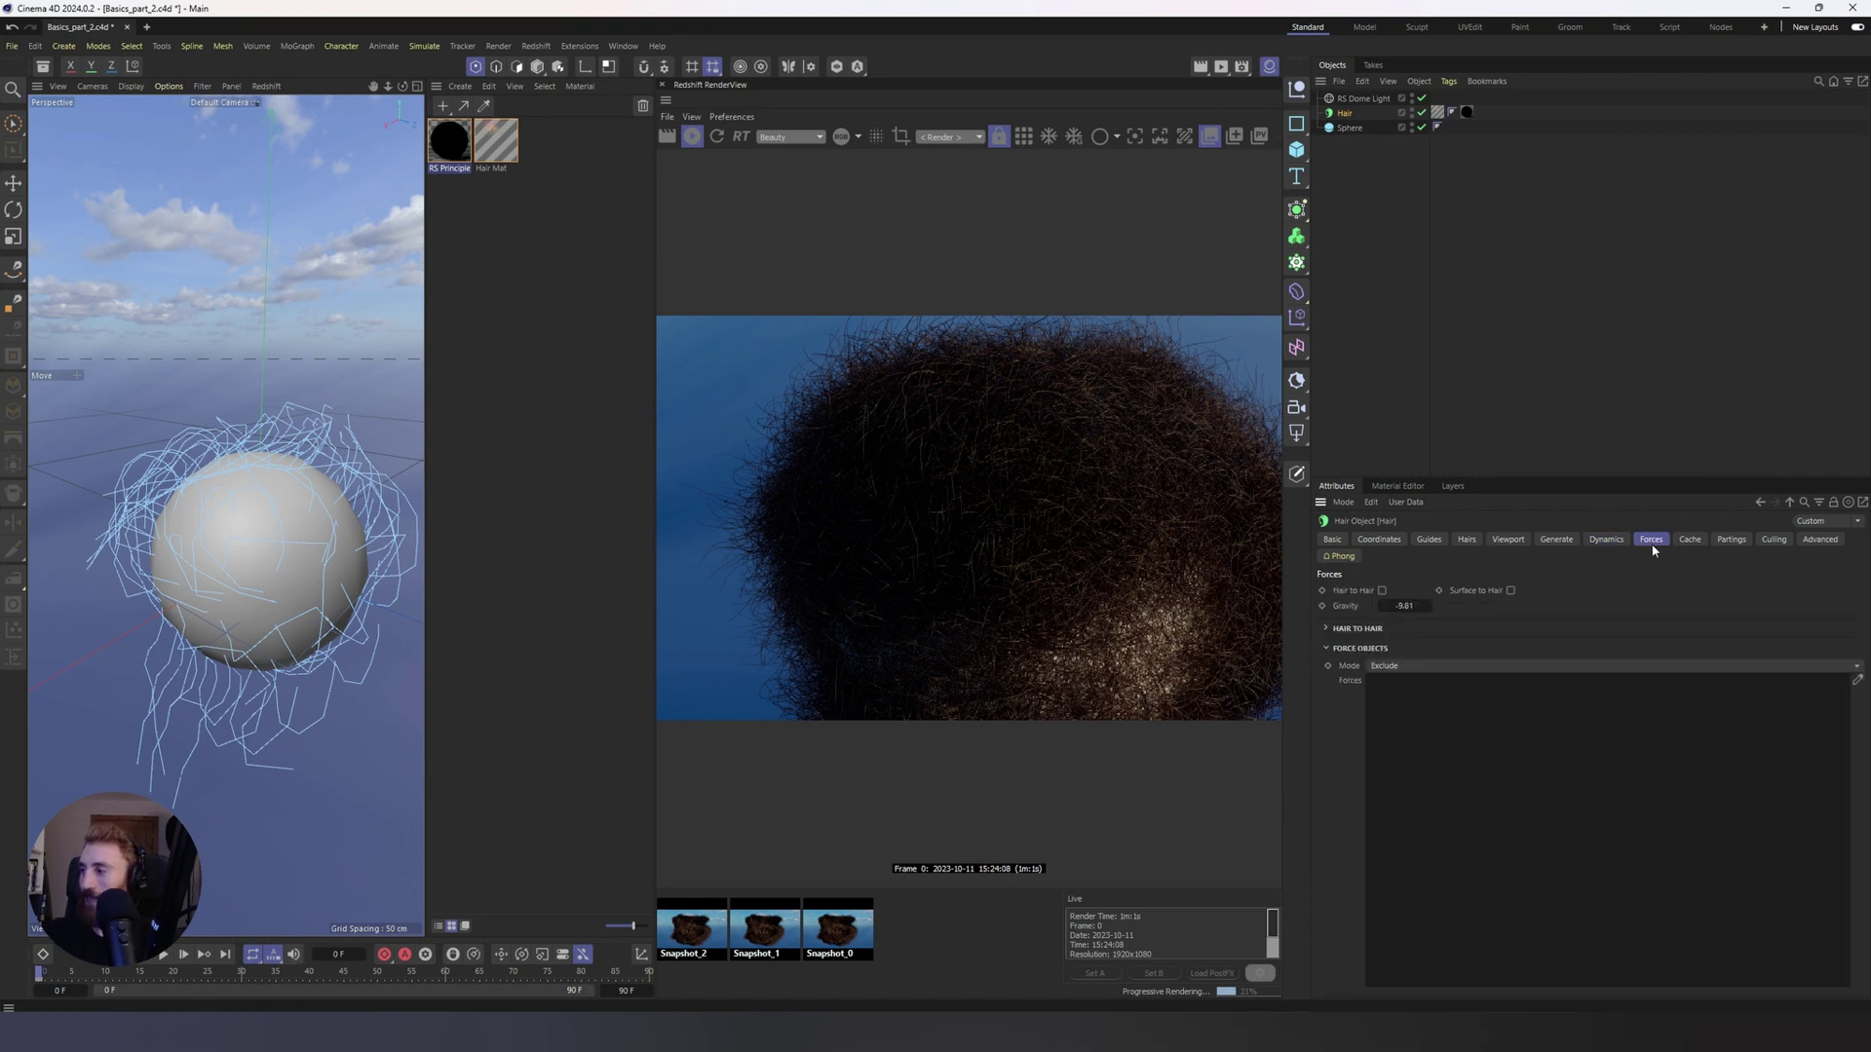
pyautogui.click(1606, 540)
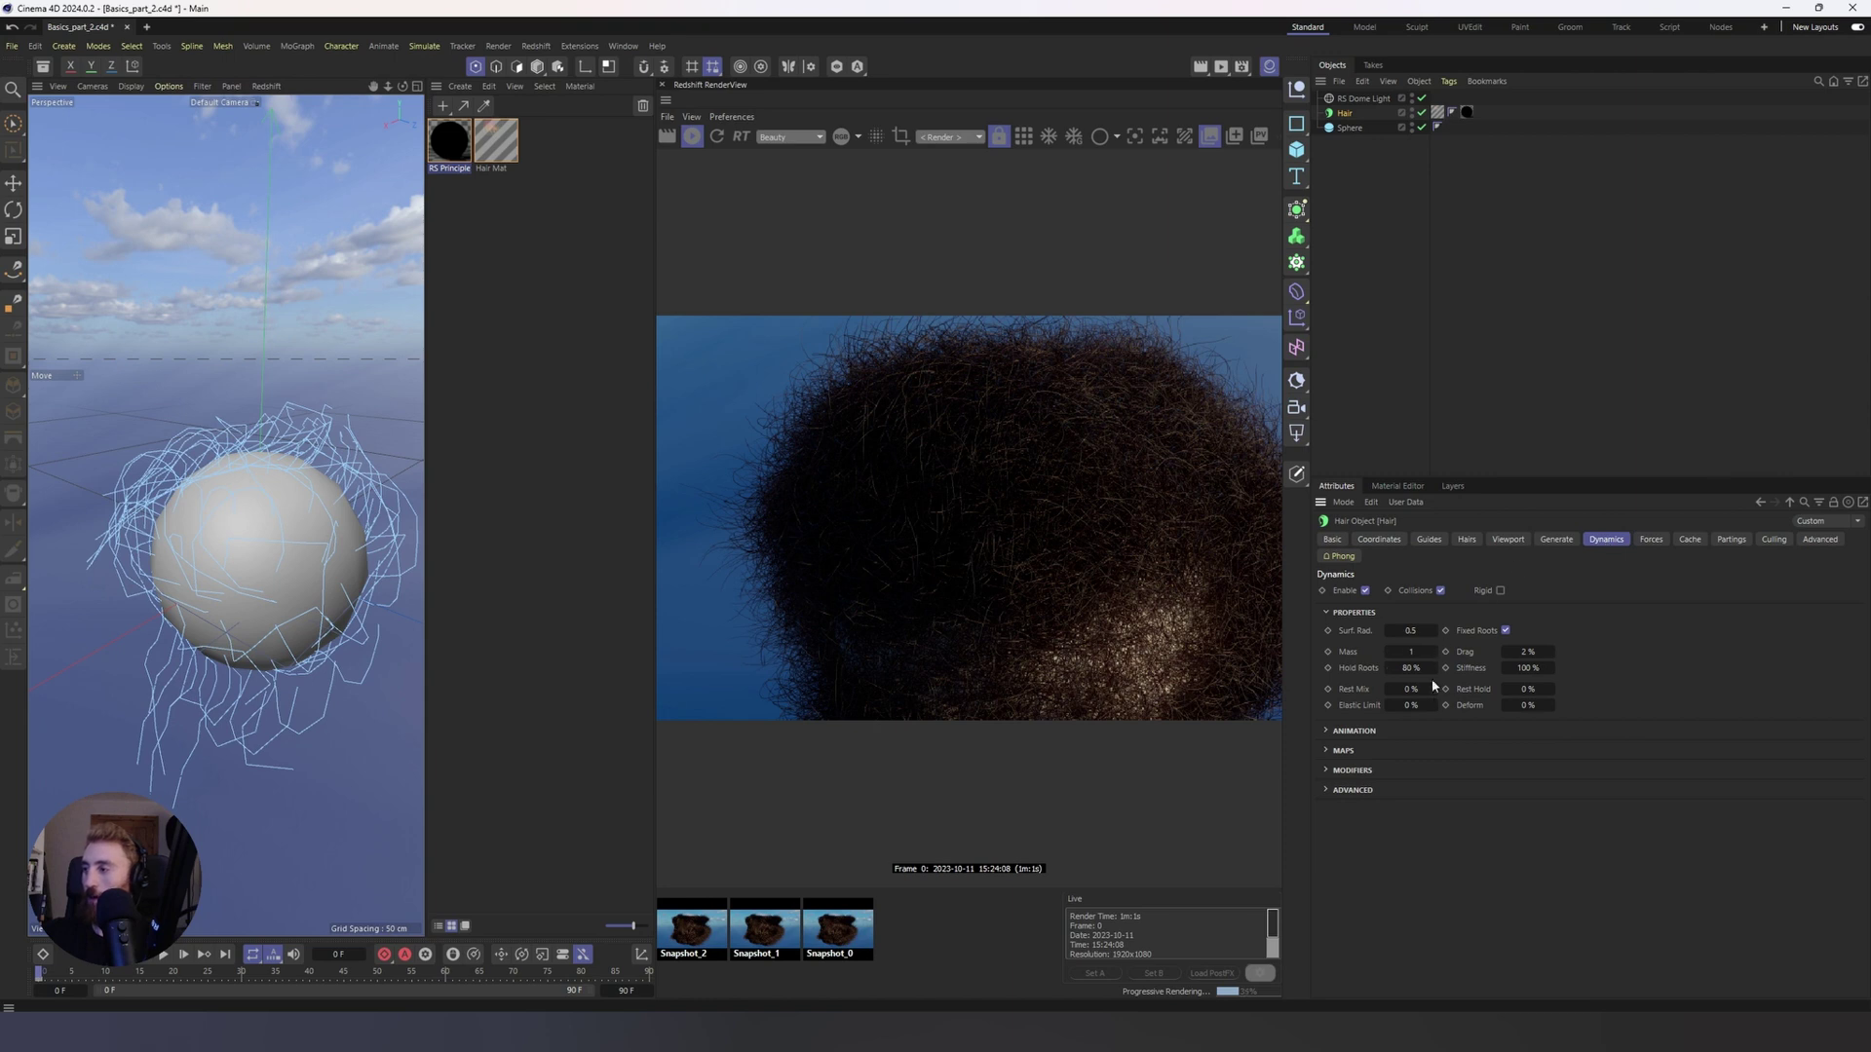
pyautogui.click(1652, 540)
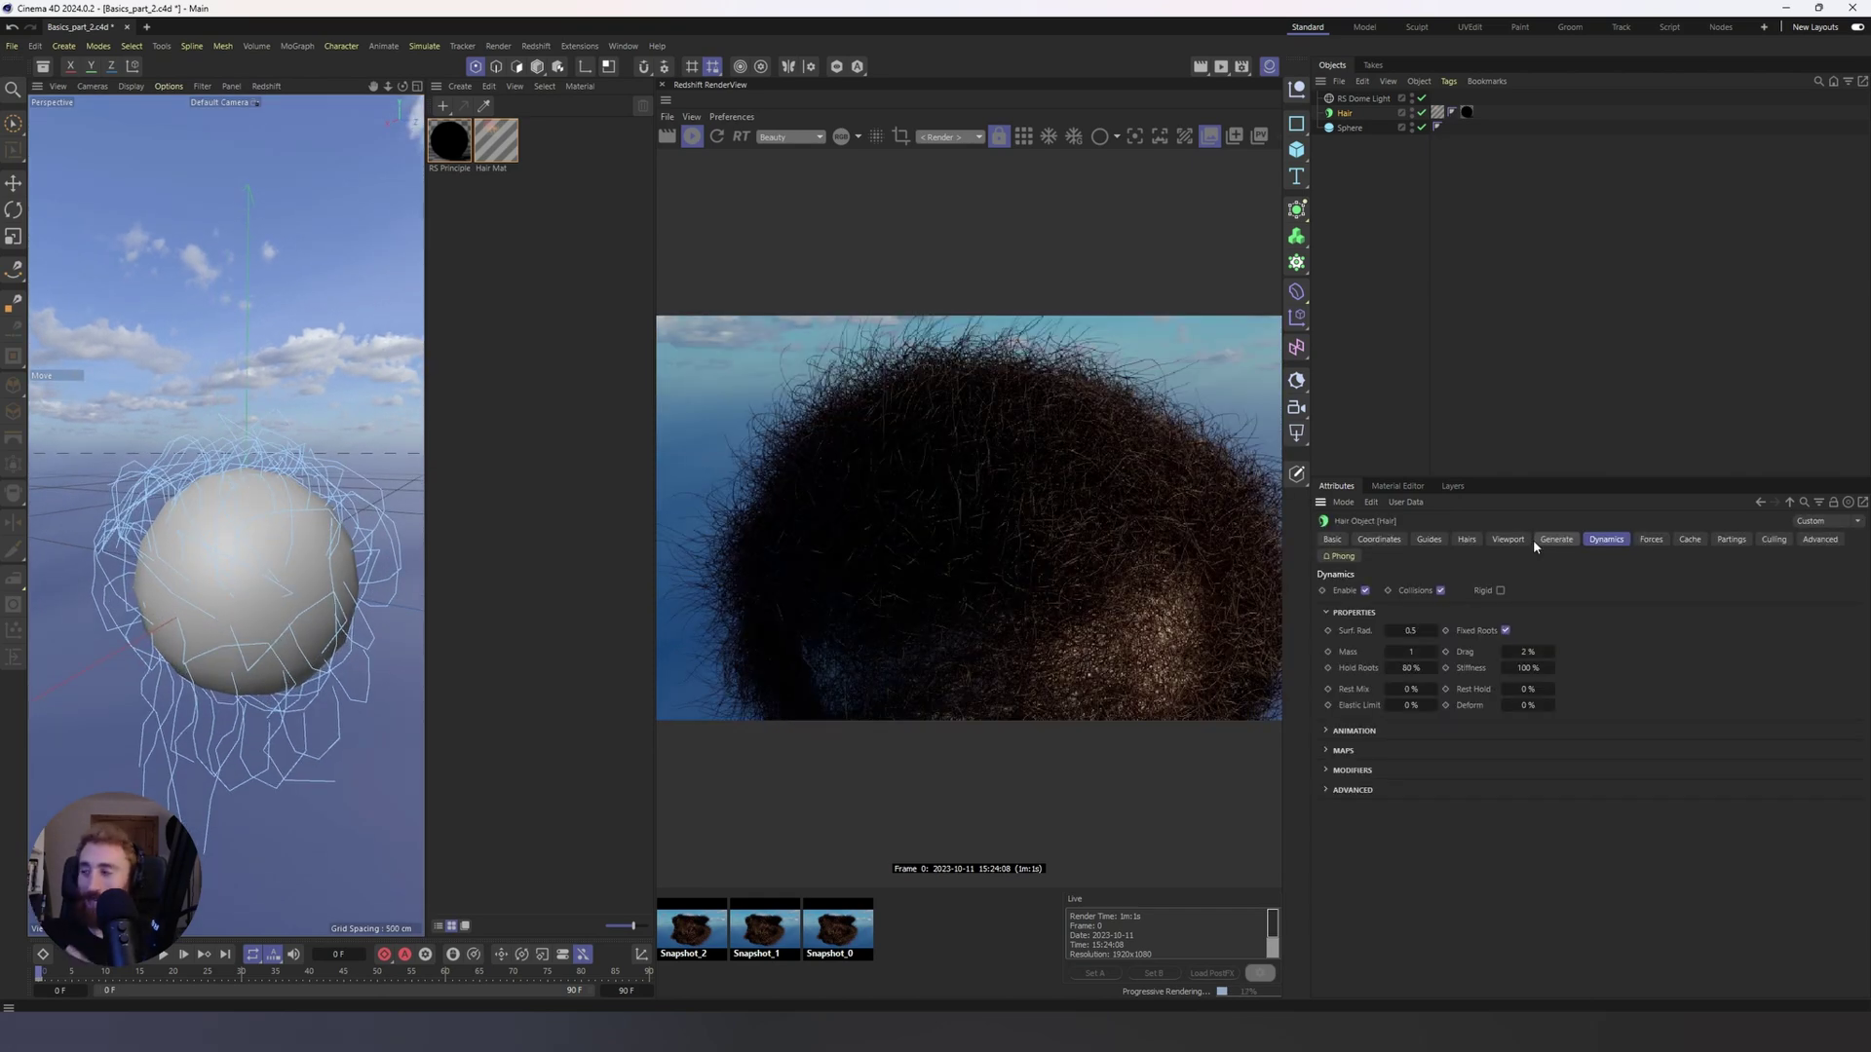
pyautogui.click(1329, 771)
pyautogui.click(1329, 771)
pyautogui.click(1355, 731)
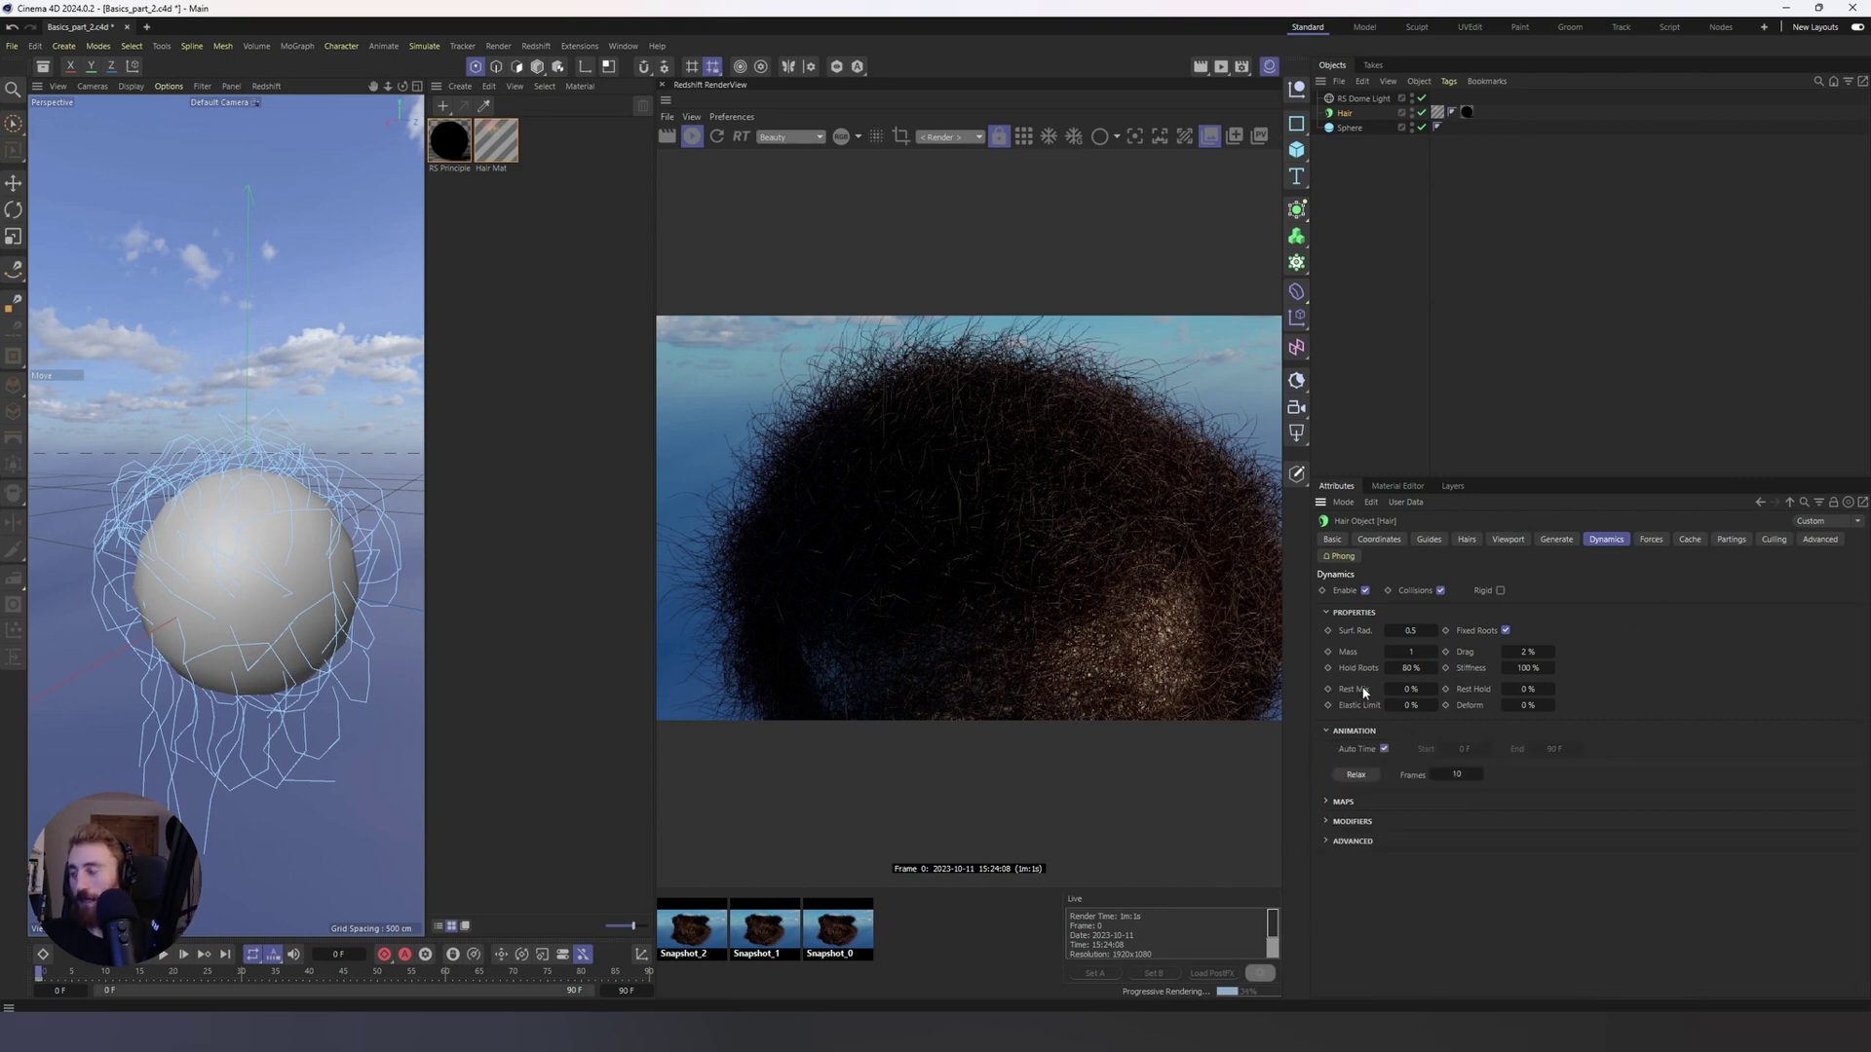
# Step: Look through the Hair object's Forces, Partings, Culling and Advanced settings and view the furry sphere from farther away
pyautogui.click(1651, 539)
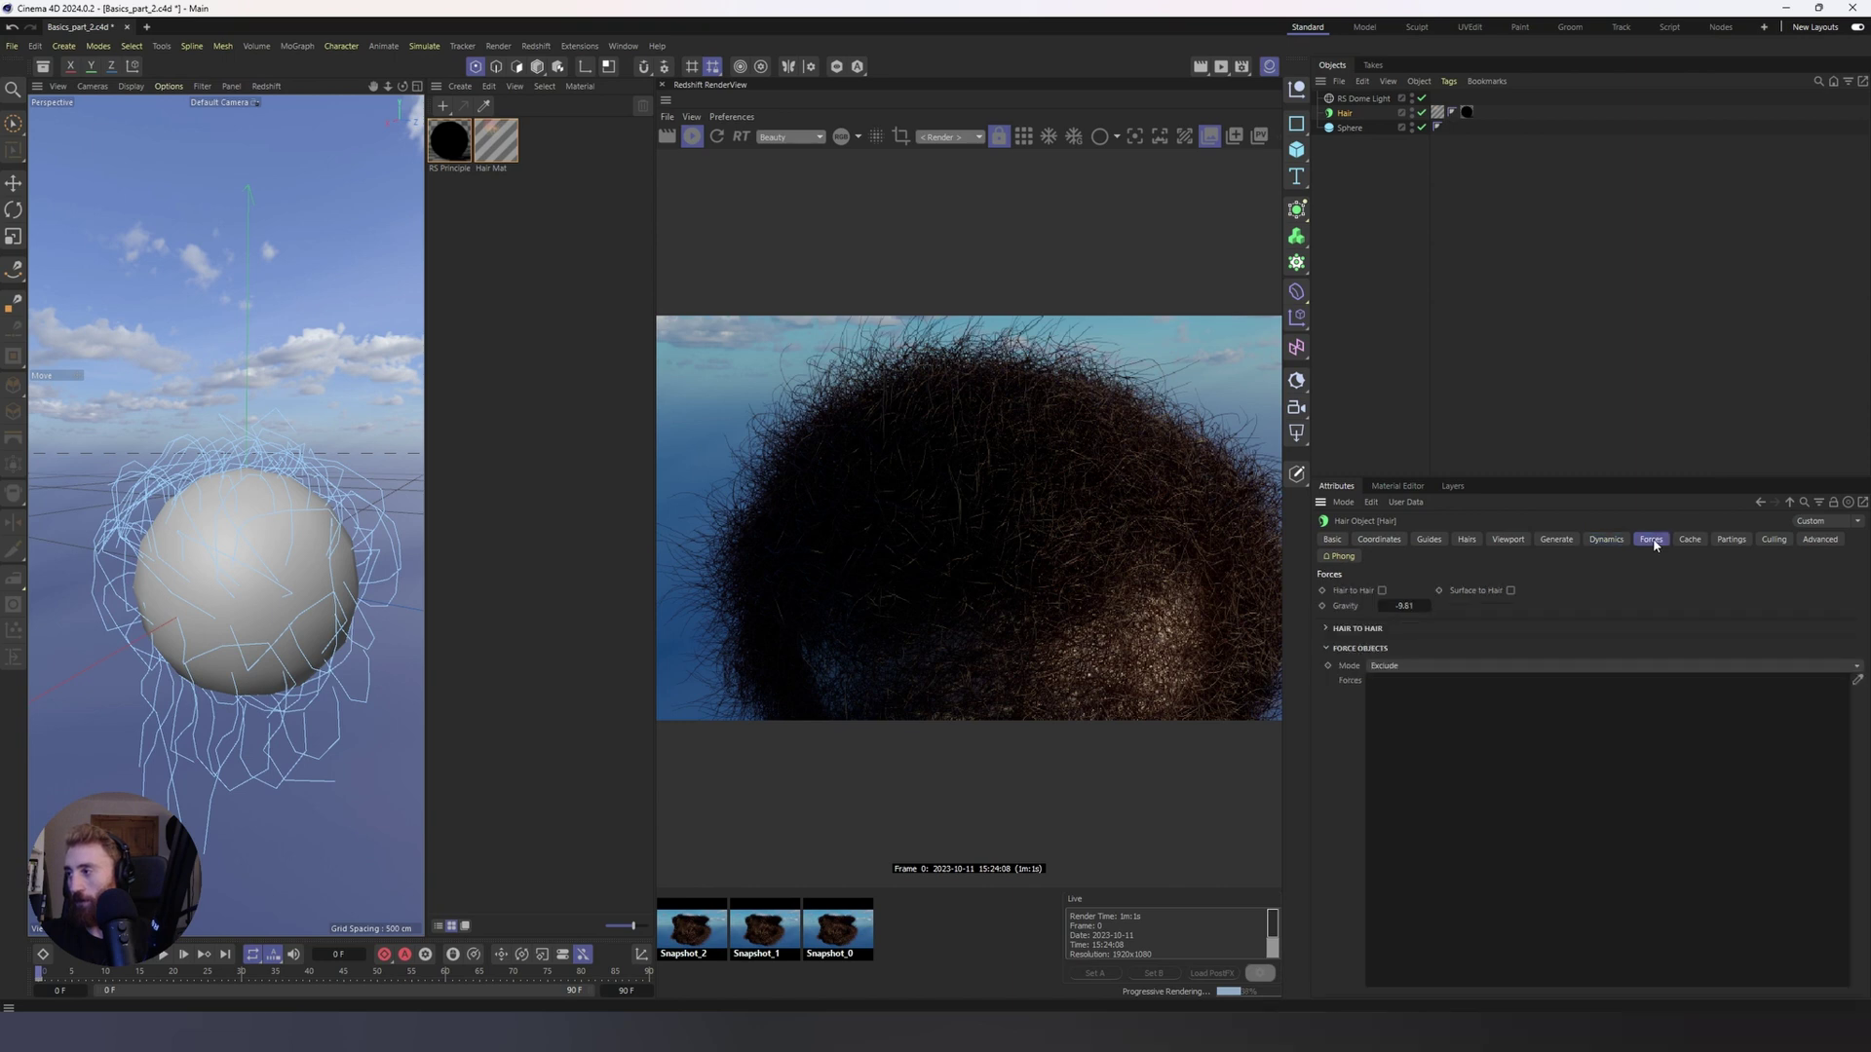
pyautogui.click(1732, 539)
pyautogui.click(1767, 542)
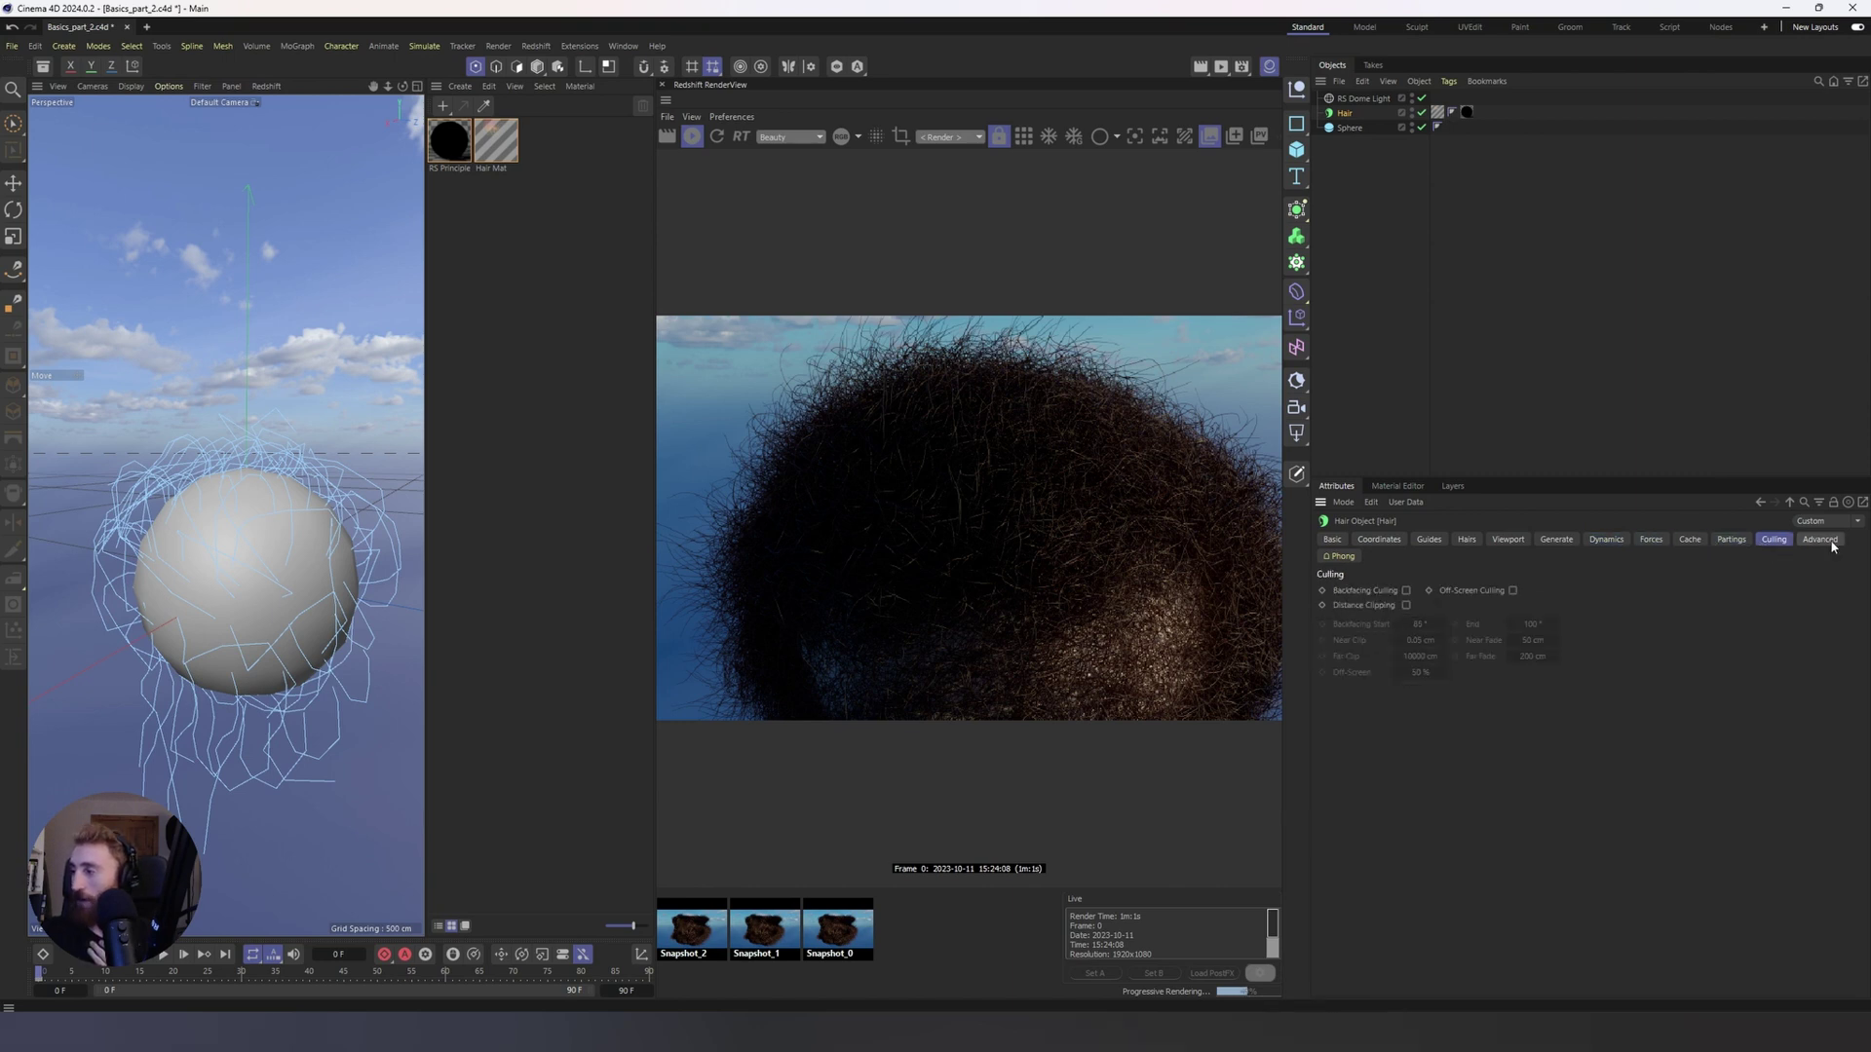
pyautogui.click(1735, 541)
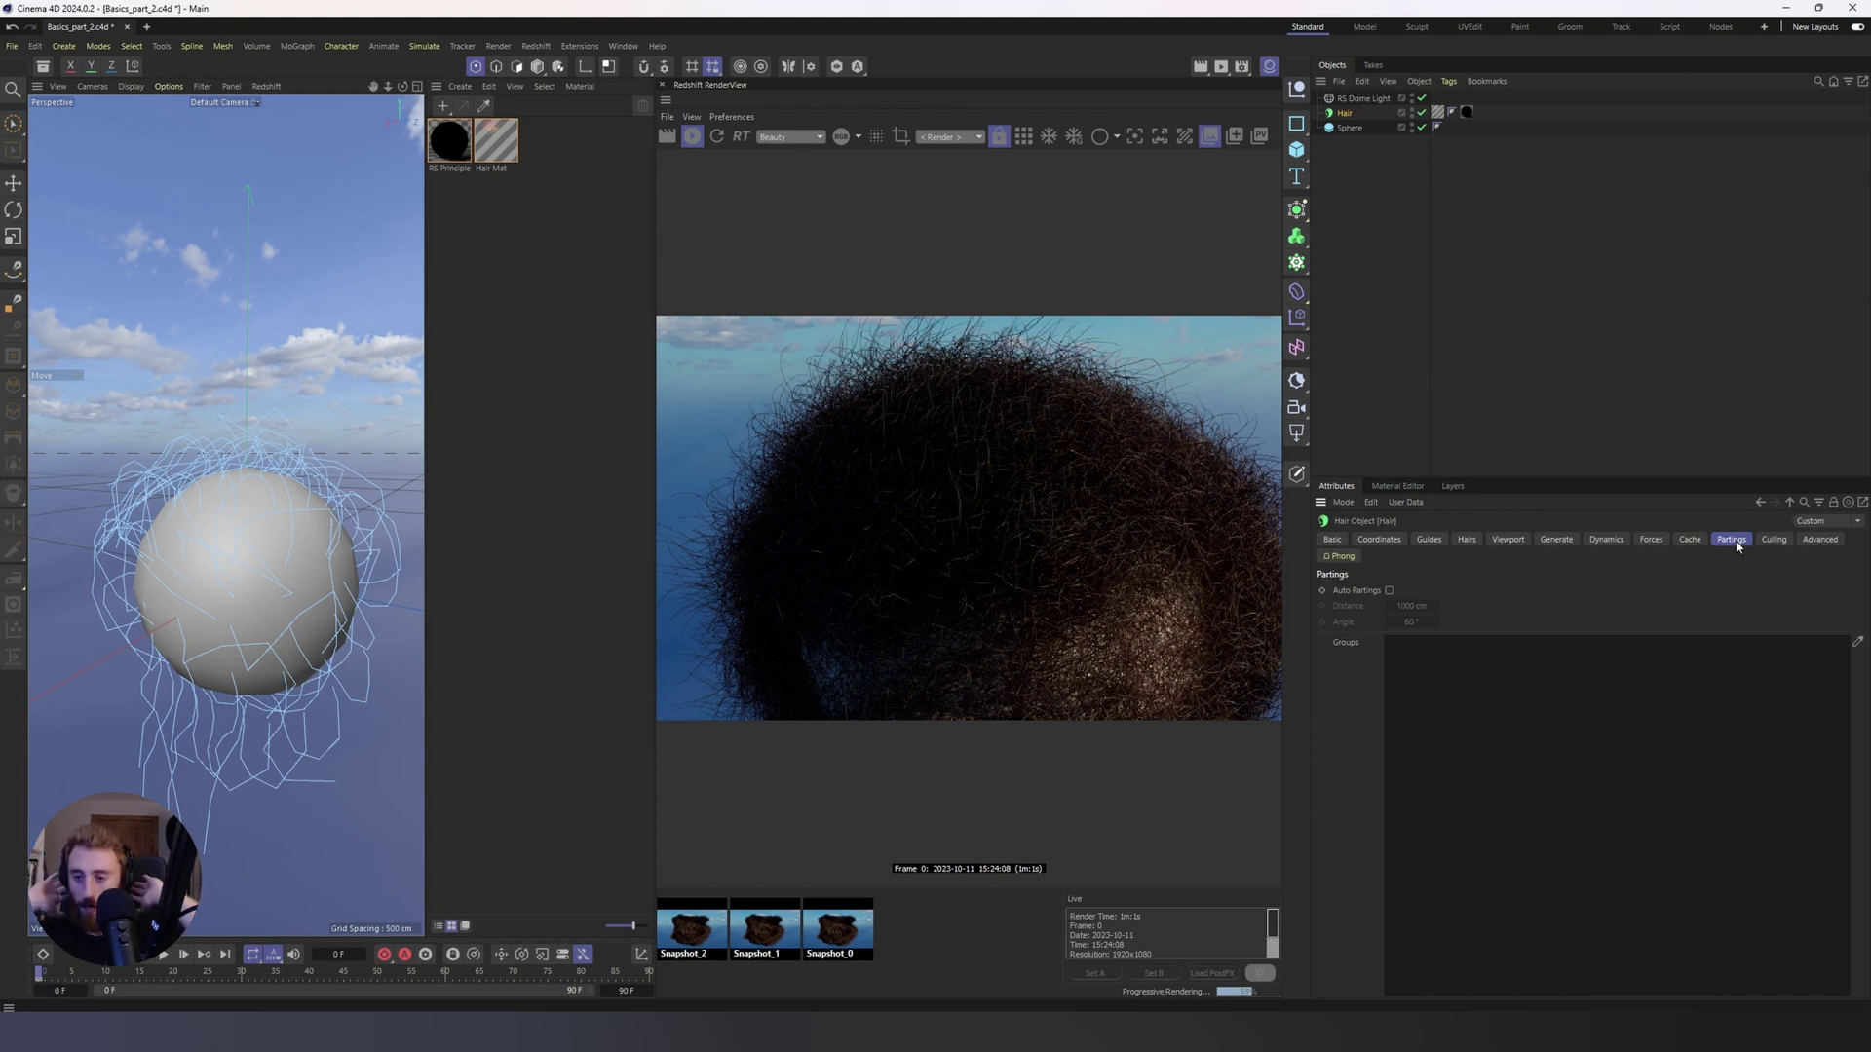
pyautogui.click(1773, 541)
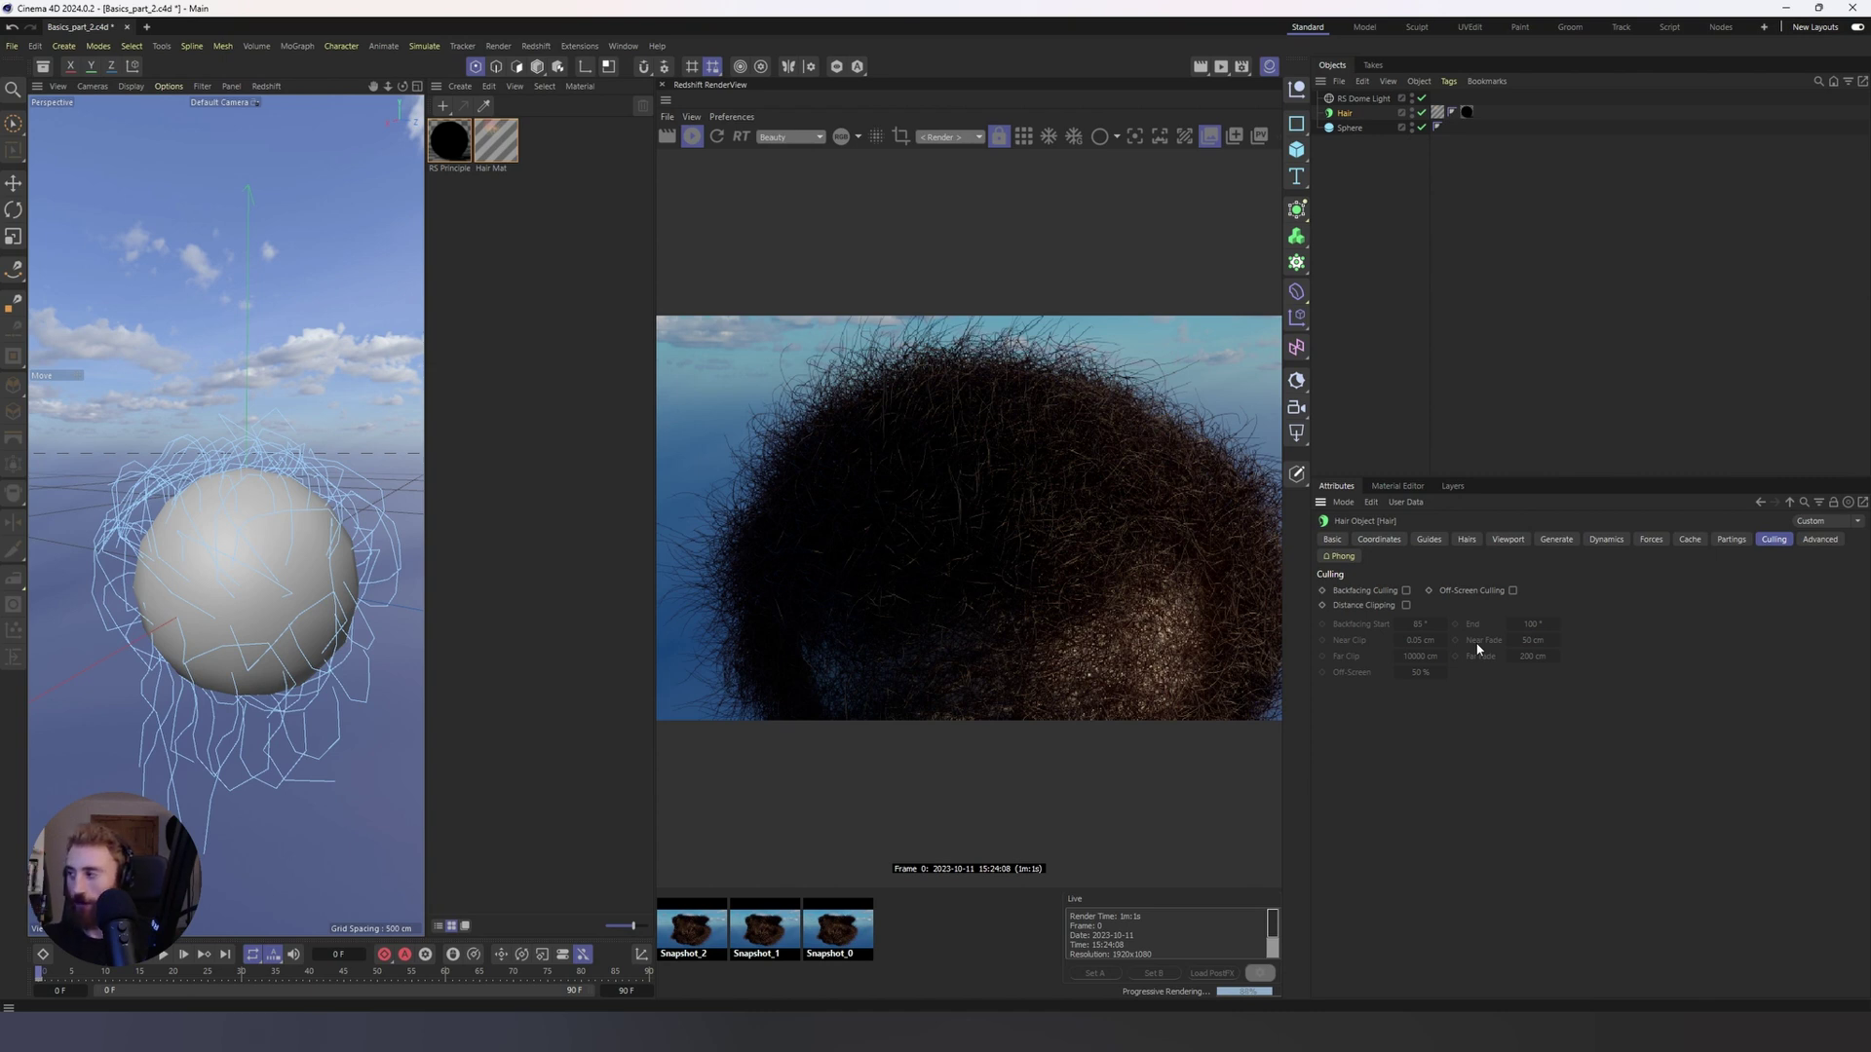
pyautogui.click(1818, 540)
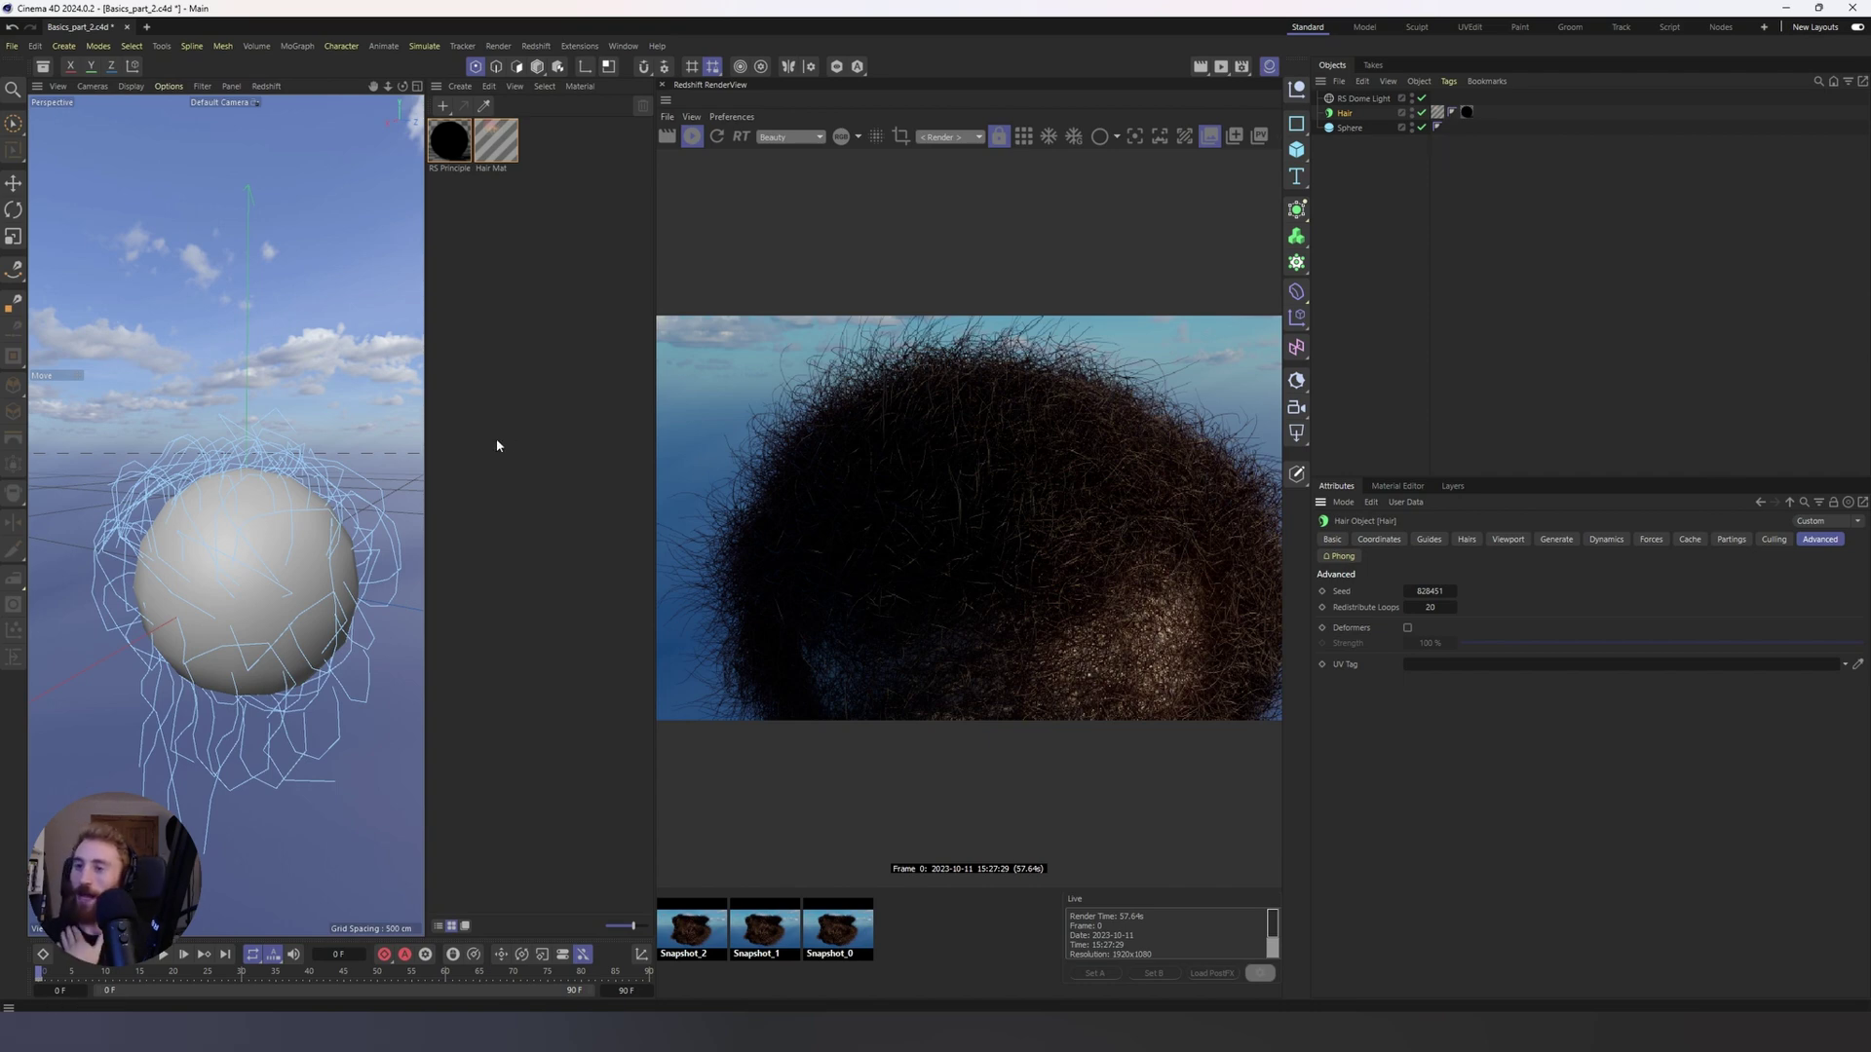
pyautogui.scroll(-5, 288, 619)
pyautogui.keyDown('alt'); pyautogui.moveTo(290, 624); pyautogui.dragTo(302, 620); pyautogui.keyUp('alt')
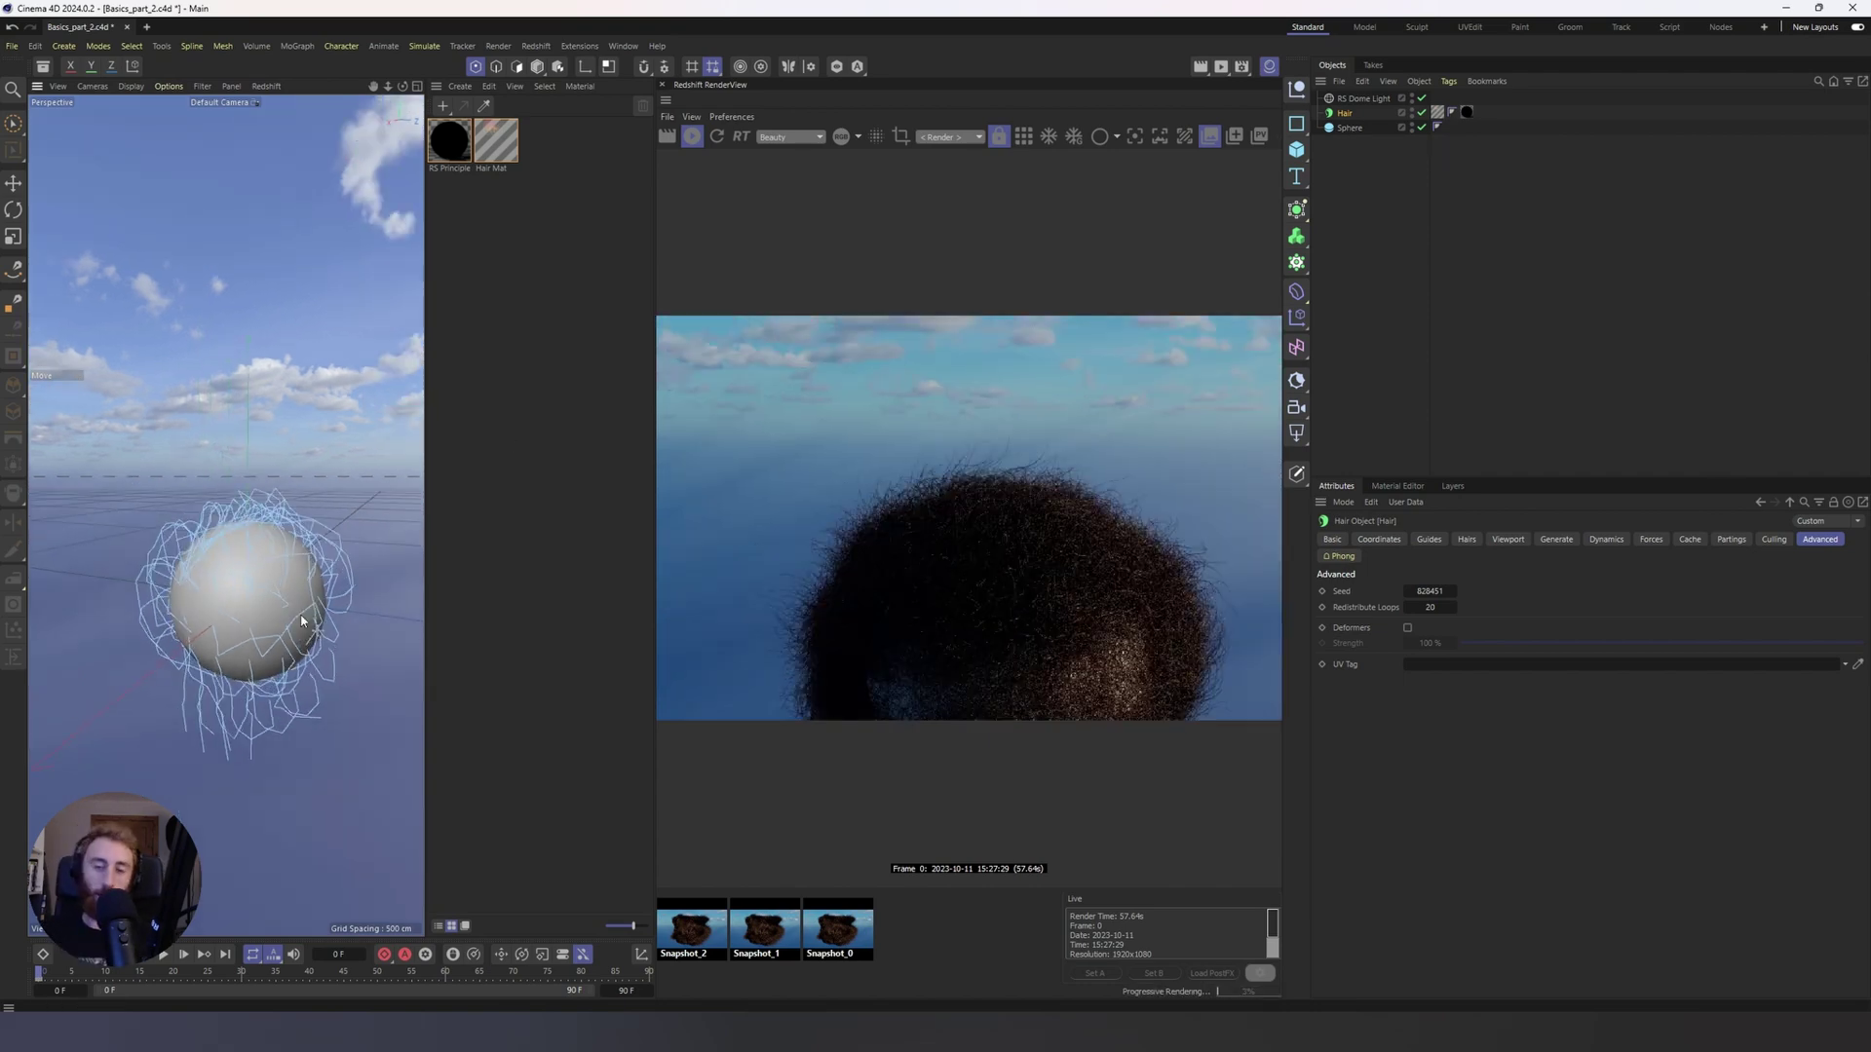